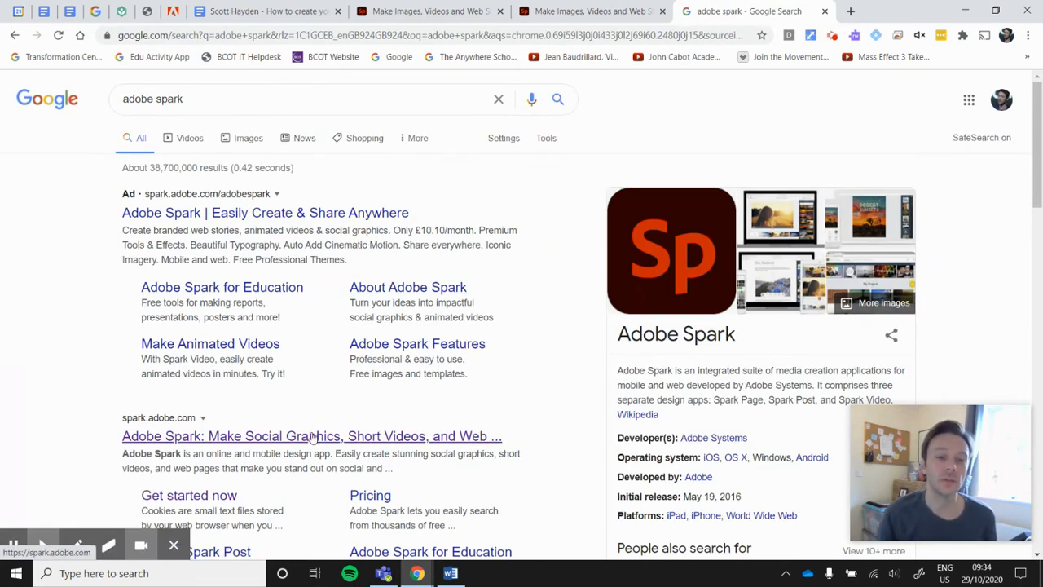
# Open the official Adobe Spark website from the unsponsored search result
pyautogui.click(312, 438)
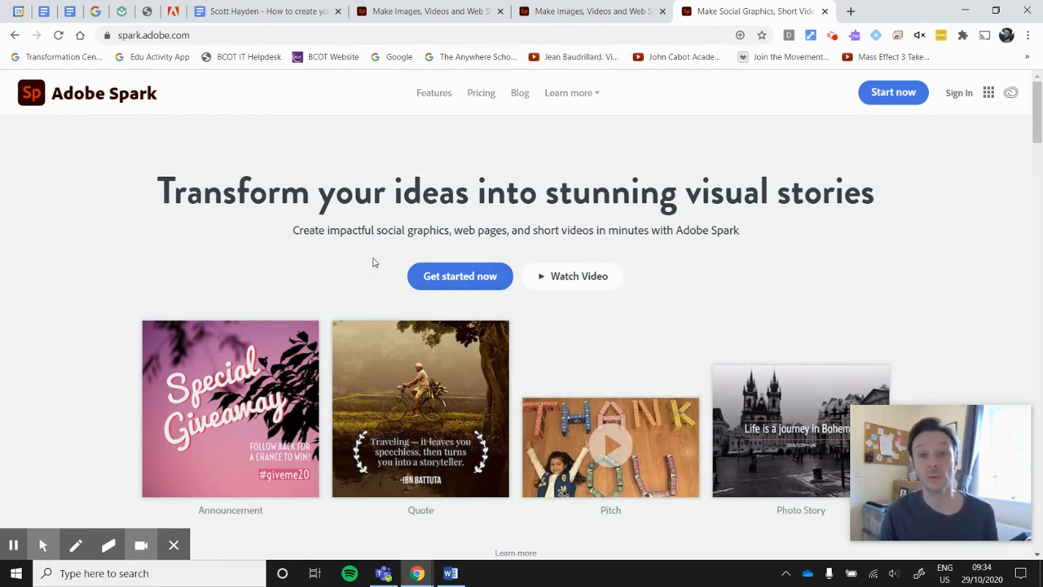
# Look through the Adobe Spark home page, including its web page, short video and mobile app sections
pyautogui.scroll(-7, 387, 269)
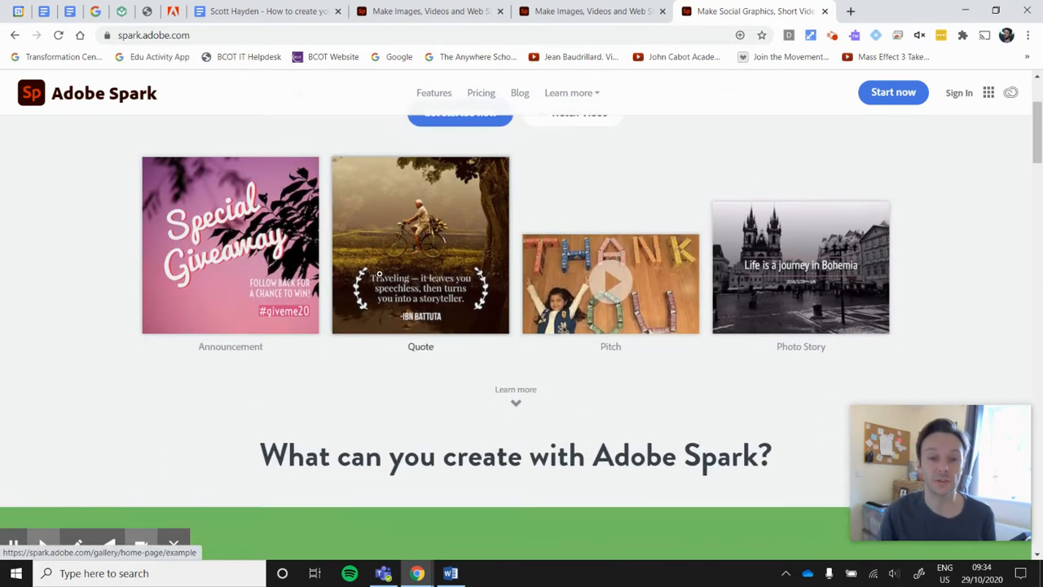
pyautogui.scroll(-10, 401, 281)
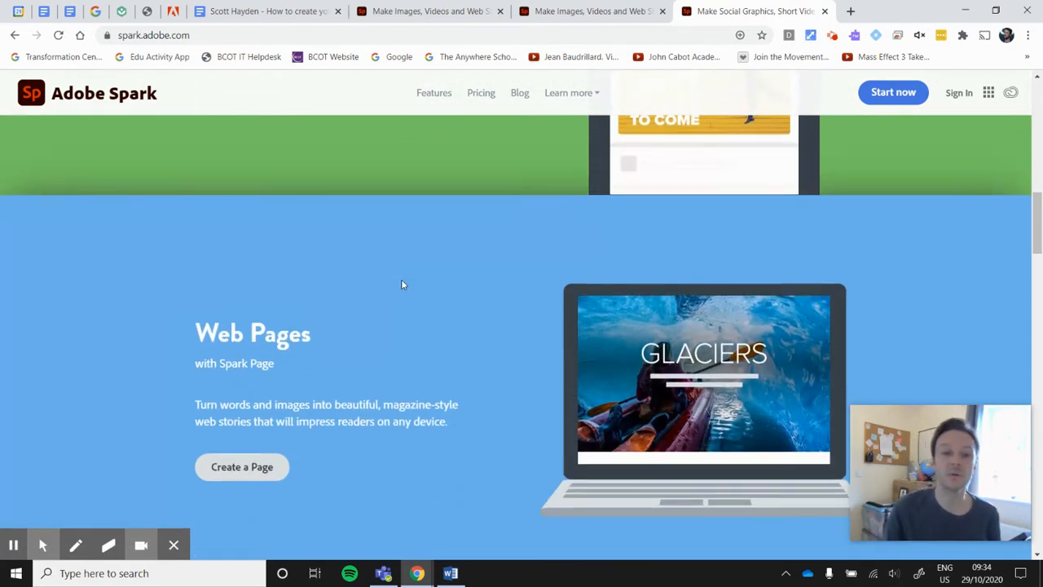
pyautogui.scroll(-10, 400, 287)
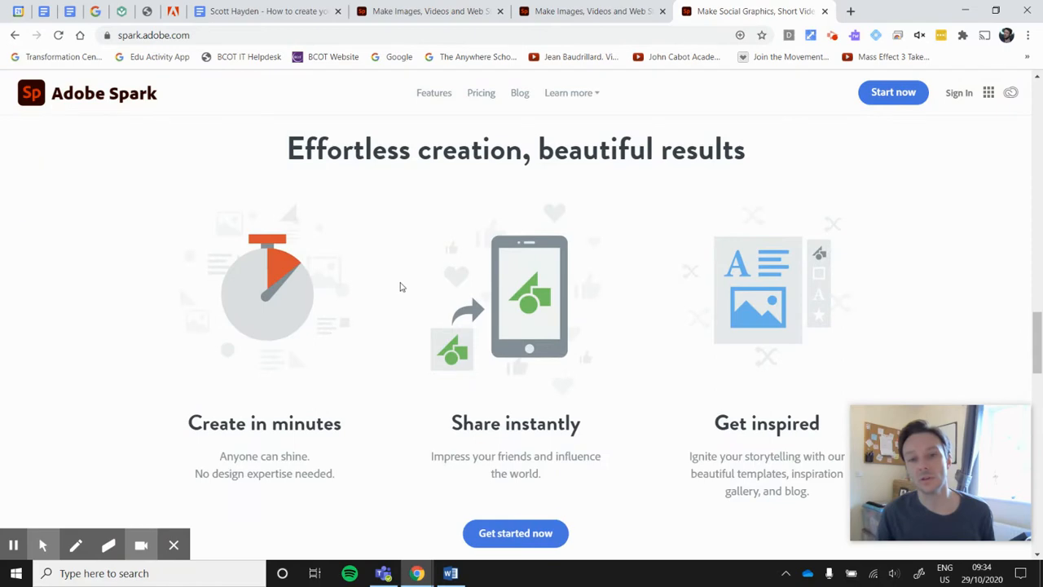
pyautogui.scroll(-10, 400, 287)
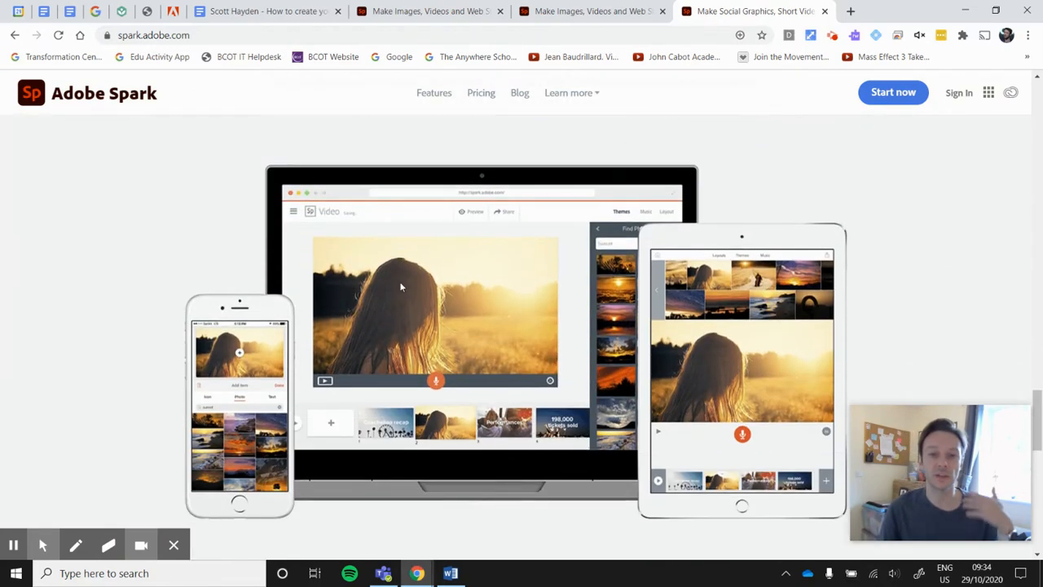
pyautogui.scroll(-4, 400, 287)
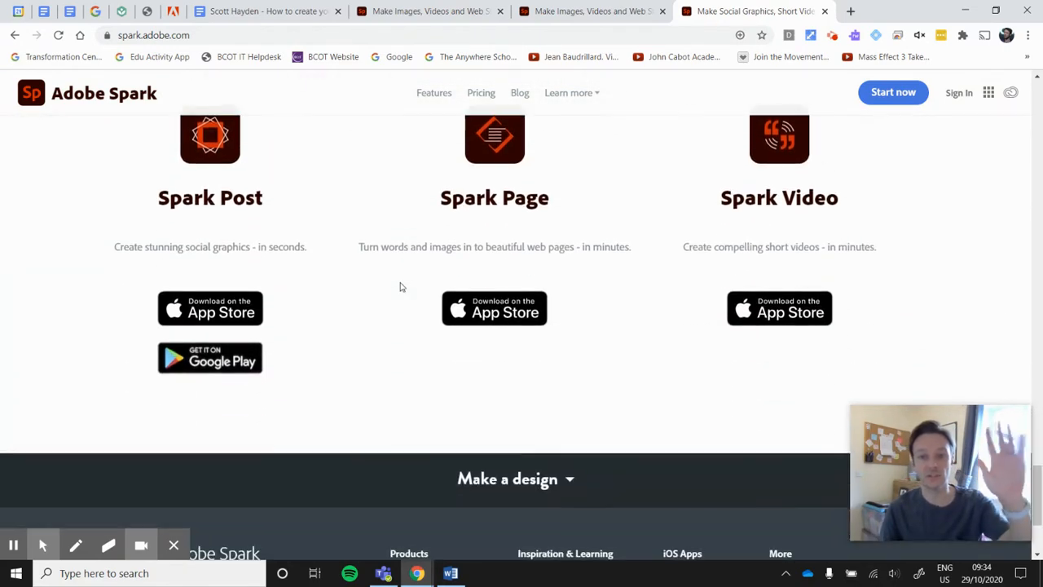
pyautogui.scroll(2, 400, 287)
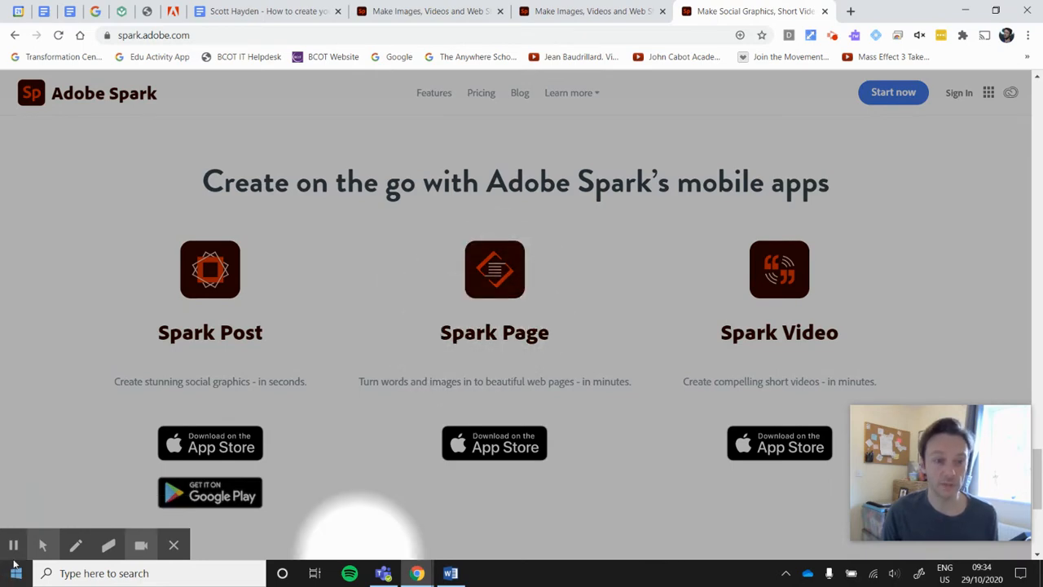
pyautogui.moveTo(41, 548)
pyautogui.click(16, 514)
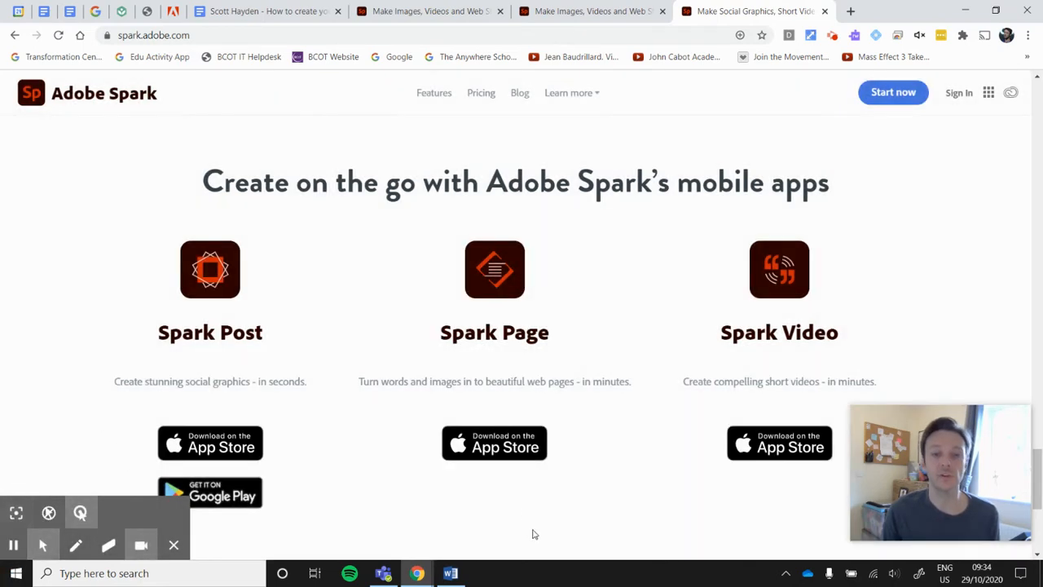
pyautogui.scroll(10, 529, 467)
pyautogui.scroll(10, 528, 467)
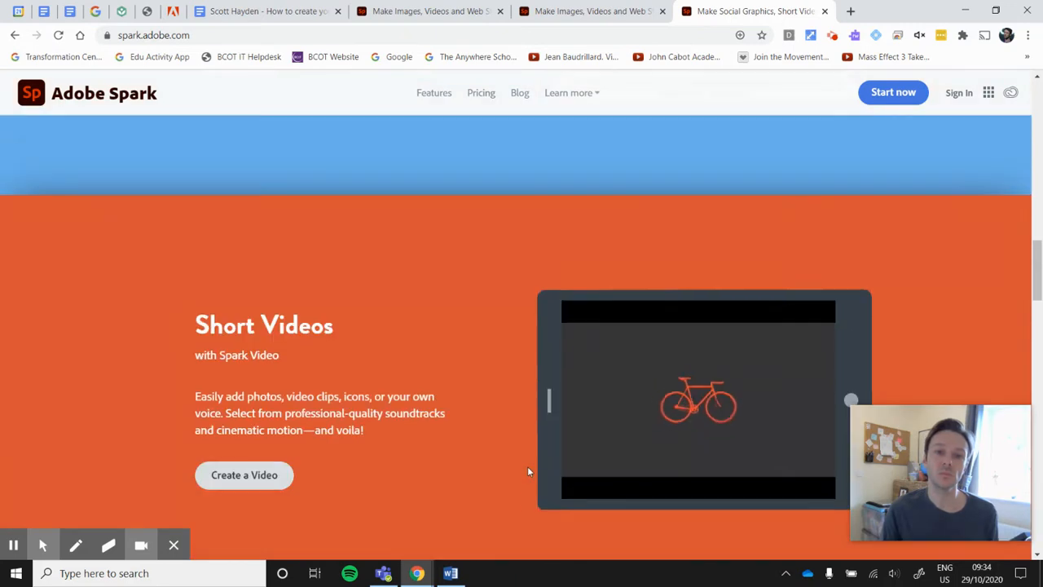
pyautogui.scroll(10, 530, 471)
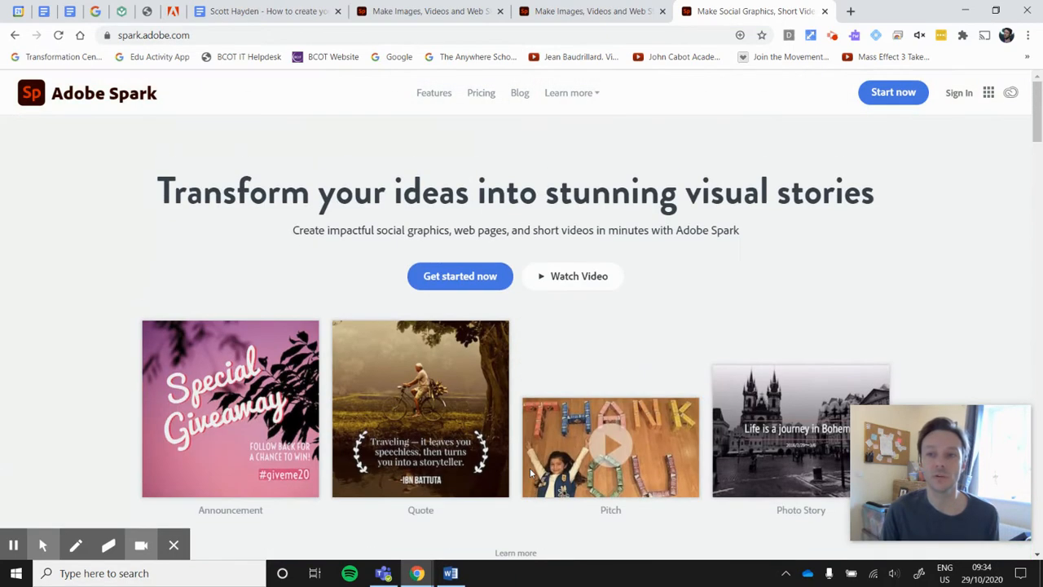
# Sign in to Adobe Spark with the Google staff account, choosing the Enterprise ID company or school account
pyautogui.click(959, 95)
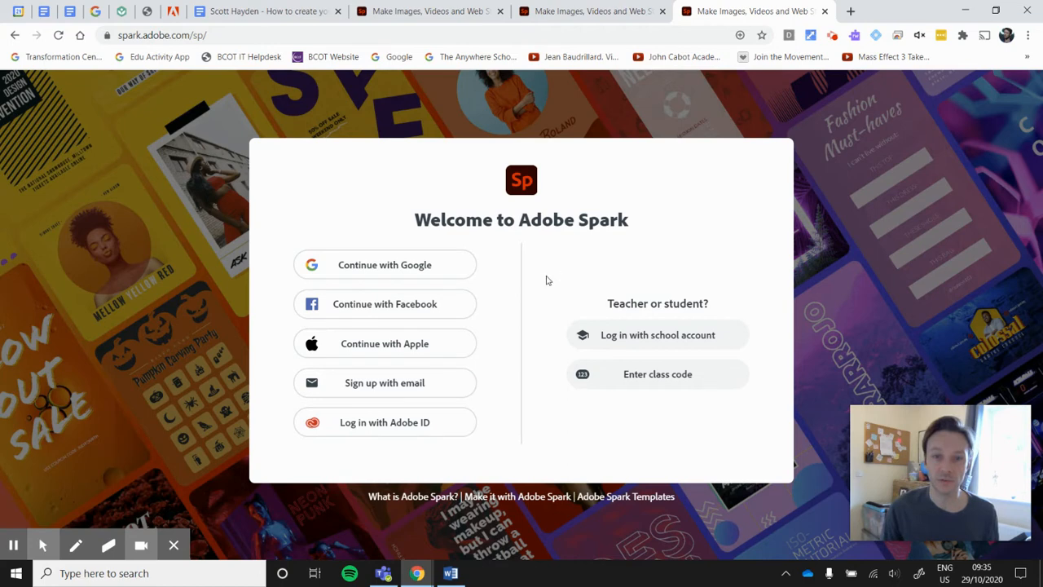
pyautogui.click(392, 267)
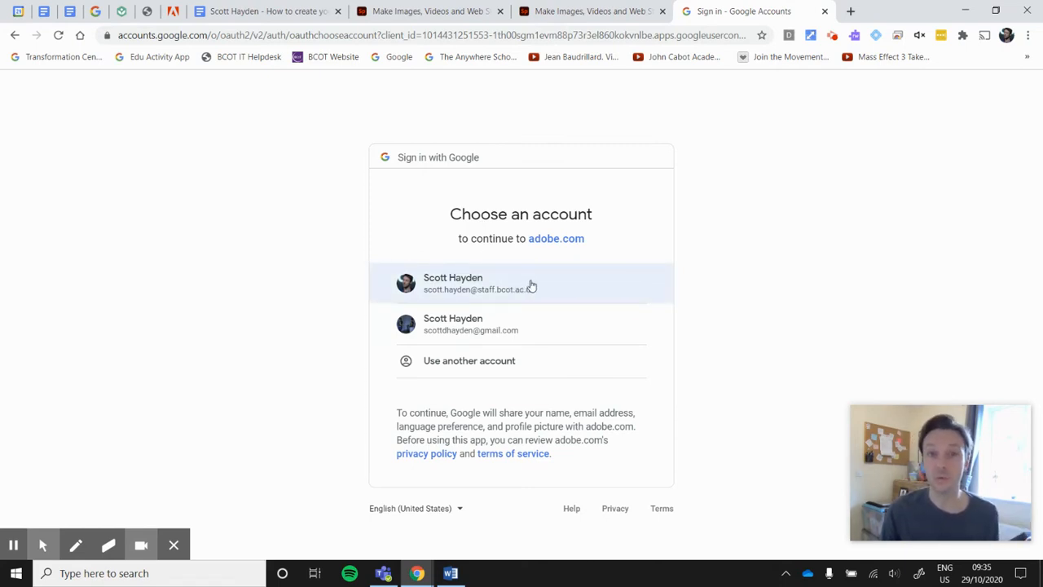
pyautogui.click(584, 283)
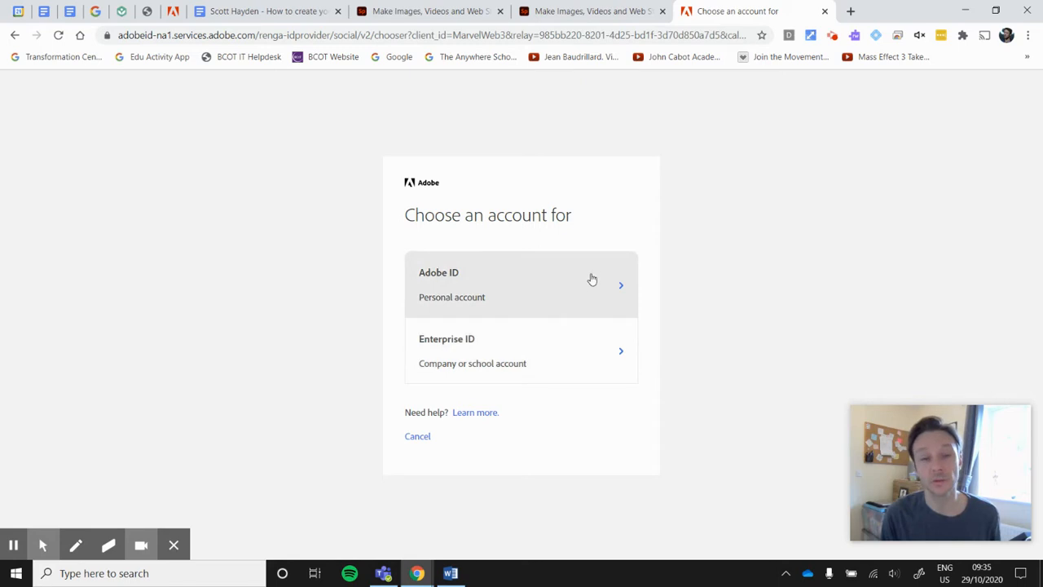
pyautogui.click(563, 362)
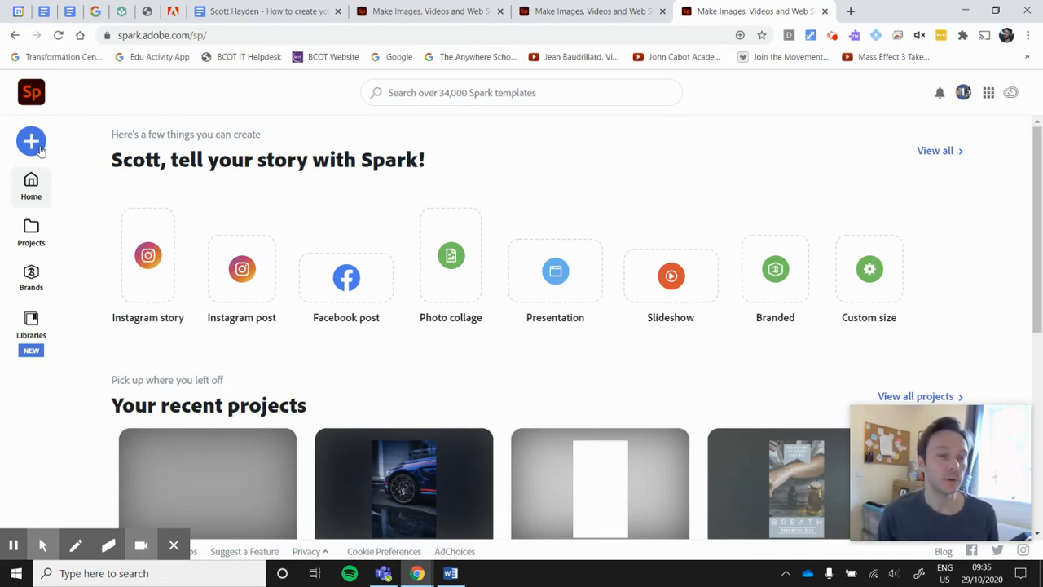
# Create a new Web page project from the list of project types
pyautogui.click(16, 511)
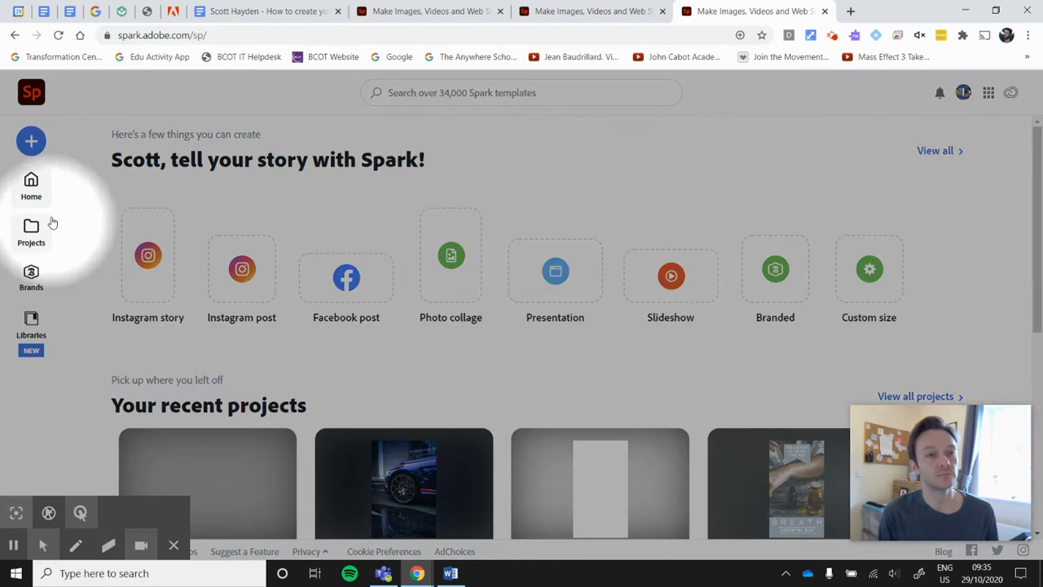
pyautogui.click(33, 142)
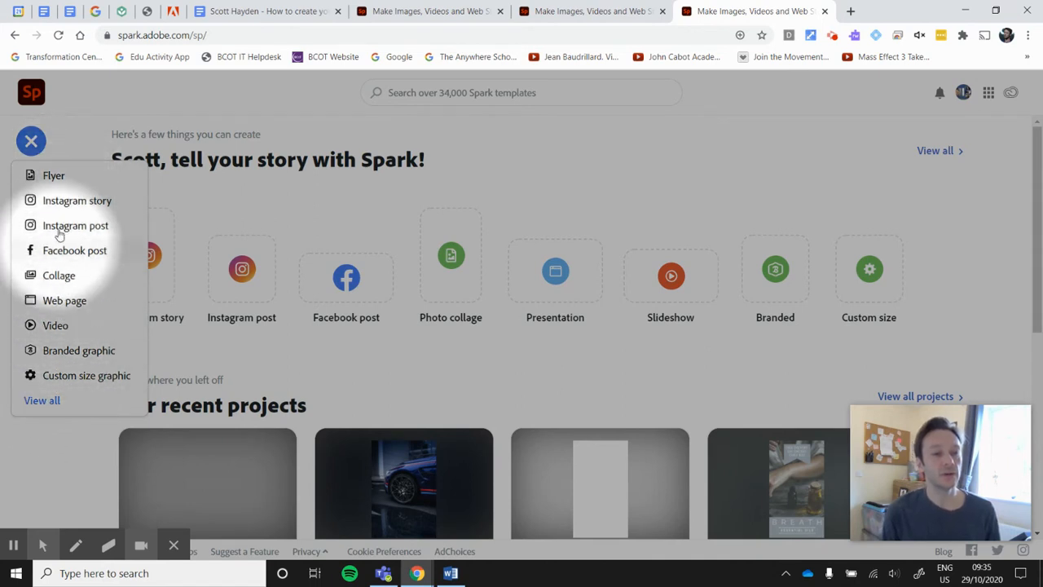
pyautogui.click(65, 301)
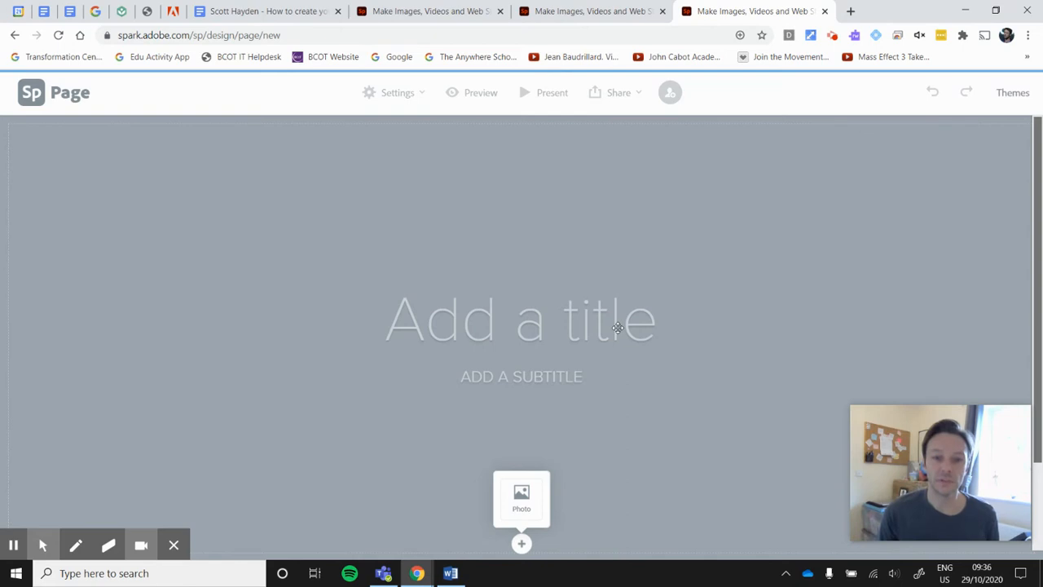
# Title the page with the author's full name followed by ": VISUAL ANALYSIS" and set the subtitle to "UNIT 4"
pyautogui.click(612, 326)
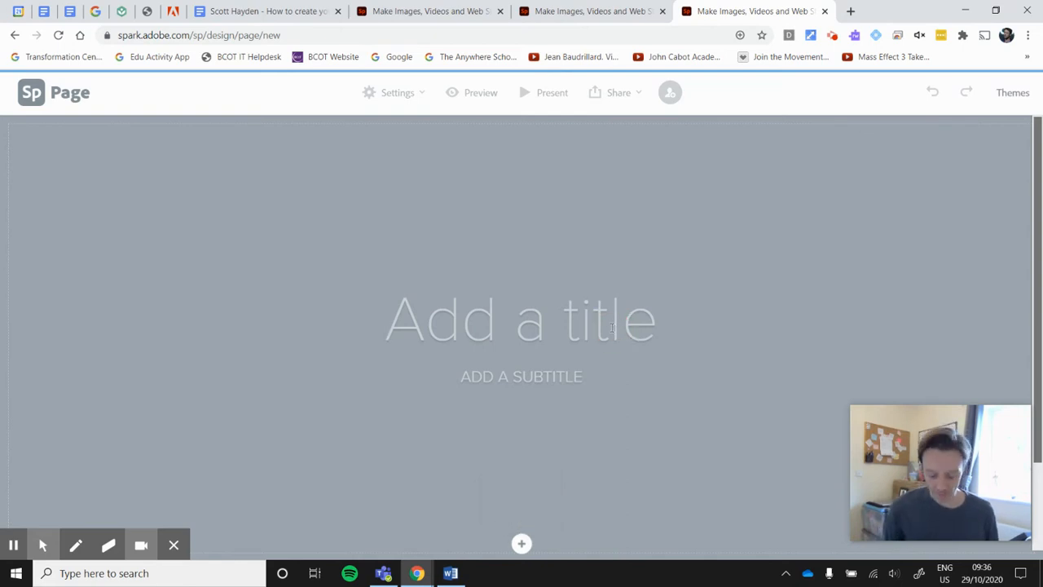
pyautogui.write('SCOTT ')
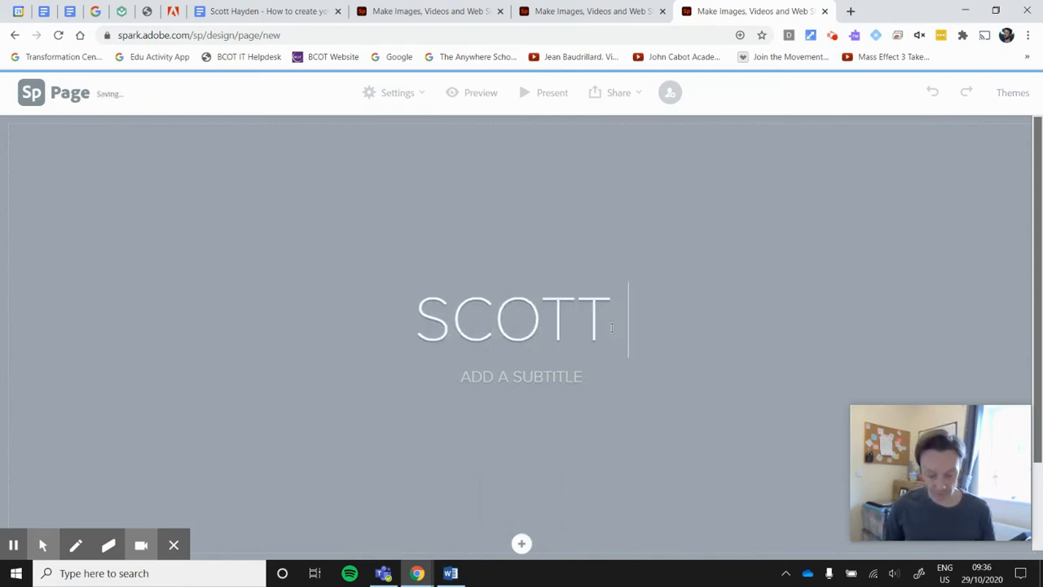
pyautogui.write('HAYDEN')
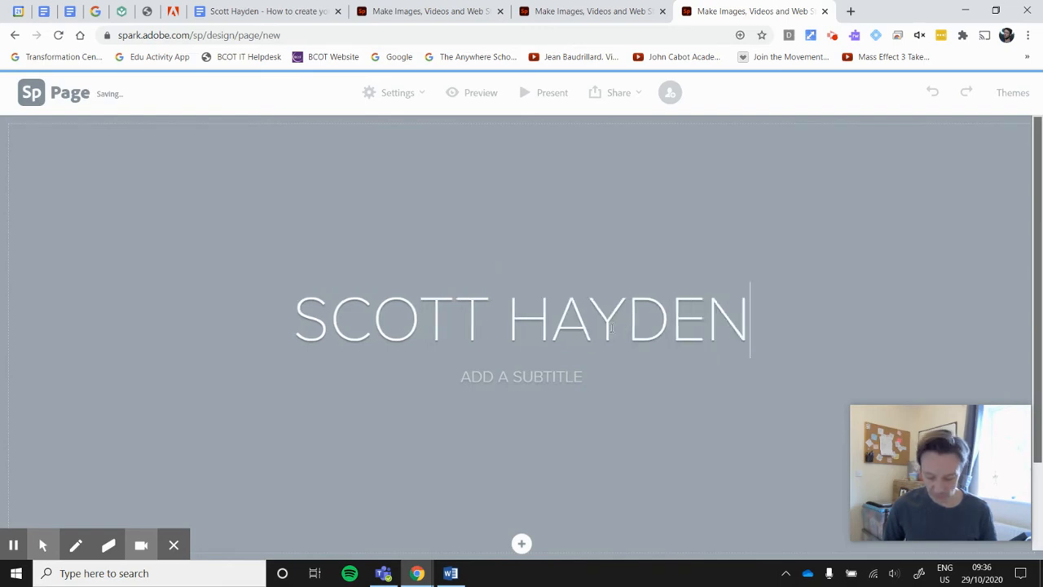
pyautogui.write(': VISU')
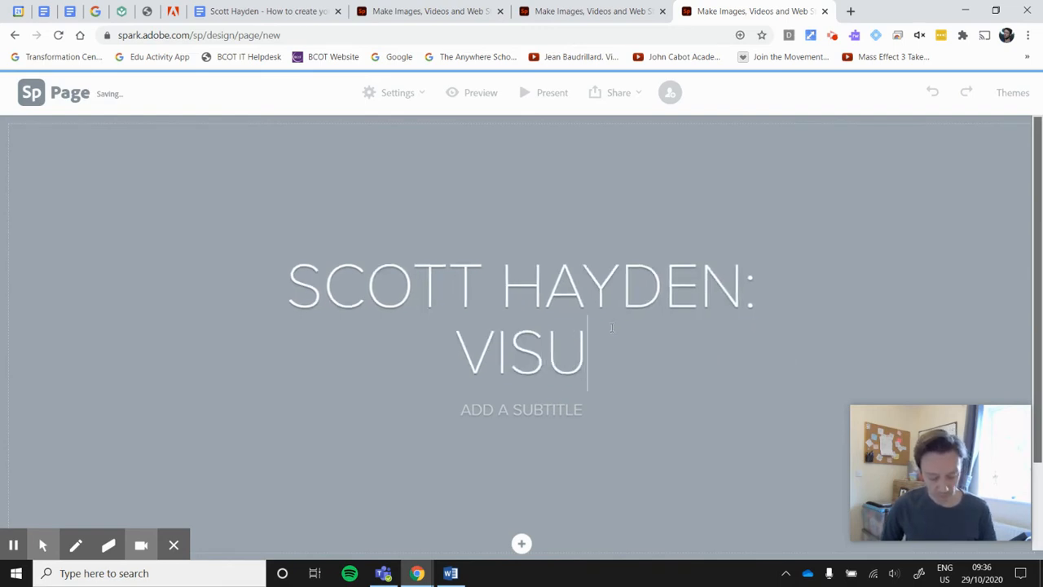
pyautogui.write('AL ANAL')
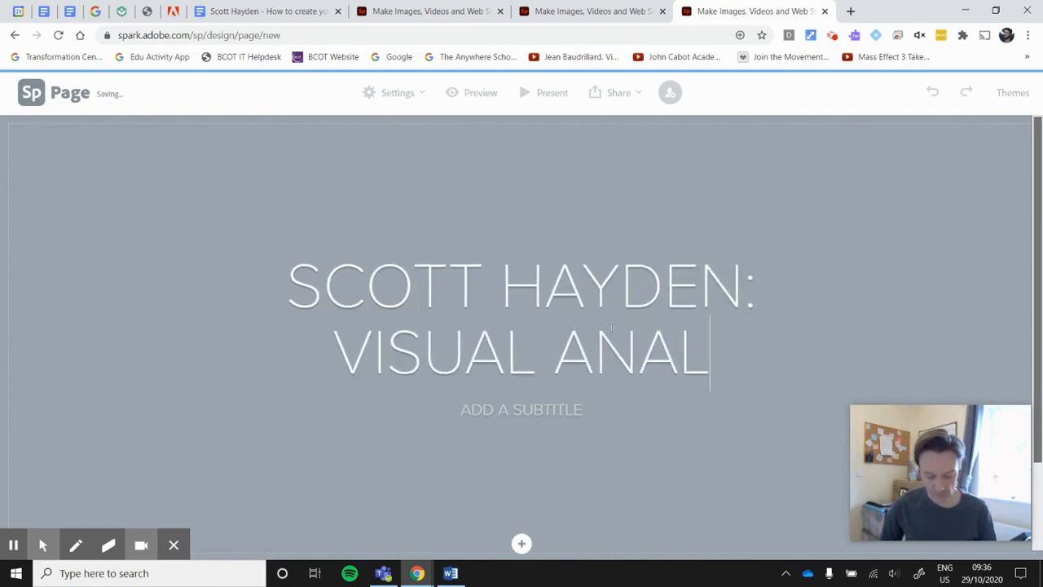
pyautogui.write('YSIS')
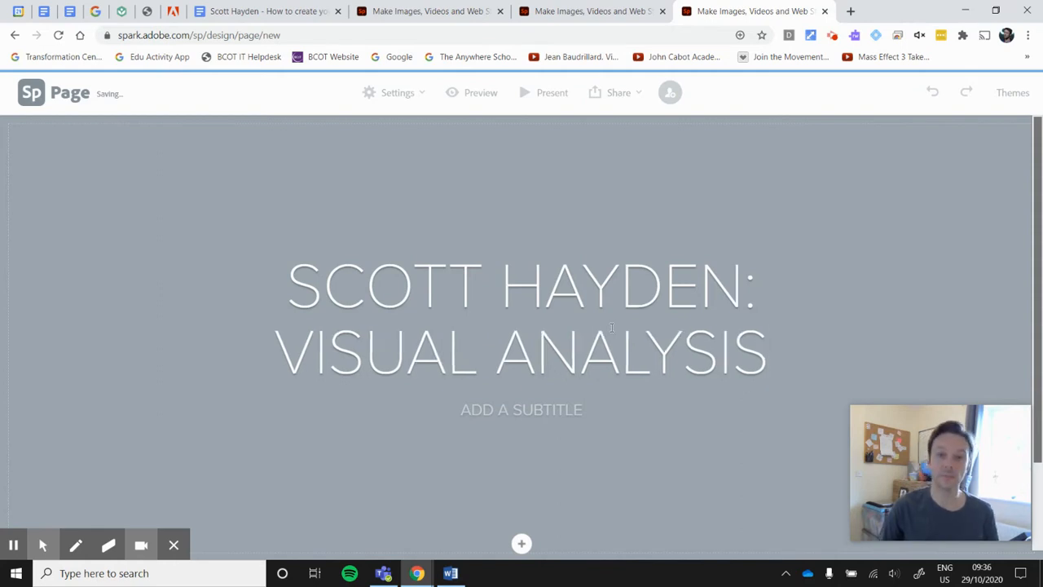
pyautogui.click(472, 405)
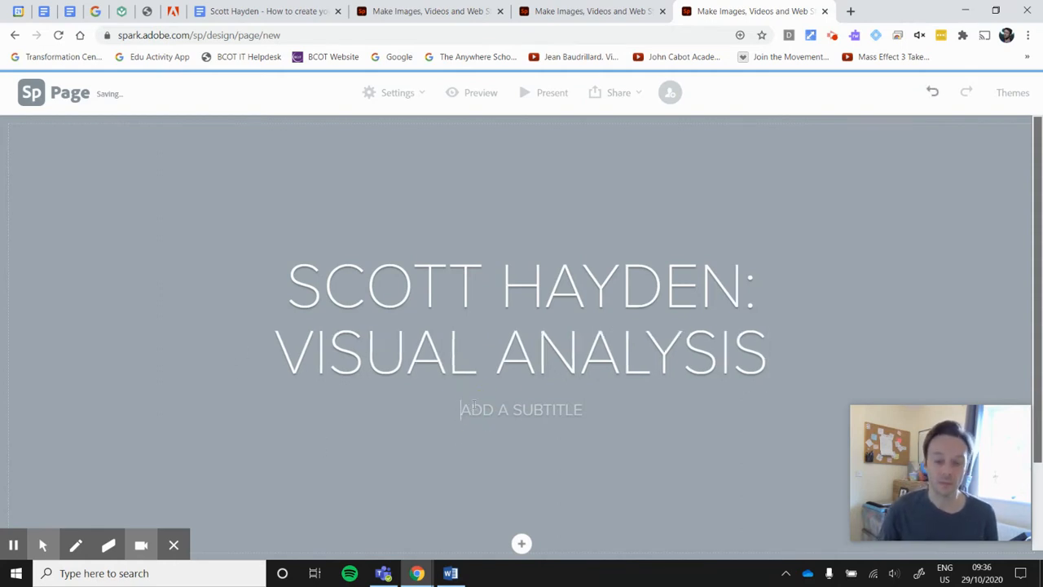
pyautogui.write('UNIT 4')
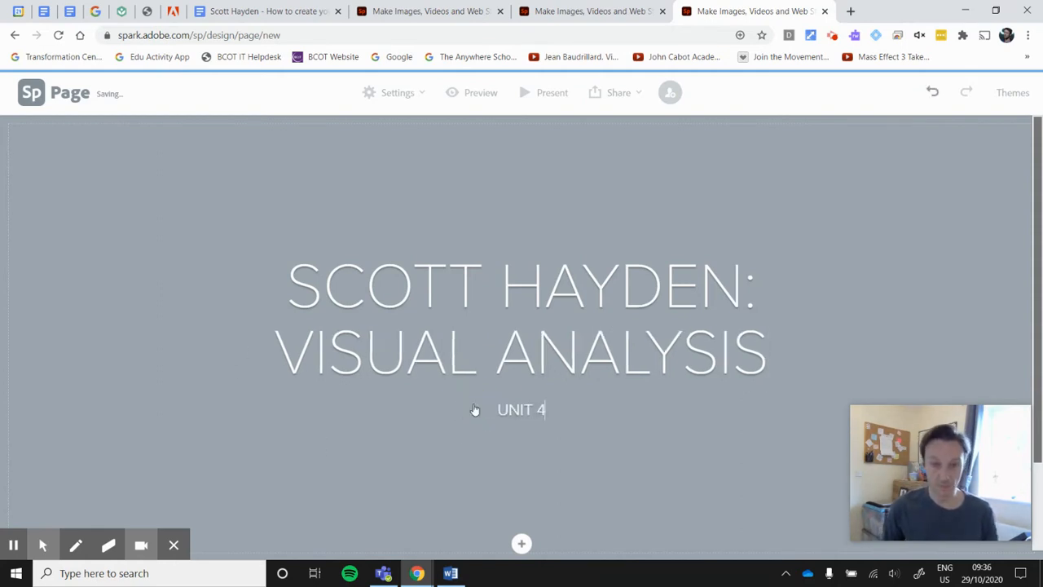
# Search the free photos for "film" and add the picture of dark red cinema seats as the title background
pyautogui.click(522, 544)
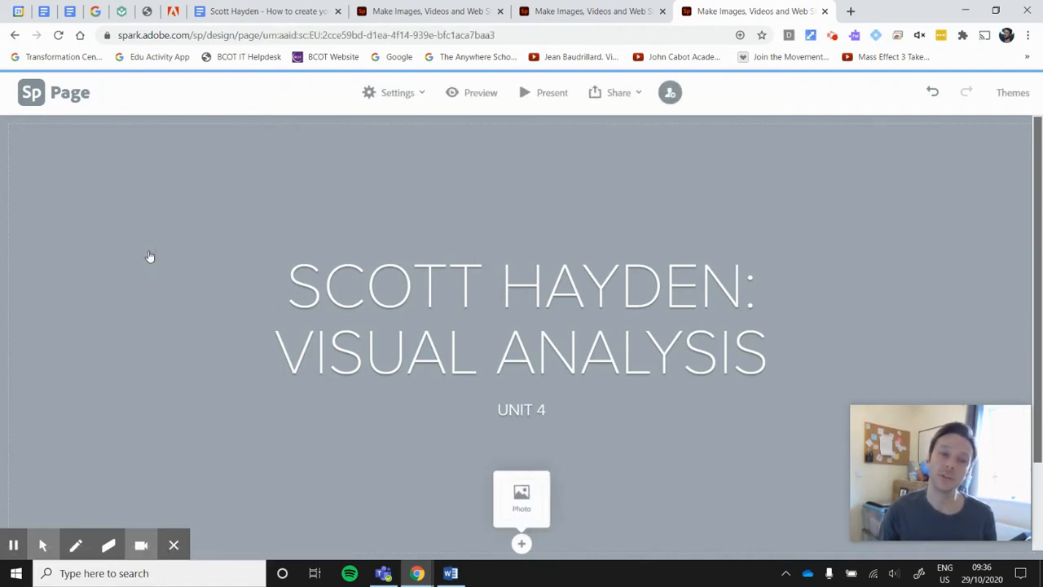
pyautogui.click(521, 497)
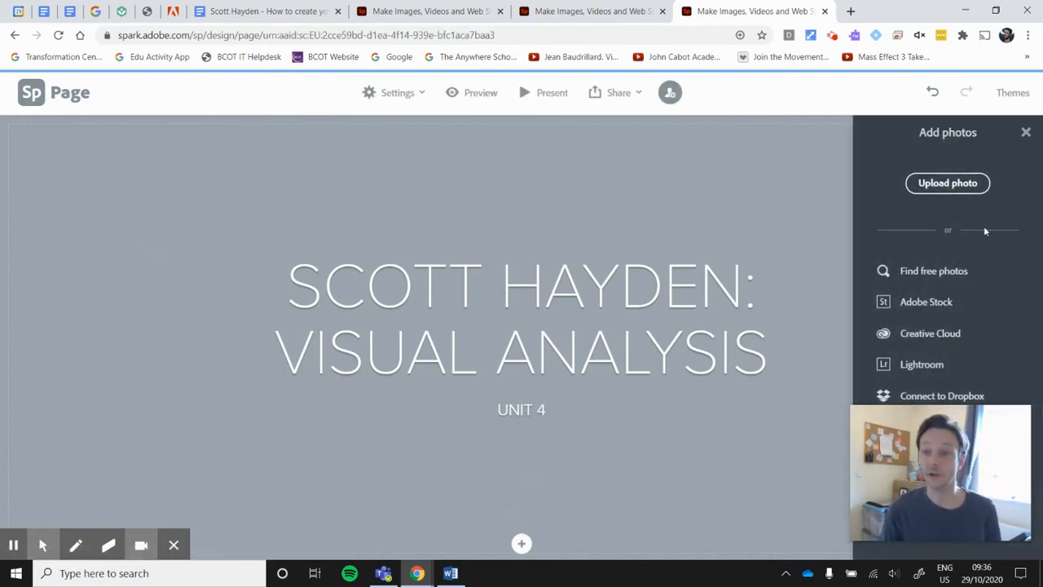
pyautogui.moveTo(952, 486); pyautogui.dragTo(123, 288)
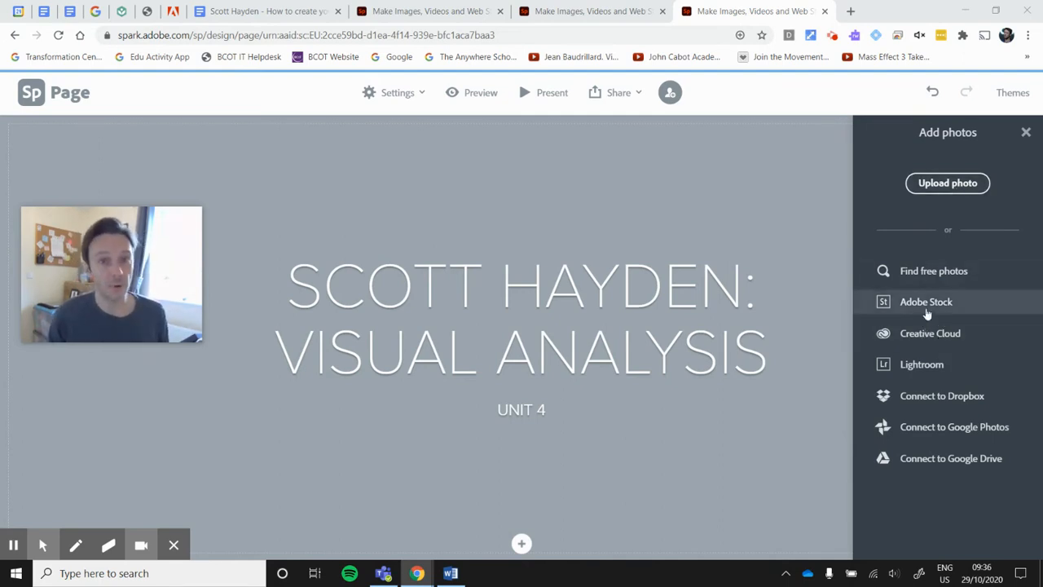
pyautogui.click(953, 185)
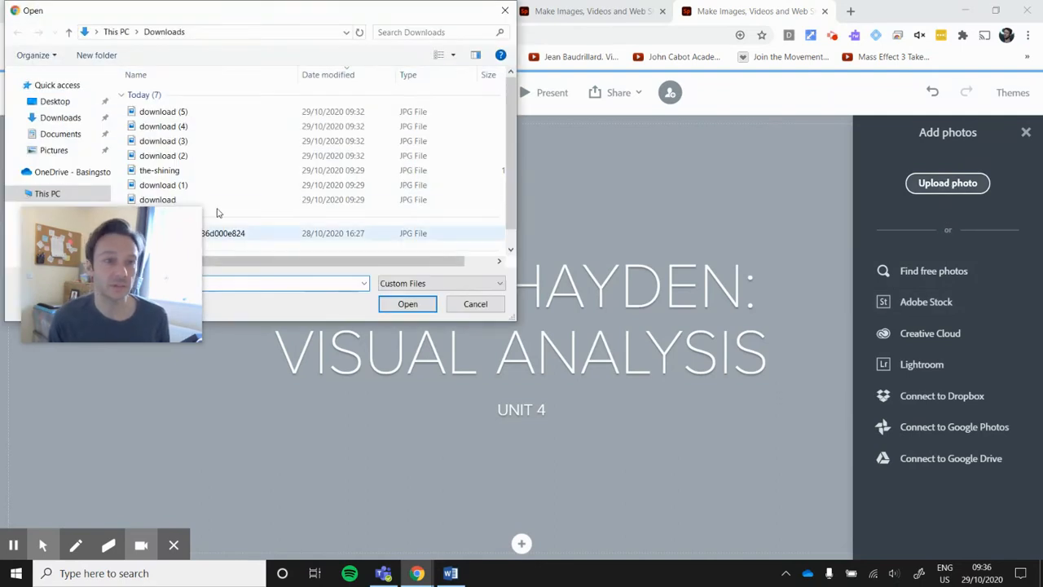
pyautogui.click(475, 304)
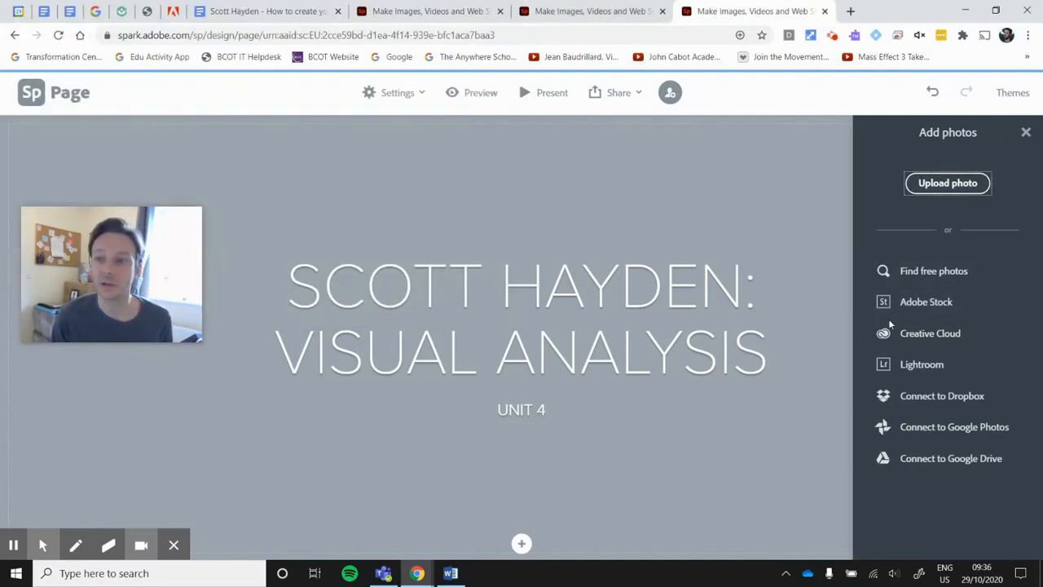
pyautogui.click(919, 272)
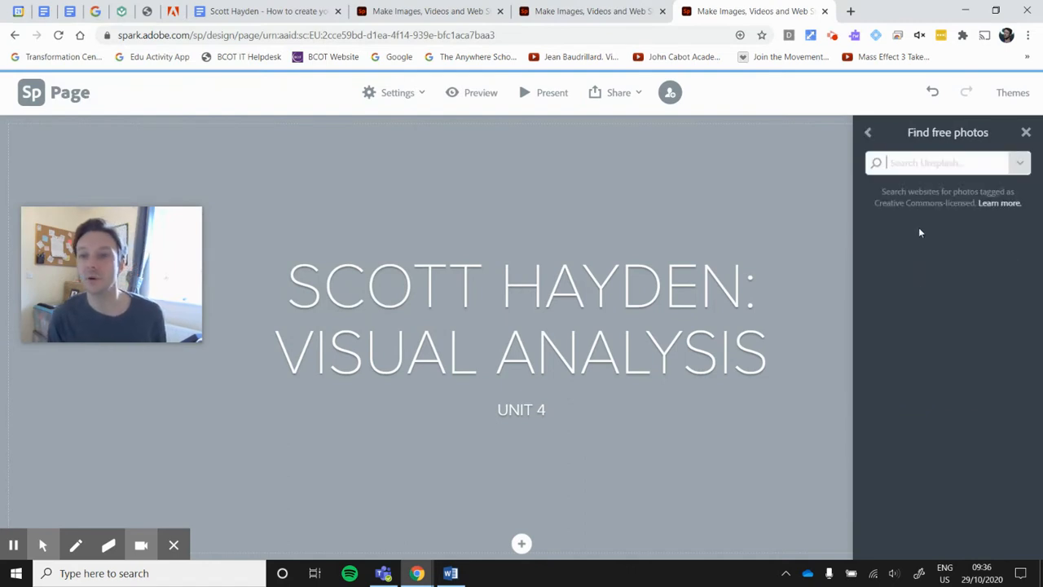
pyautogui.click(923, 164)
pyautogui.write('film')
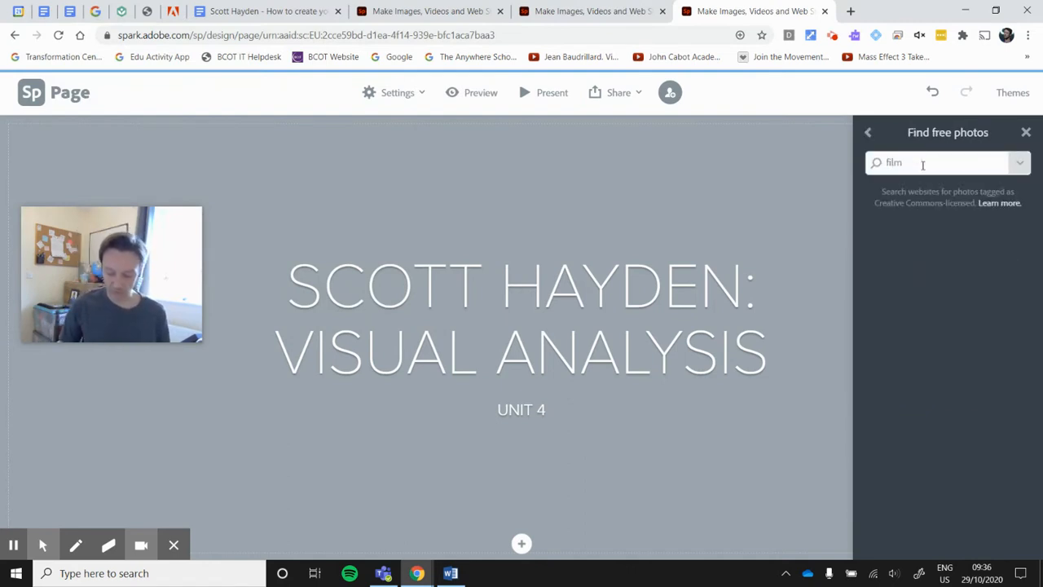
pyautogui.press('Return')
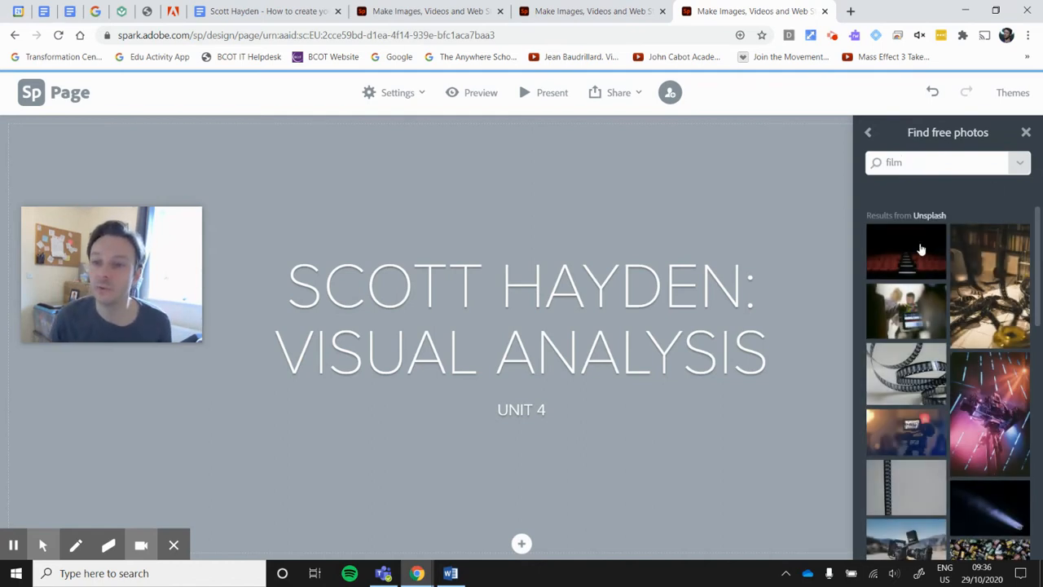
pyautogui.click(920, 249)
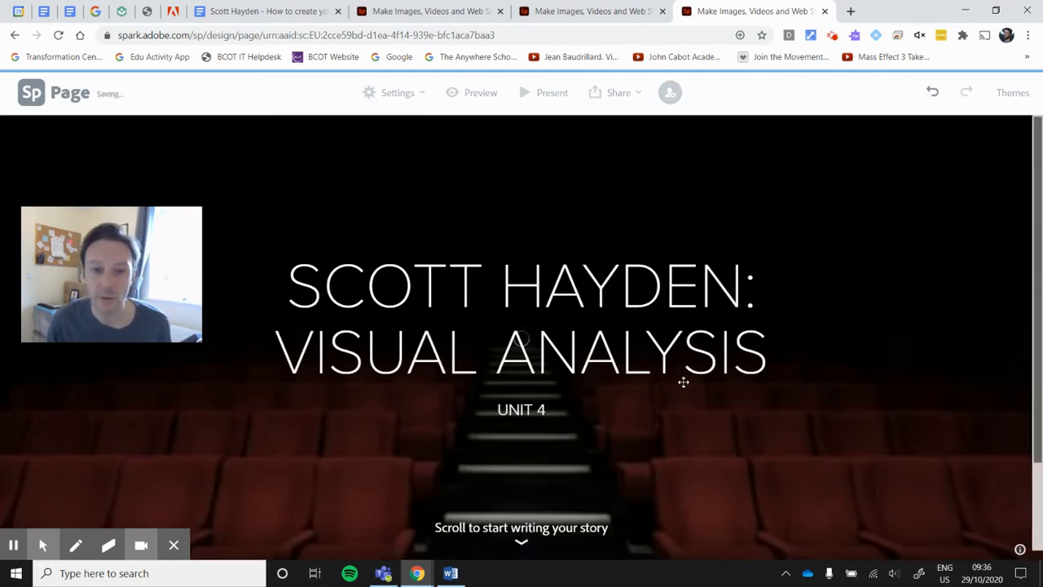
pyautogui.moveTo(96, 282); pyautogui.dragTo(888, 447)
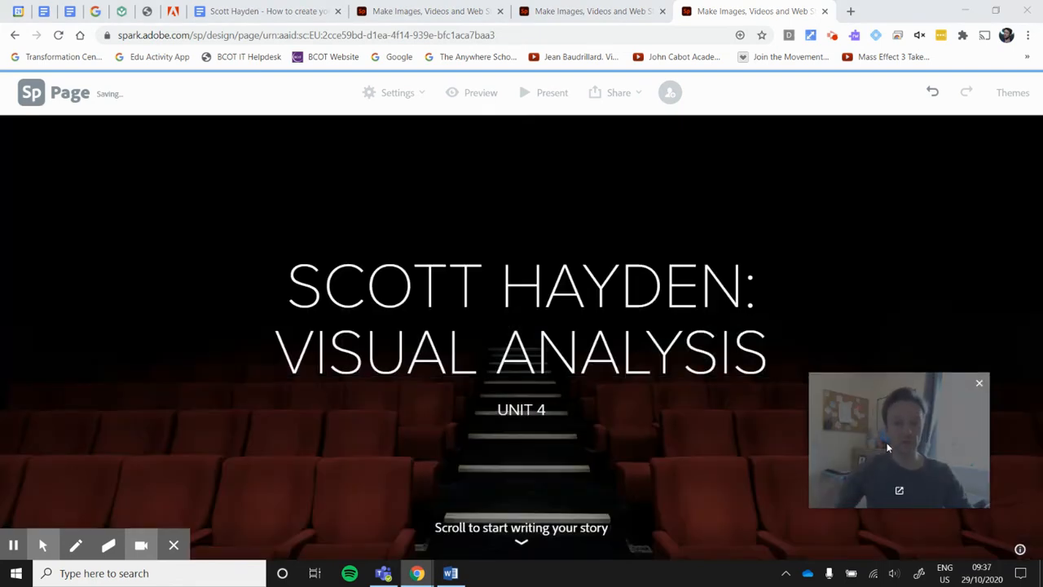
# Present the page full screen to examine how the title section looks and scrolls, and return to the editor
pyautogui.scroll(-2, 654, 350)
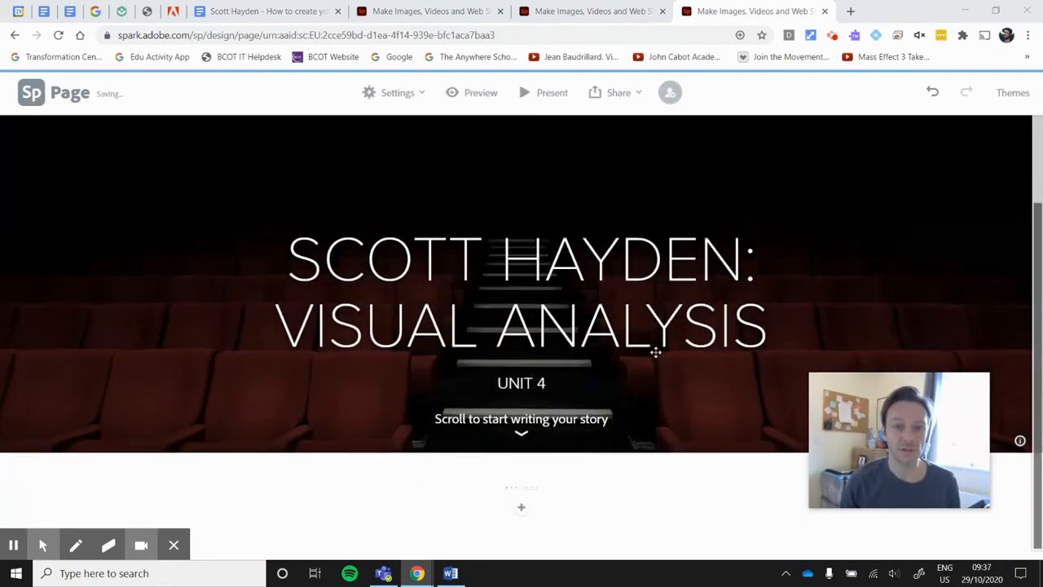
pyautogui.scroll(2, 654, 352)
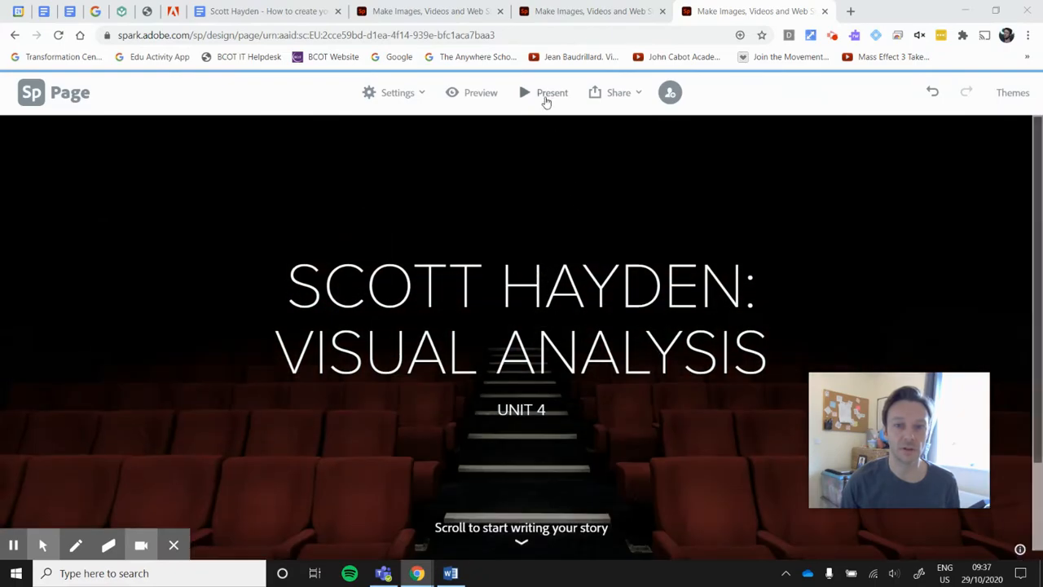
pyautogui.click(546, 92)
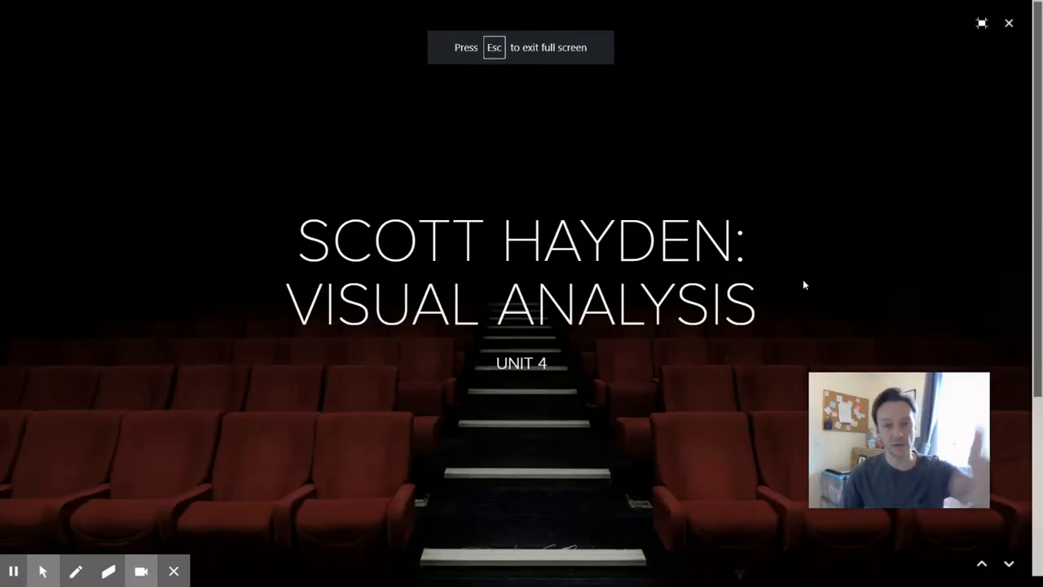
pyautogui.scroll(-3, 759, 271)
pyautogui.scroll(3, 759, 272)
pyautogui.scroll(-3, 758, 272)
pyautogui.scroll(3, 759, 272)
pyautogui.scroll(-3, 759, 273)
pyautogui.scroll(3, 759, 272)
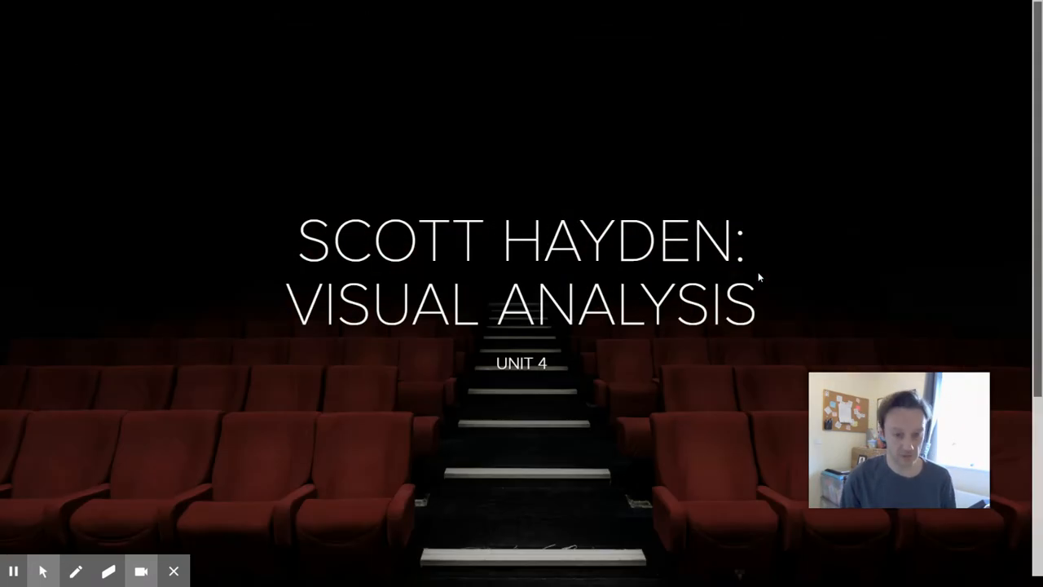
pyautogui.press('Escape')
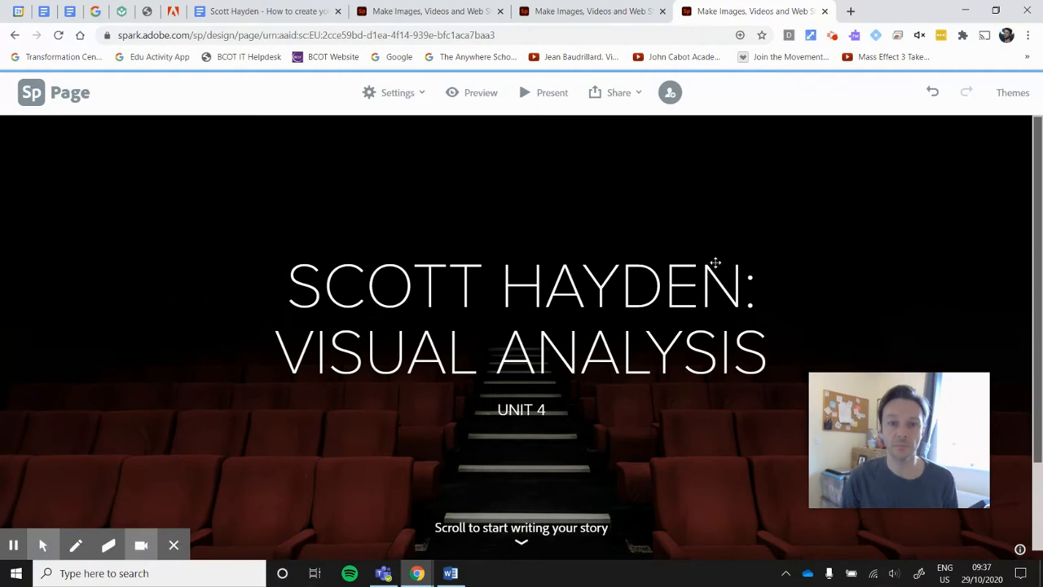
# Add a text block below the title section reading "INTRODUCTION"
pyautogui.scroll(-1, 619, 337)
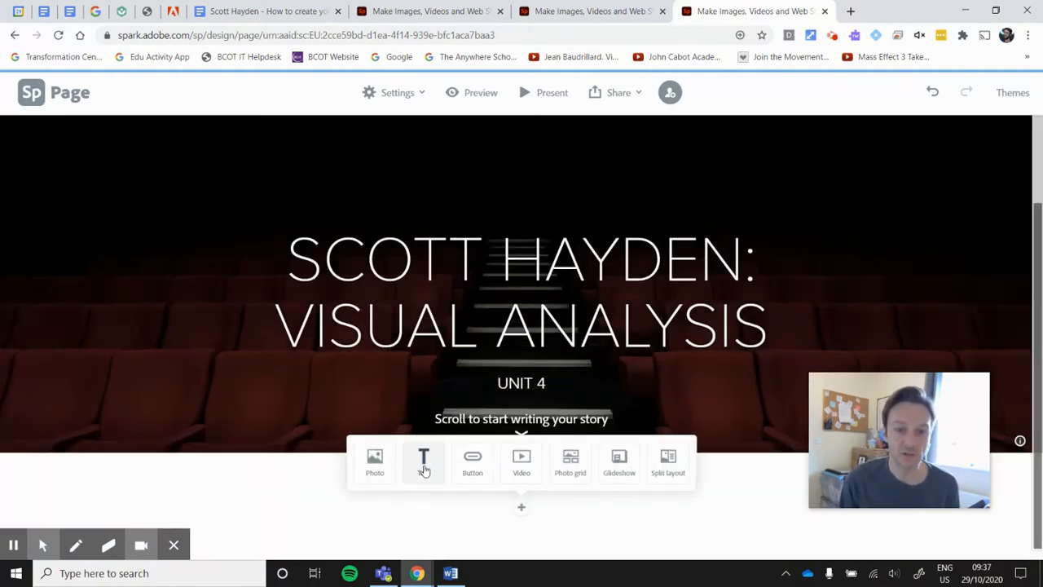
pyautogui.click(423, 470)
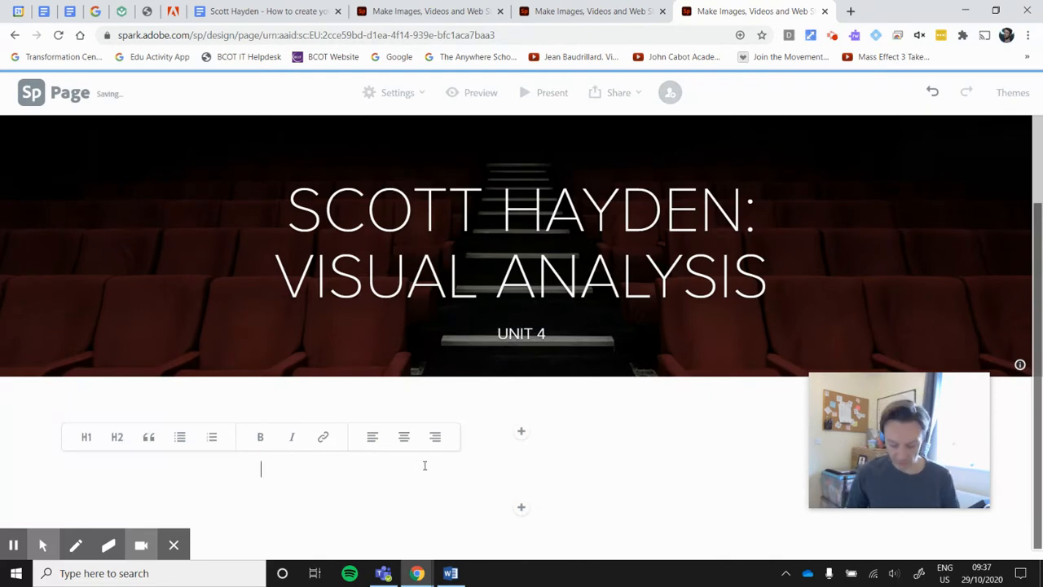
pyautogui.write('INTRODUCTION')
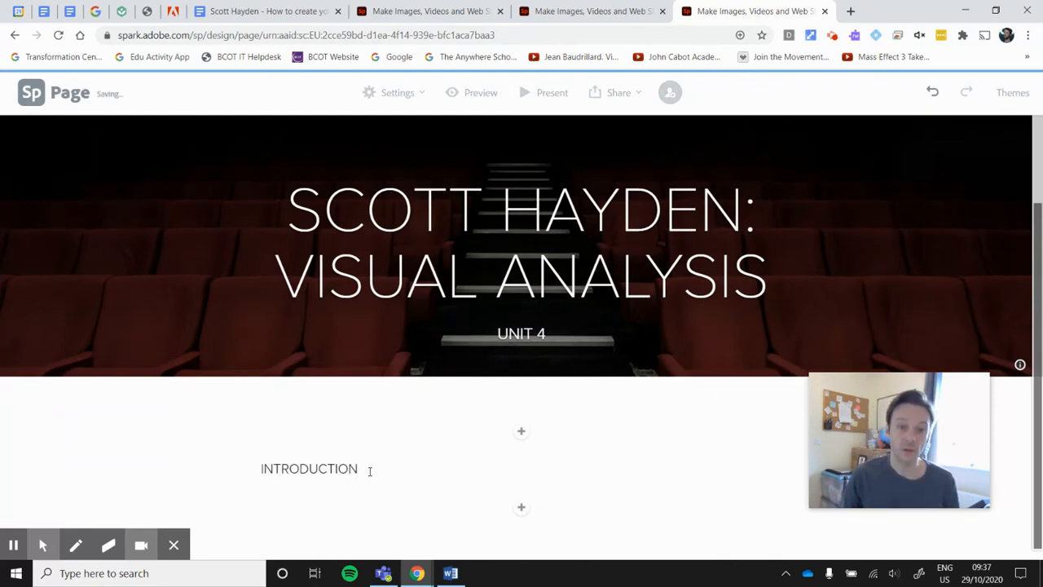
# Format the "INTRODUCTION" text as a centred H1 heading, comparing it with the H2 style
pyautogui.moveTo(369, 471); pyautogui.dragTo(252, 480)
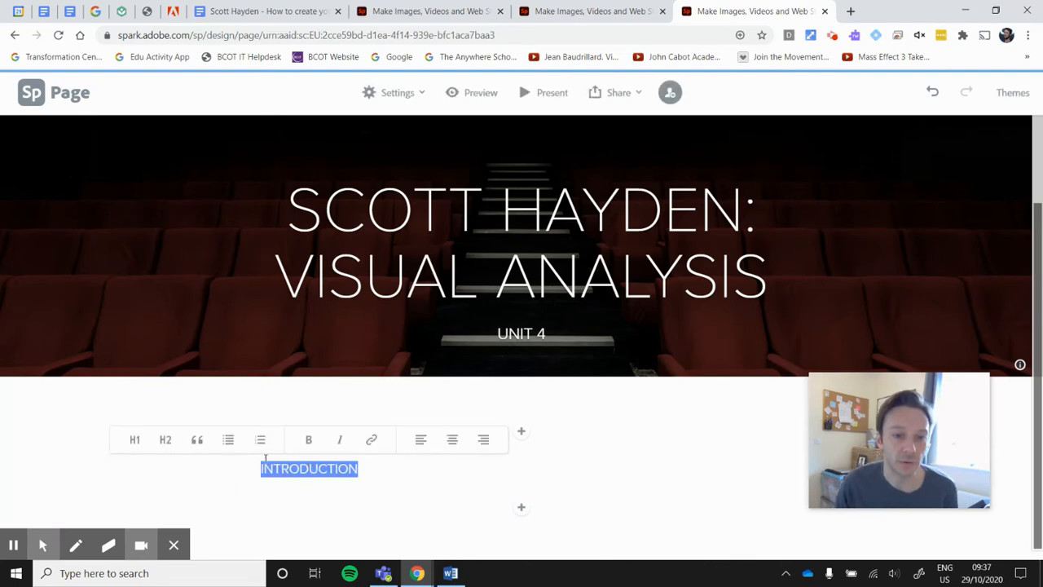
pyautogui.click(135, 441)
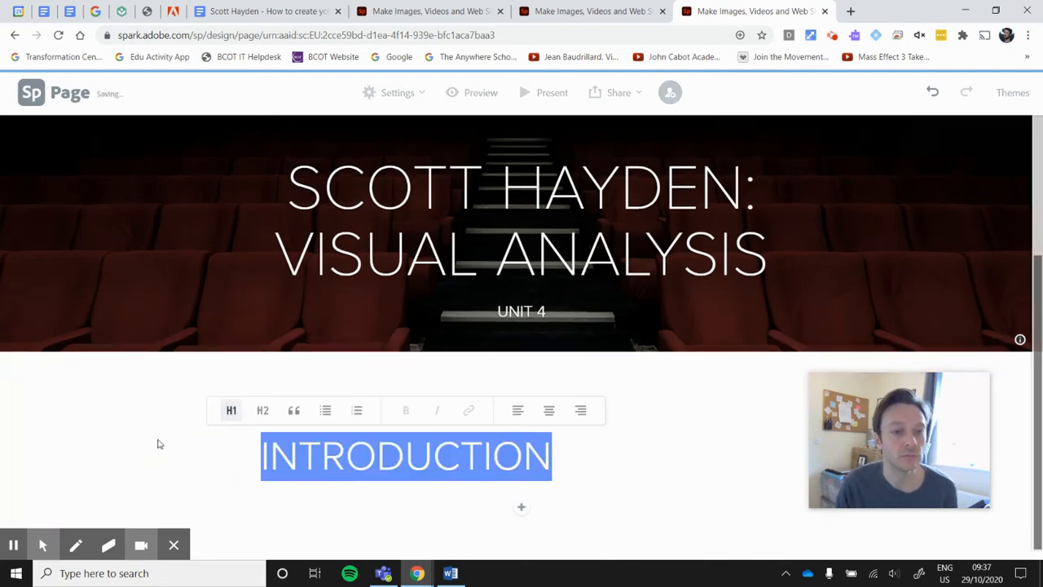
pyautogui.click(263, 411)
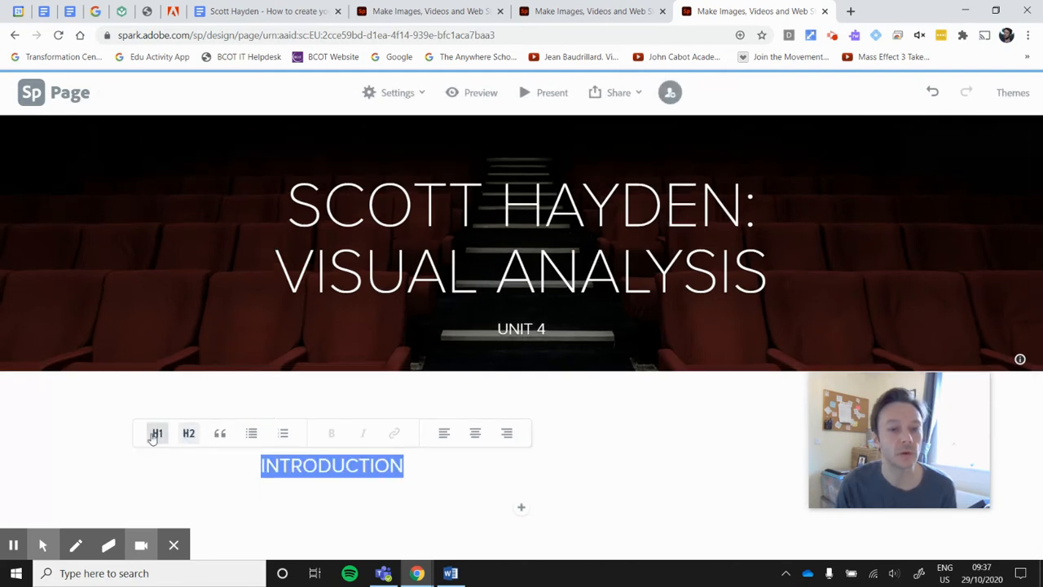
pyautogui.click(155, 436)
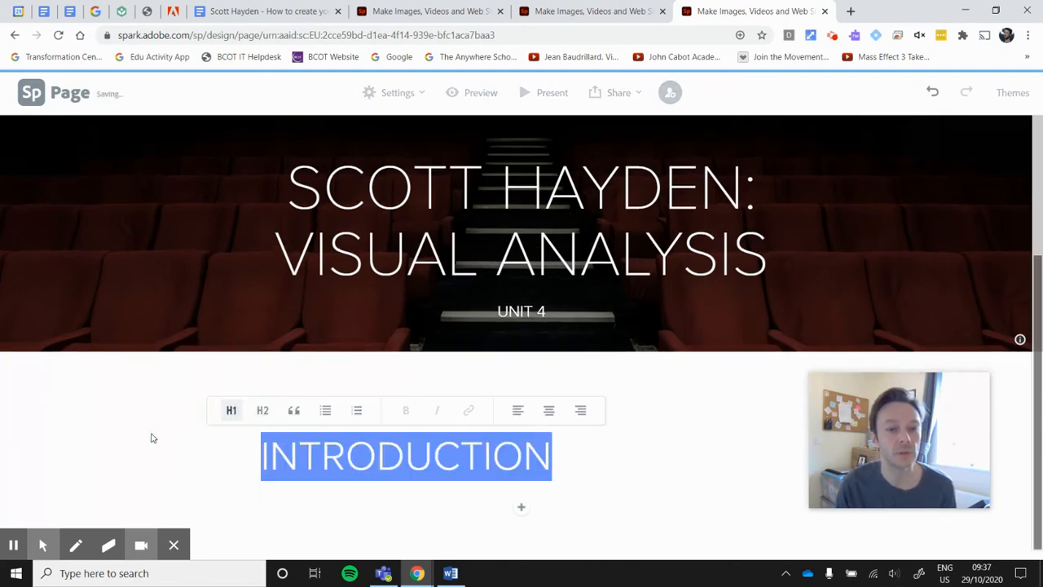
pyautogui.click(551, 416)
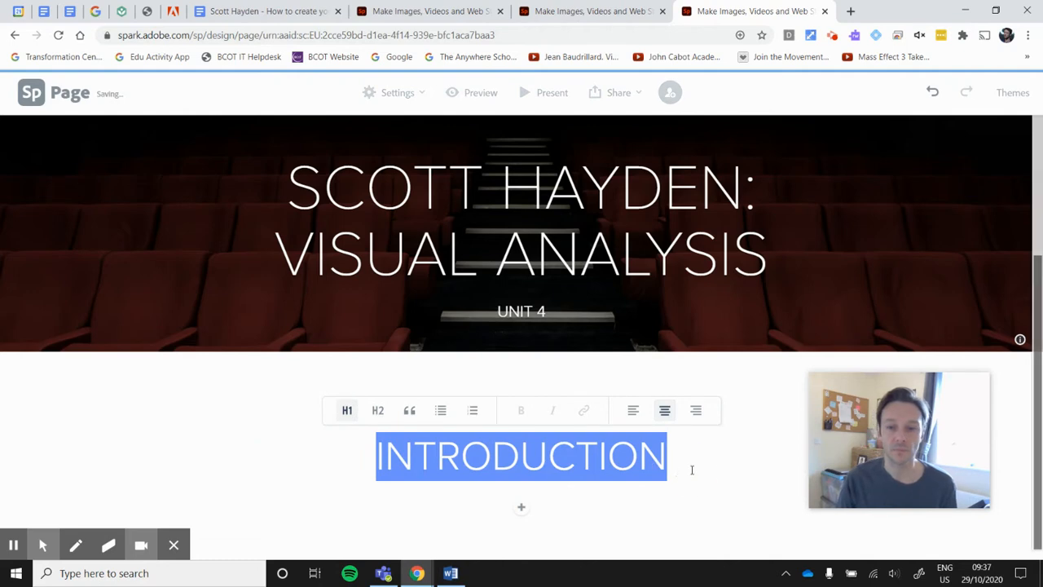
pyautogui.click(674, 471)
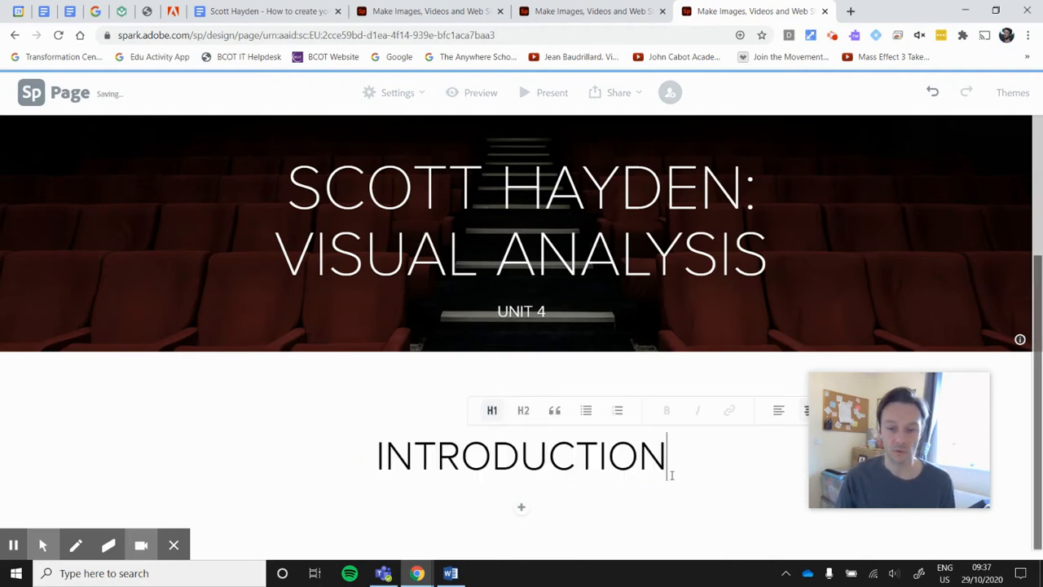
# Insert a photo below the "INTRODUCTION" heading by uploading "download (5)" from the Downloads folder
pyautogui.click(520, 510)
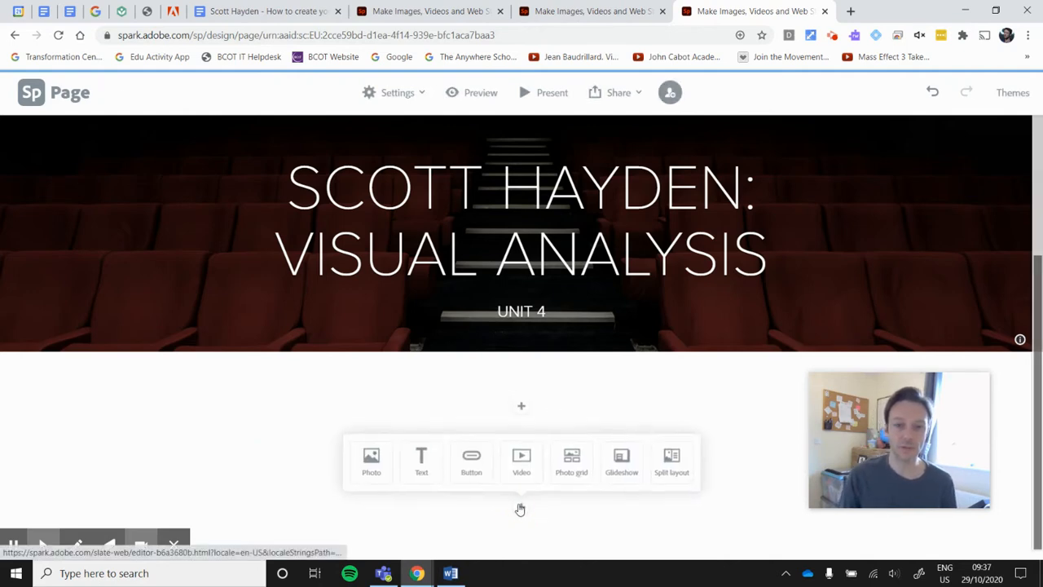
pyautogui.click(376, 463)
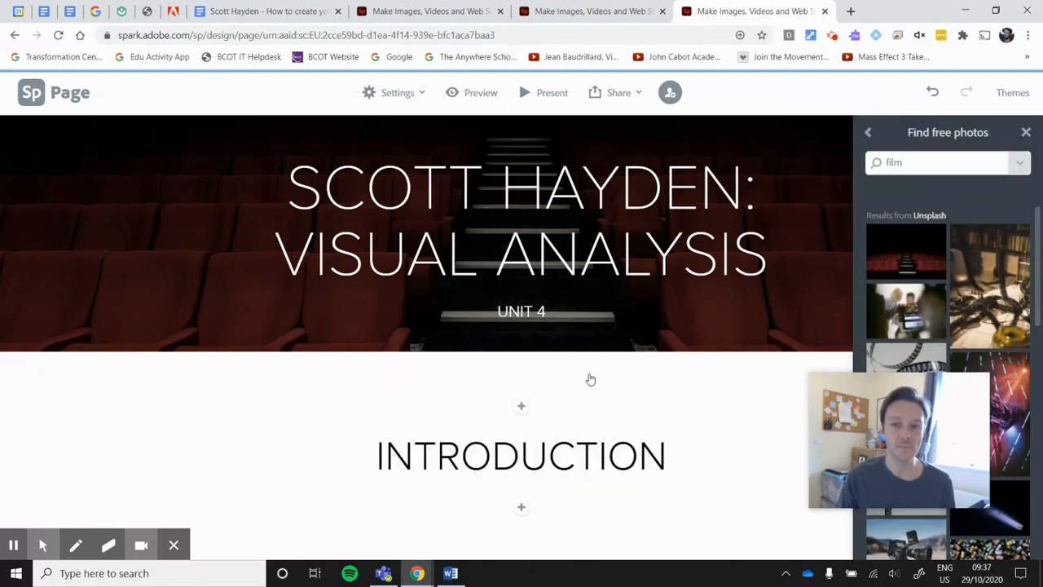
pyautogui.click(869, 134)
pyautogui.moveTo(908, 429); pyautogui.dragTo(176, 327)
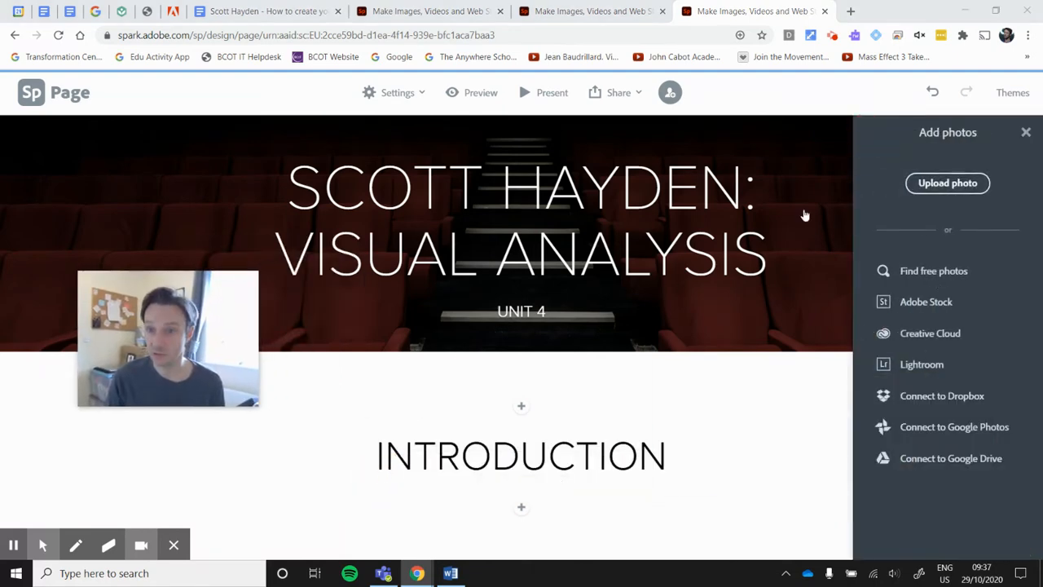
pyautogui.click(961, 185)
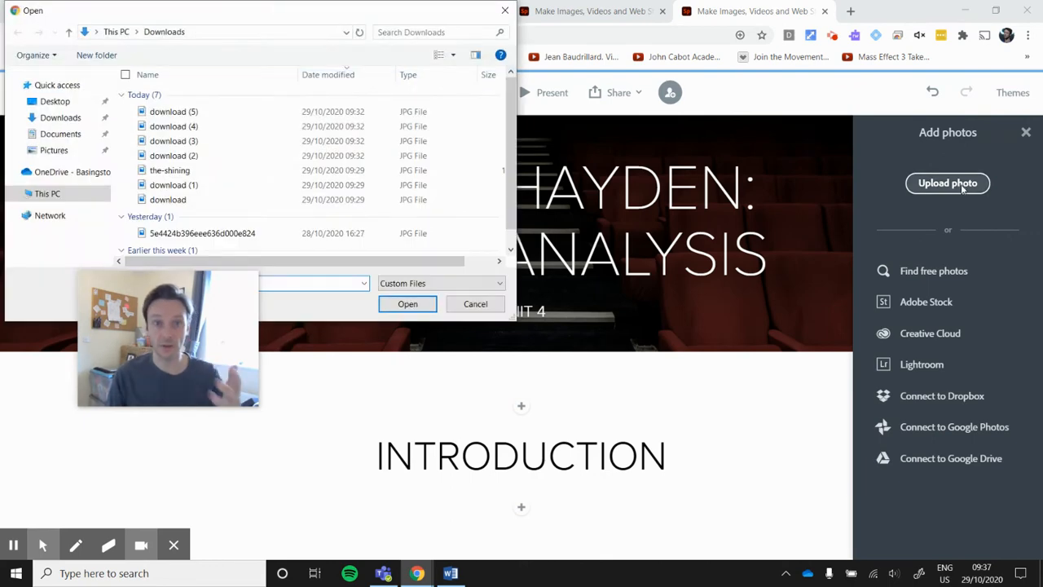
pyautogui.click(192, 115)
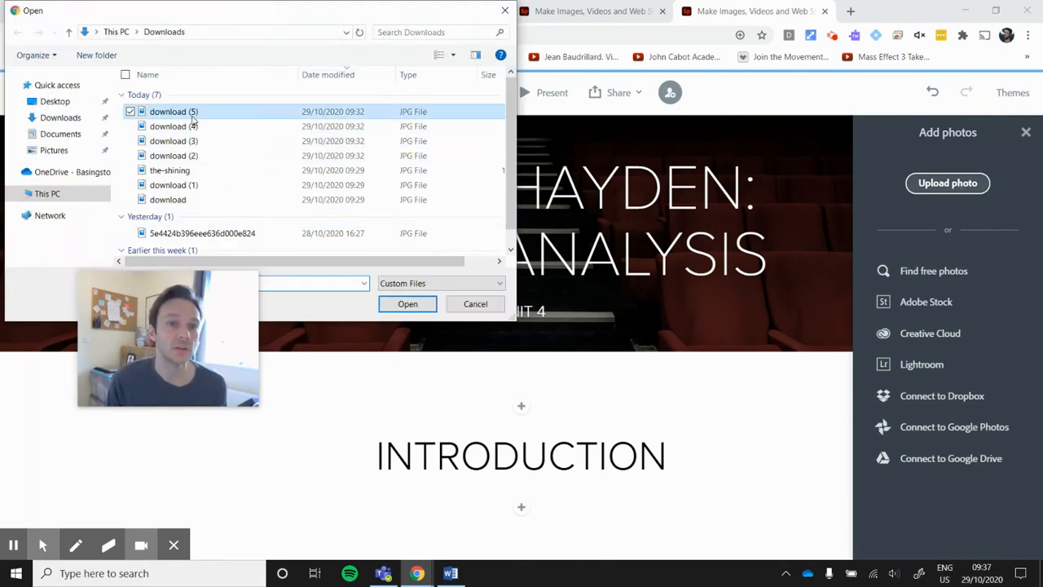
pyautogui.click(407, 303)
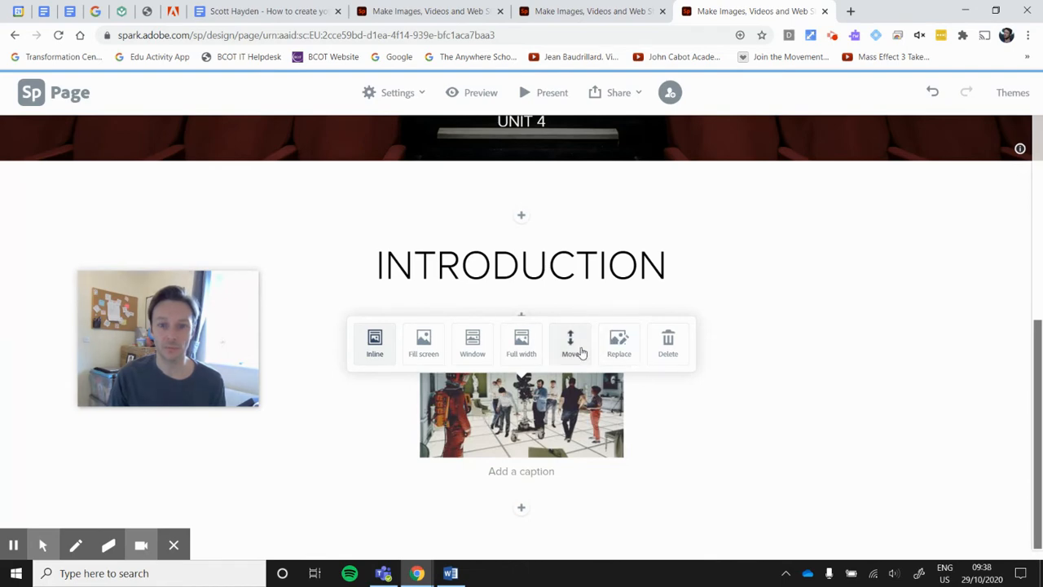
# Try the Full width and Window layouts on the uploaded photo and set it back to Inline
pyautogui.click(531, 349)
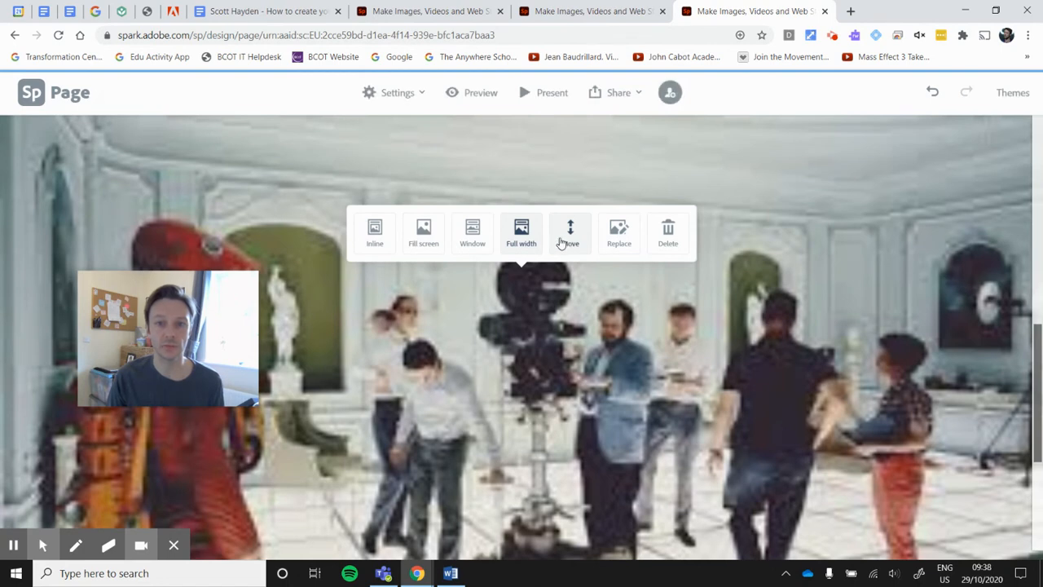
pyautogui.click(482, 235)
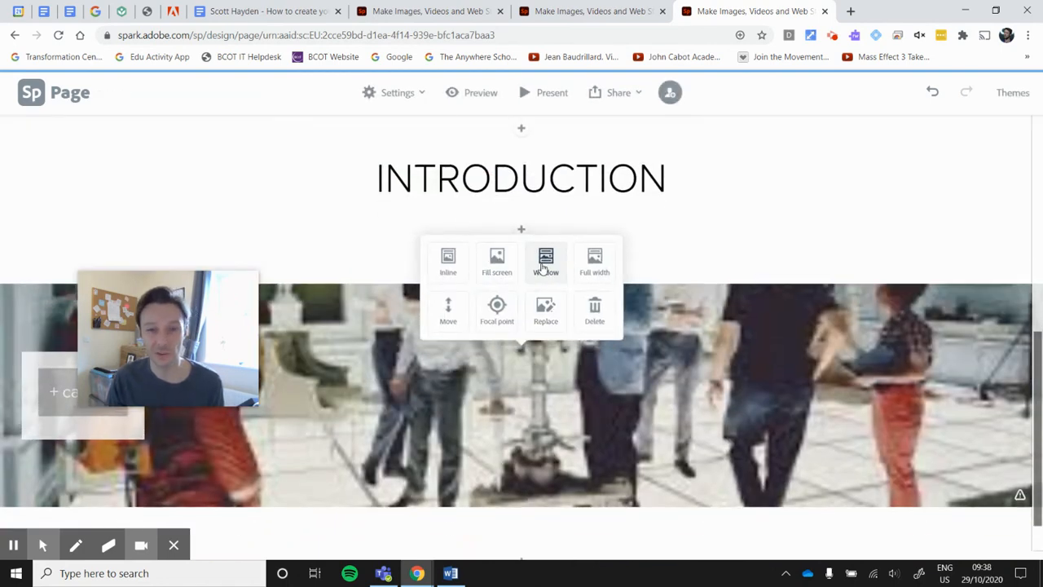
pyautogui.click(448, 263)
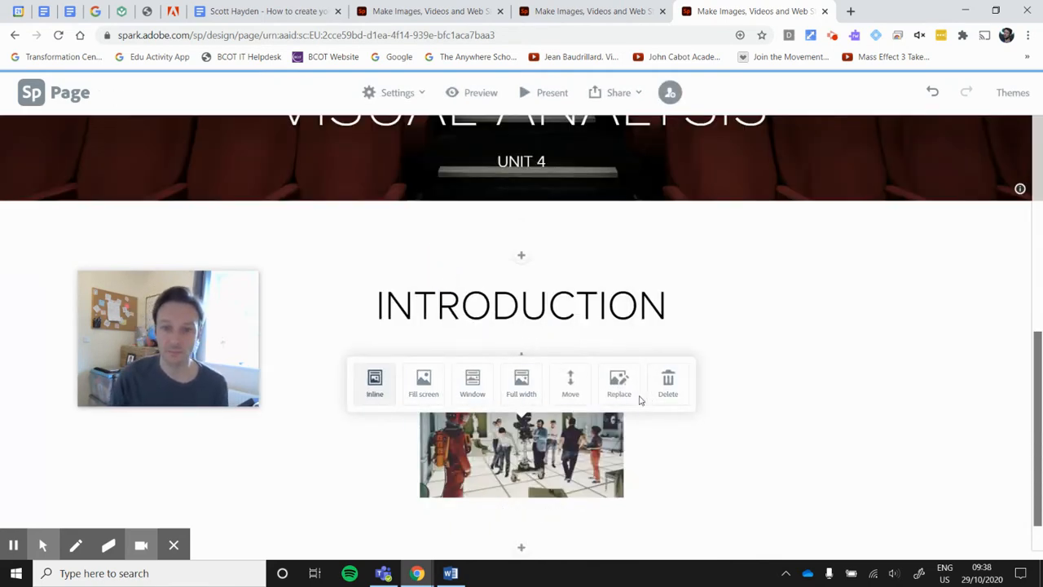
# Replace the inline photo under the heading with the uploaded file "download (4)"
pyautogui.click(619, 383)
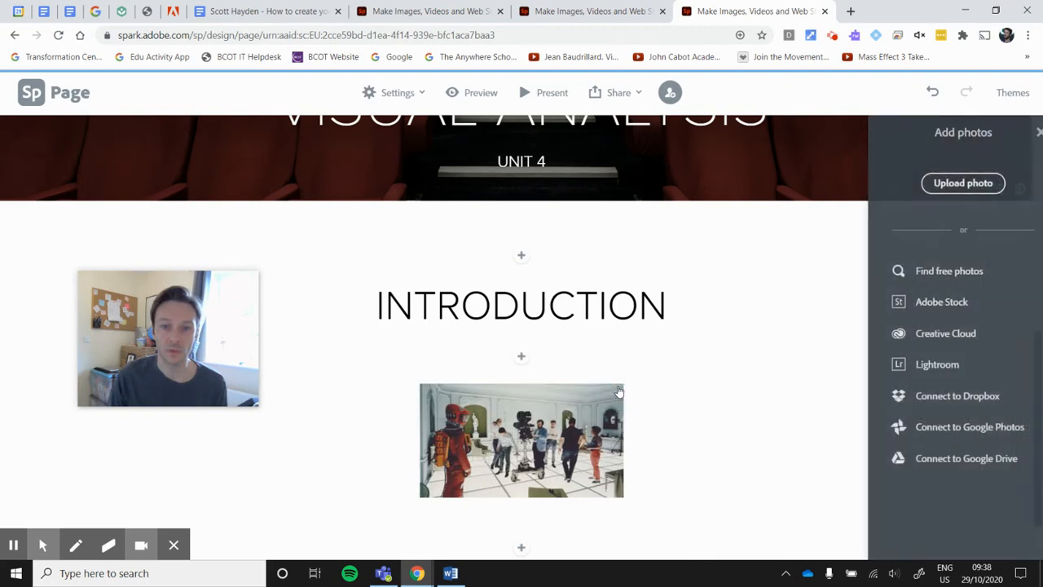
pyautogui.click(947, 184)
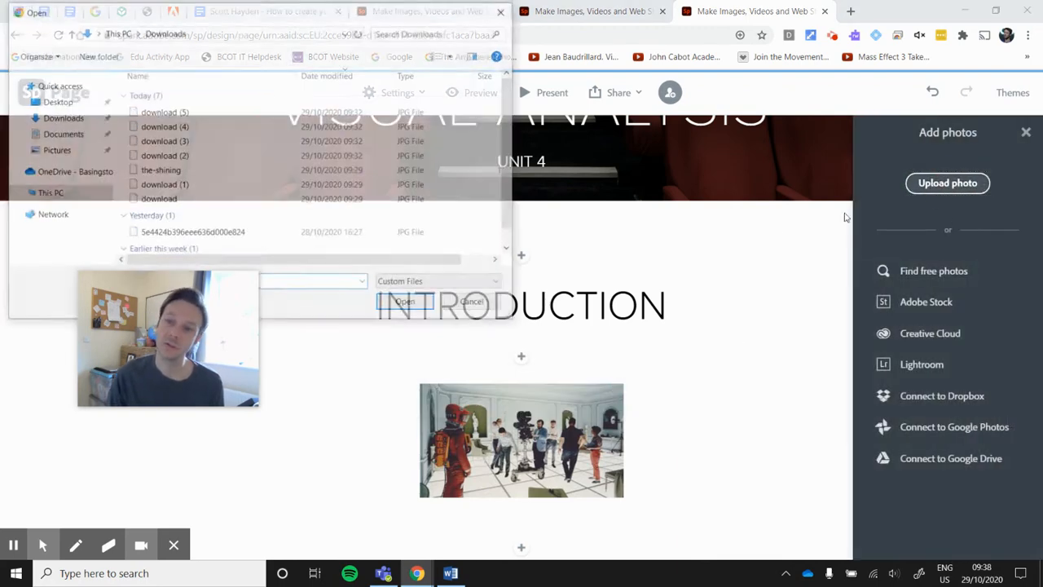
pyautogui.click(179, 127)
pyautogui.click(405, 307)
pyautogui.scroll(-1, 511, 391)
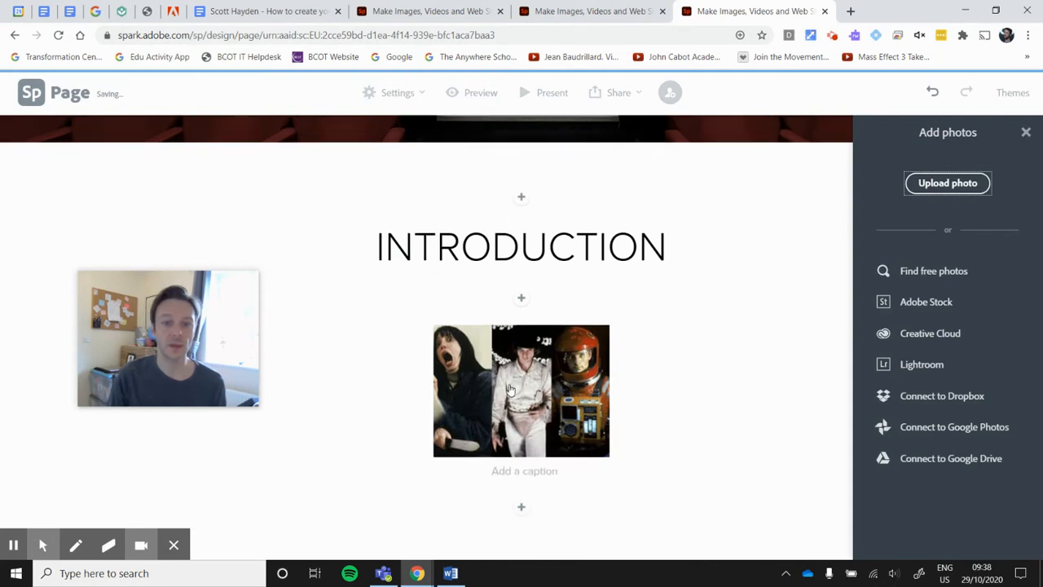
pyautogui.click(508, 473)
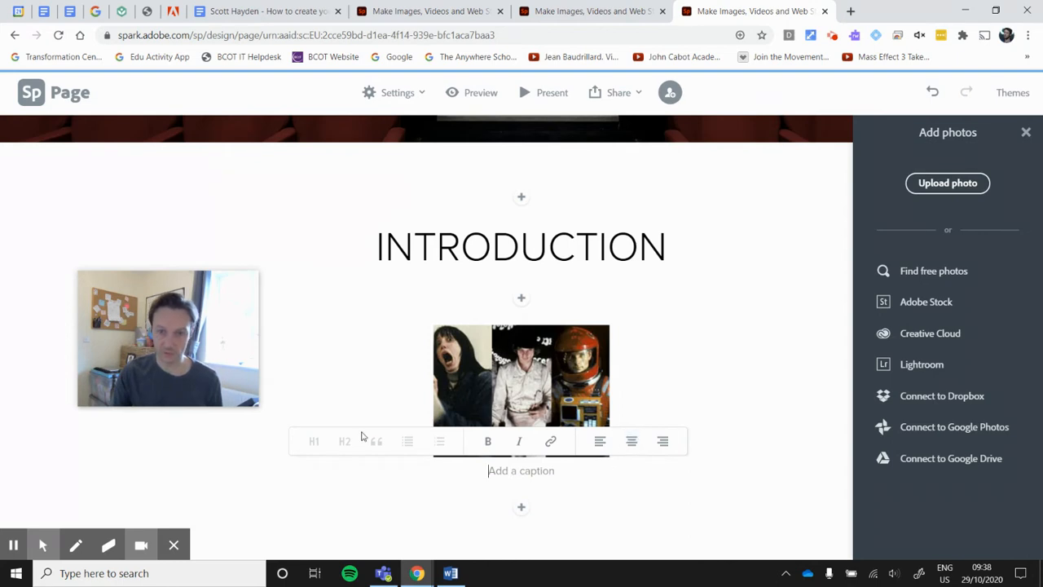
pyautogui.click(324, 414)
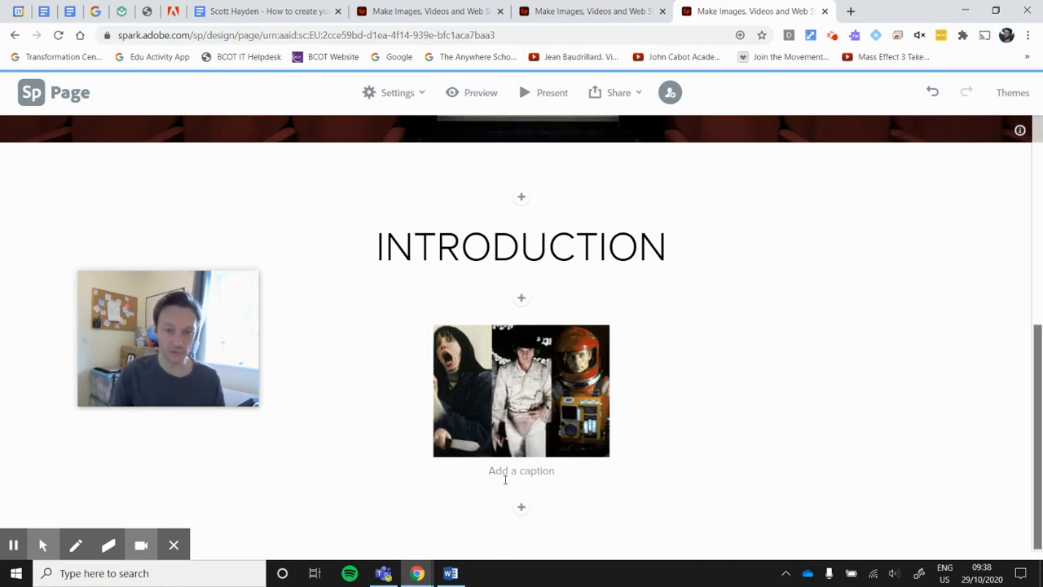
pyautogui.click(520, 511)
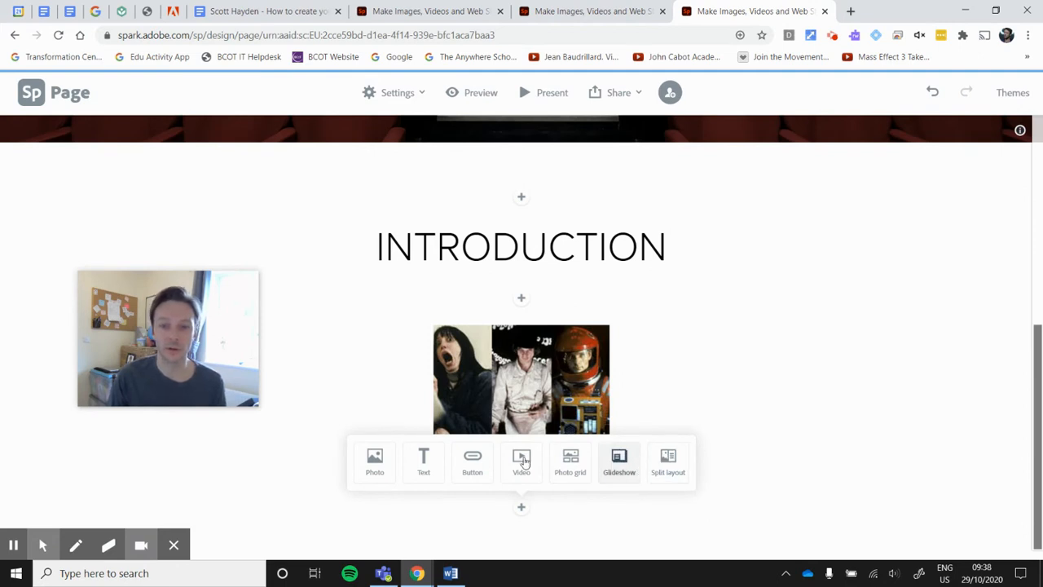
pyautogui.click(312, 387)
# Add a text block below the photo and fill it with three lines of random placeholder characters
pyautogui.click(522, 509)
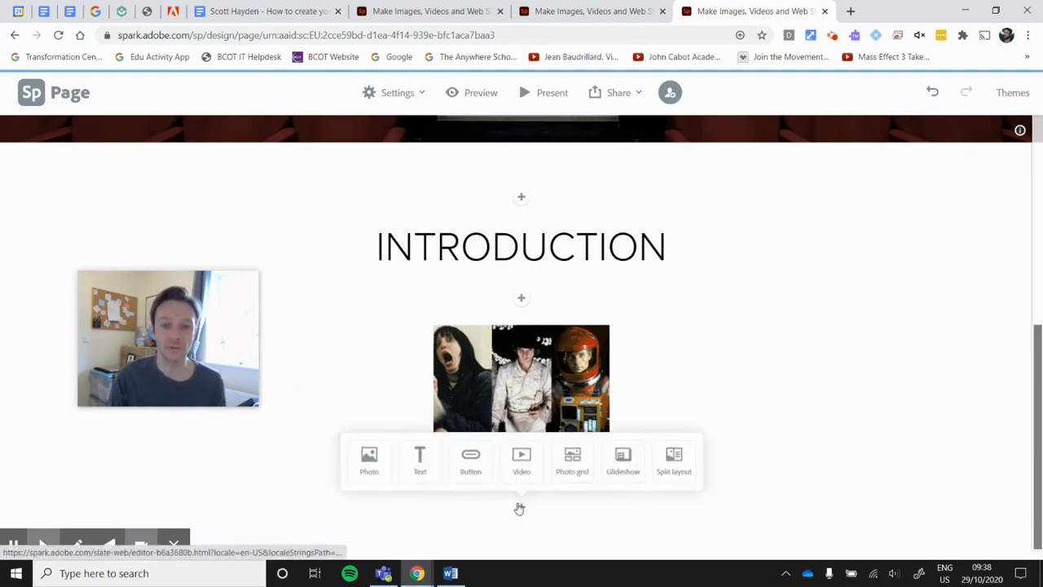
pyautogui.click(422, 460)
pyautogui.write('fevpfrewpqdkfkdj')
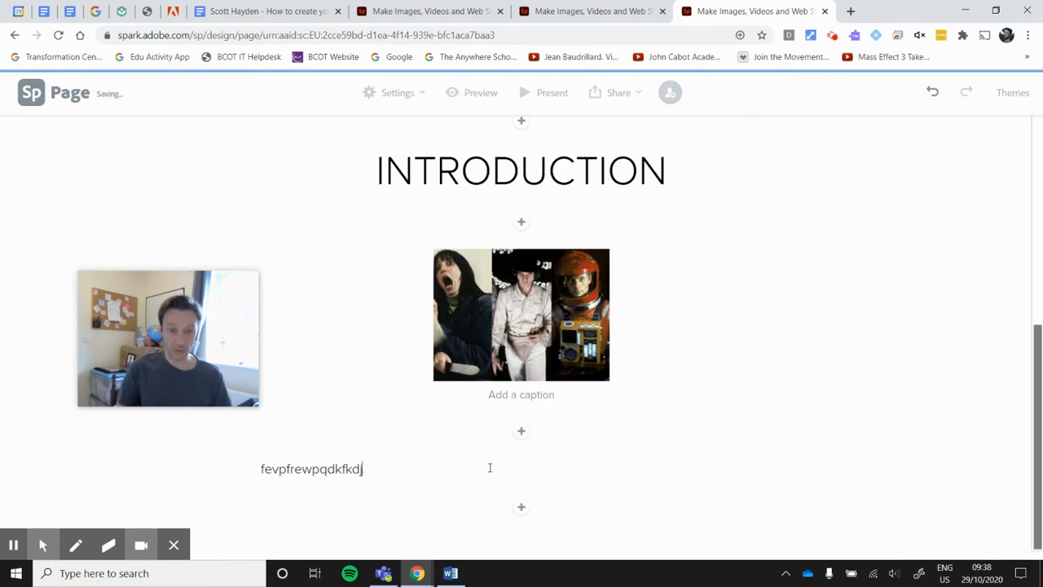
pyautogui.write('bkvfdlwscdmnjdksl;xkhsjdnlq;knjbxA;MNLSABHCXSAKNJBASKLmdns bckxna')
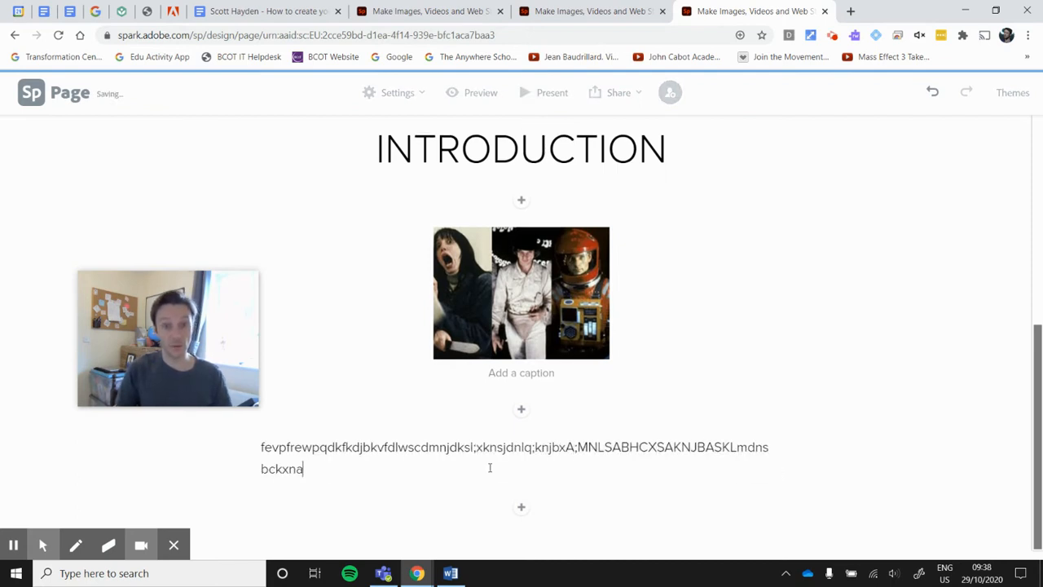
pyautogui.write('XSJK;SANJKXKSA;DKLJSHAKDJ;kasjhksdnmwxcnxuwqoip;kvjfndnmsdncoijekfjeniopfvdenjkvmdjfnopdjnpoidjnfnkjiopjijnh hkiuhg')
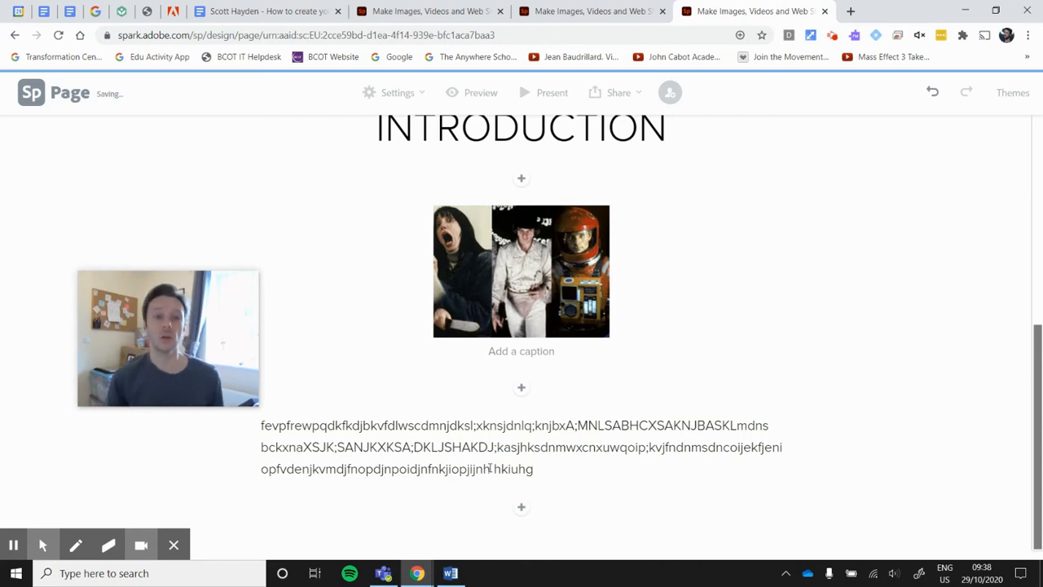
# Start an embedded video block below the placeholder text and search Google for "the shining trailer" in a new tab
pyautogui.click(521, 507)
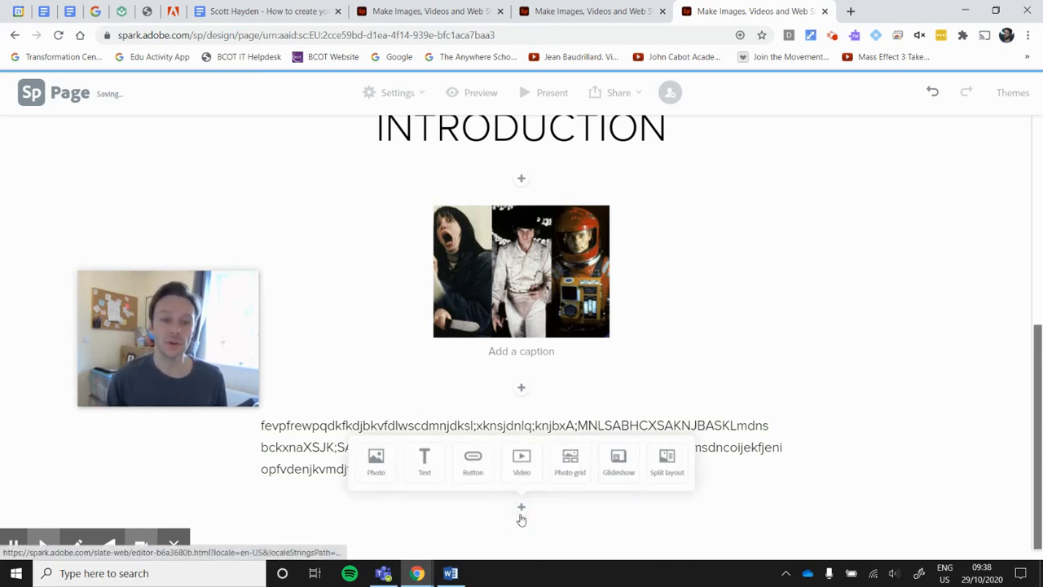
pyautogui.click(521, 457)
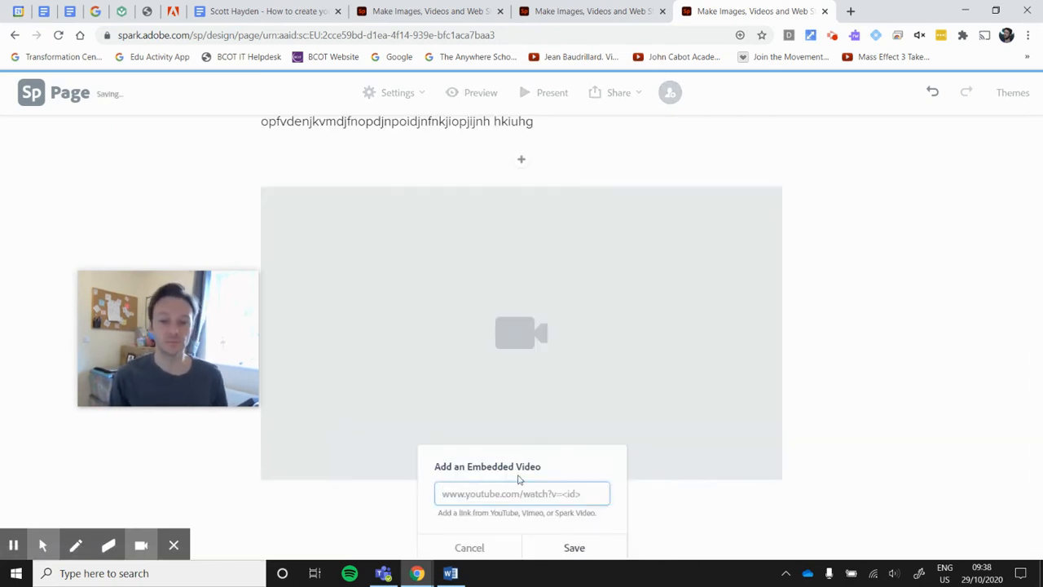
pyautogui.click(851, 11)
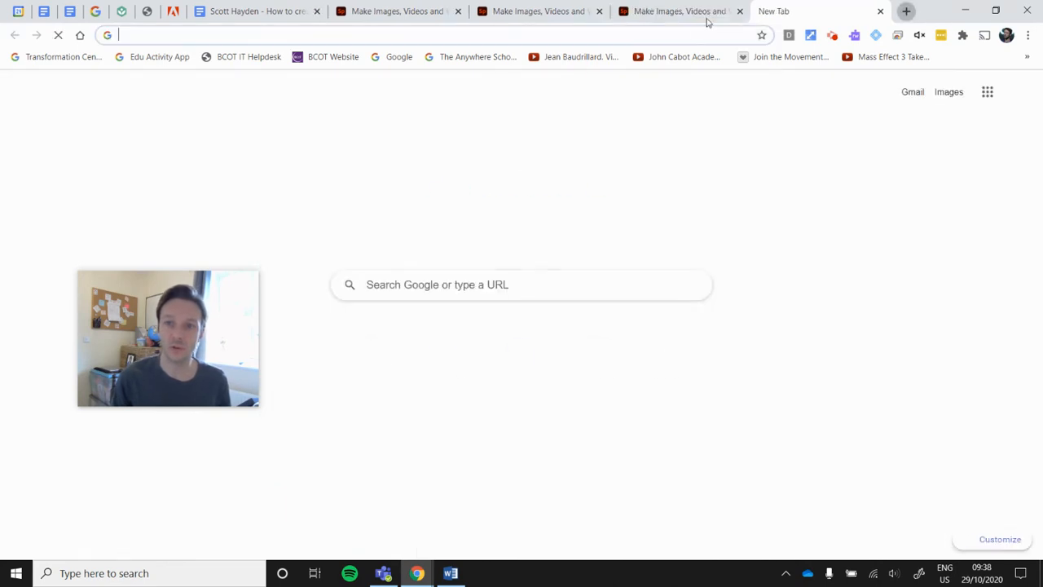
pyautogui.click(694, 33)
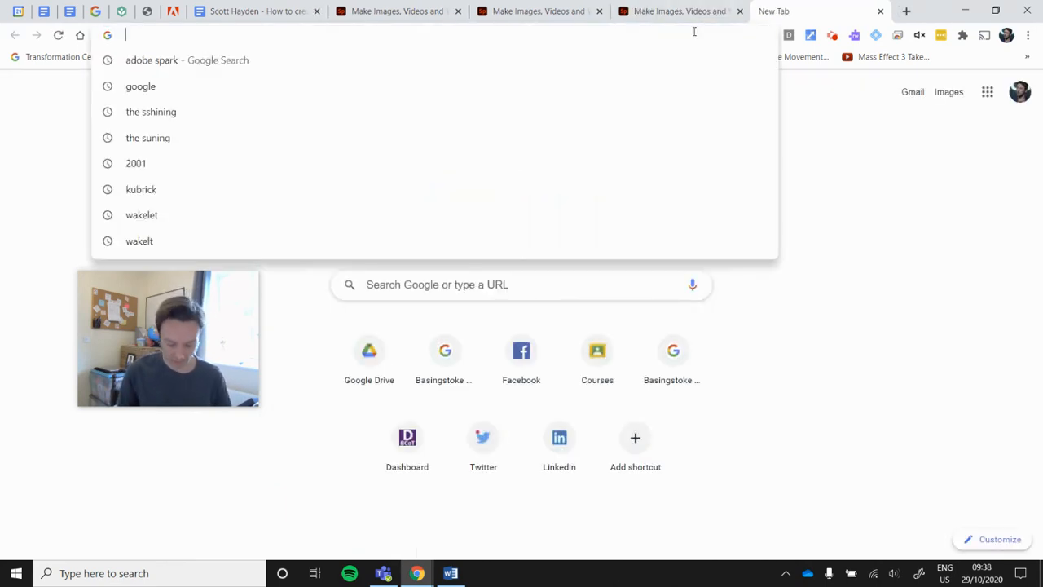
pyautogui.write('the shining')
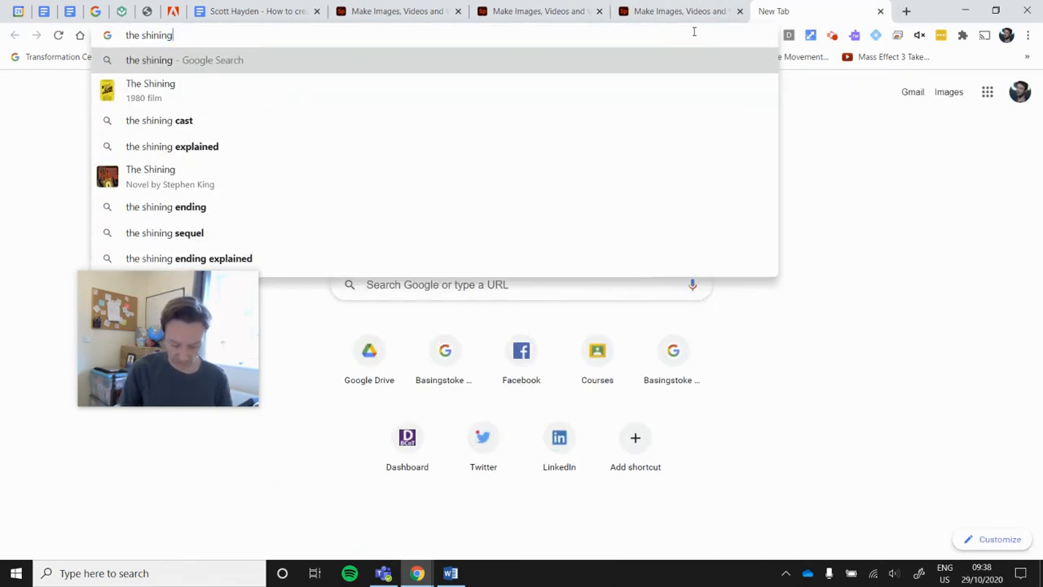
pyautogui.write(' trailer')
pyautogui.press('Return')
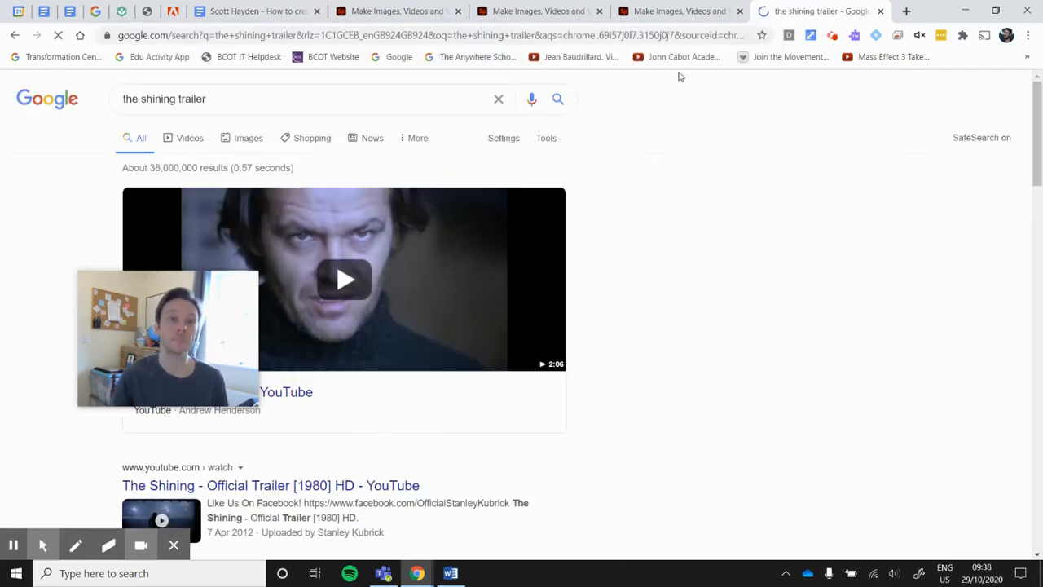
# Open the first trailer result on YouTube and copy the video's web address
pyautogui.click(277, 395)
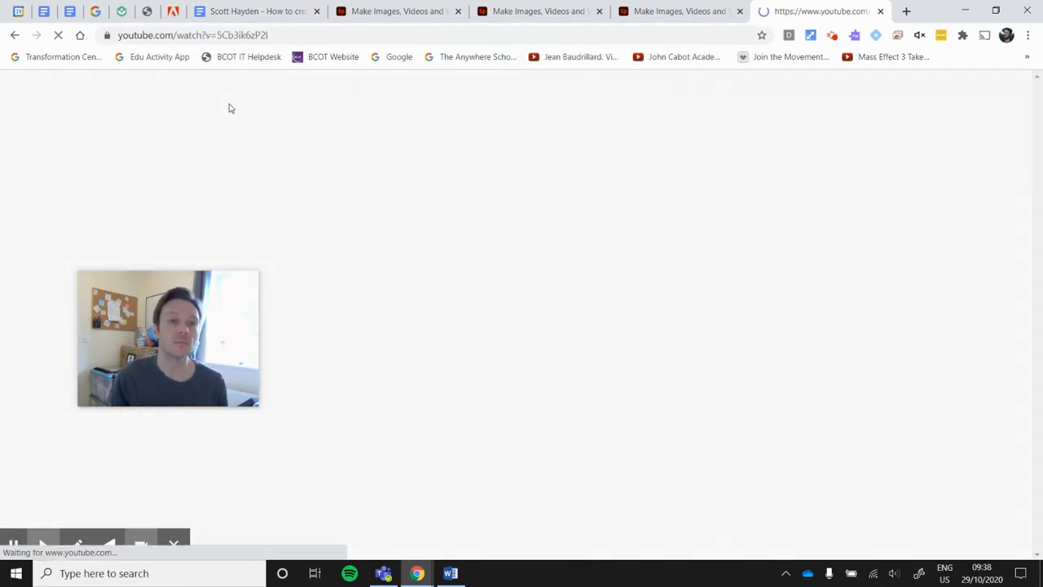
pyautogui.click(200, 35)
pyautogui.rightClick(203, 38)
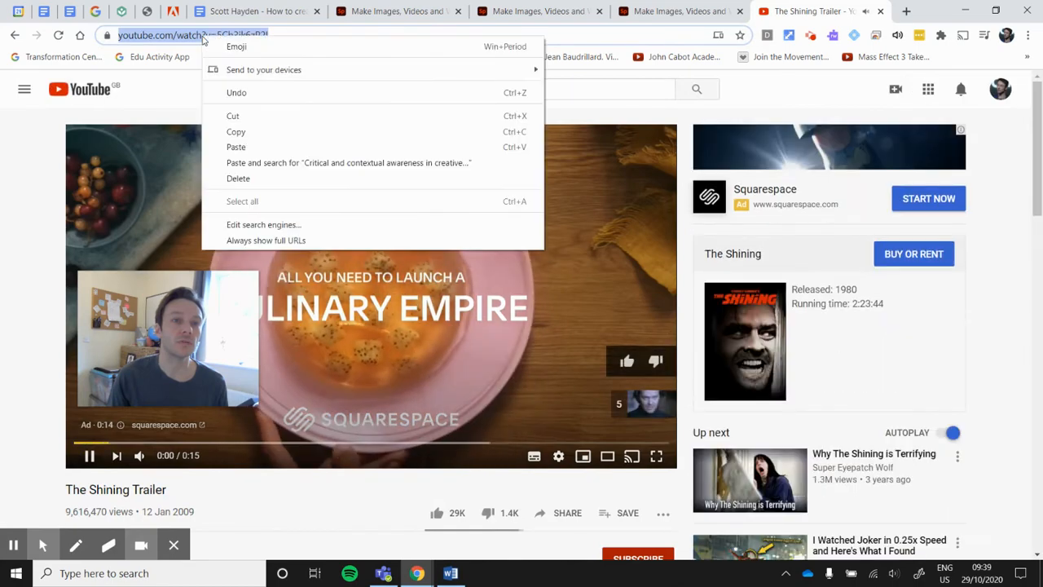
pyautogui.click(236, 132)
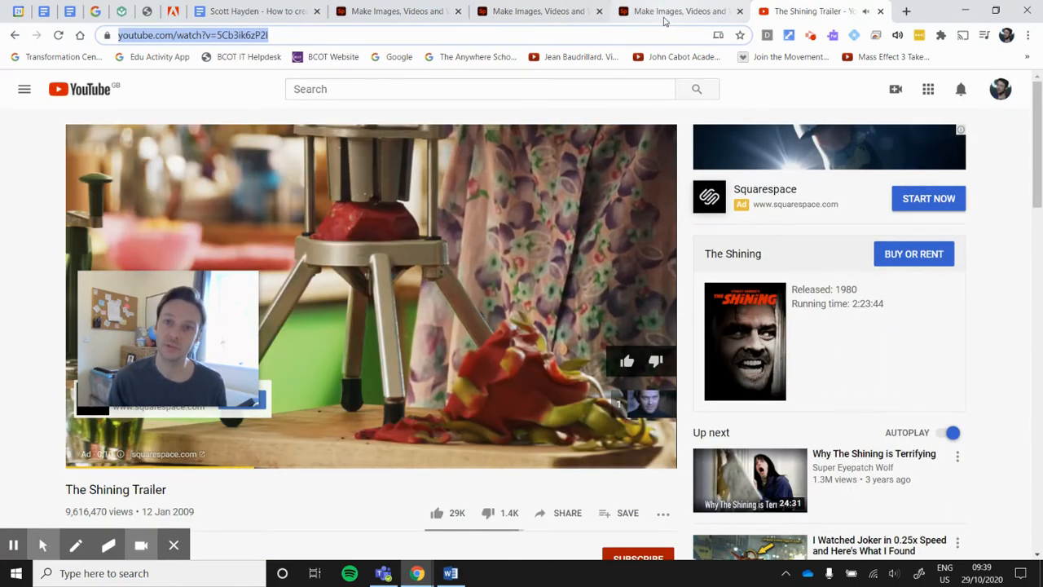
# Embed the copied YouTube link in the Adobe Spark page's video block and close the YouTube tab
pyautogui.click(649, 13)
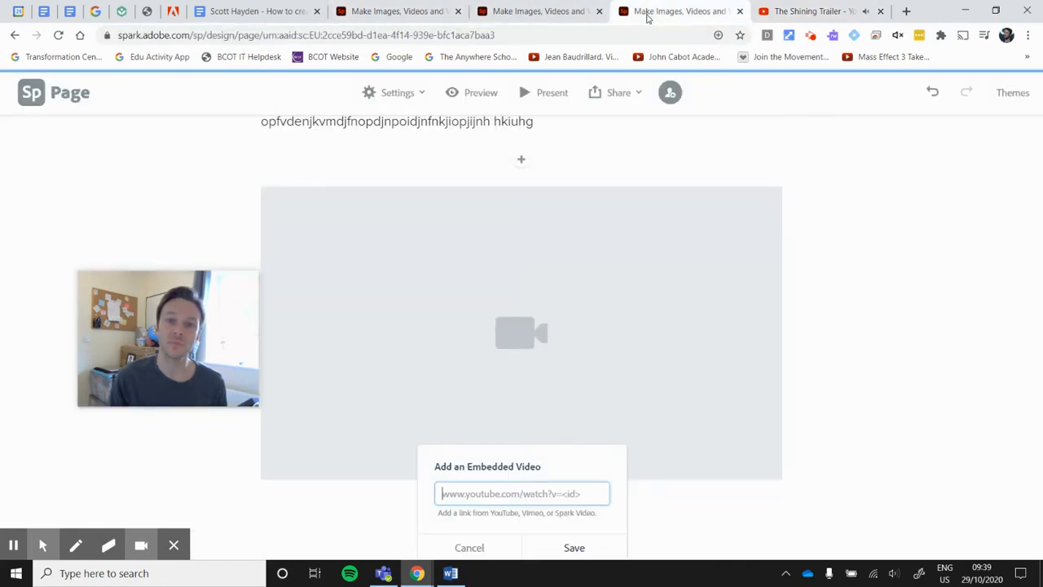
pyautogui.rightClick(492, 501)
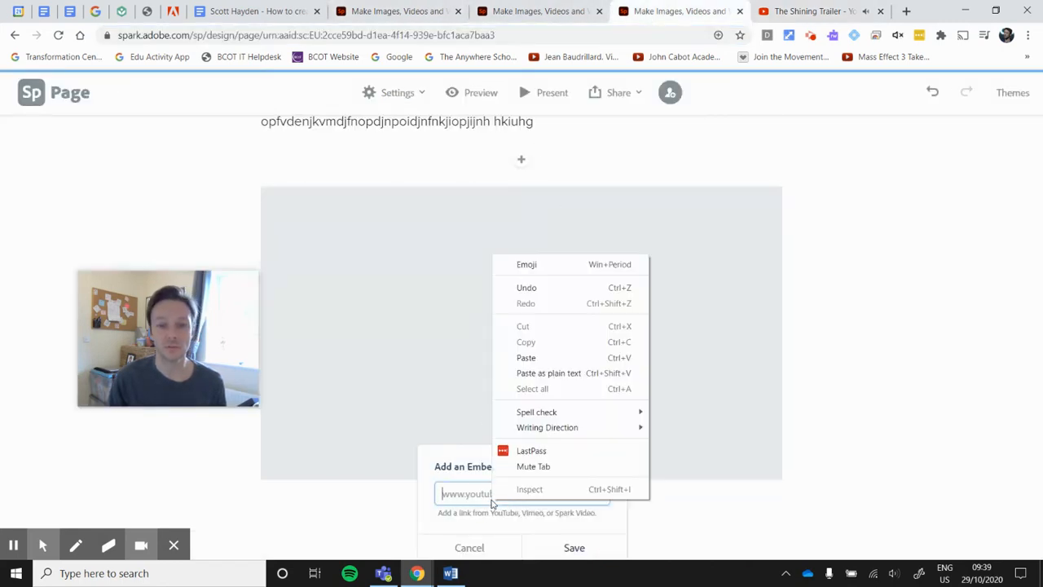
pyautogui.click(518, 357)
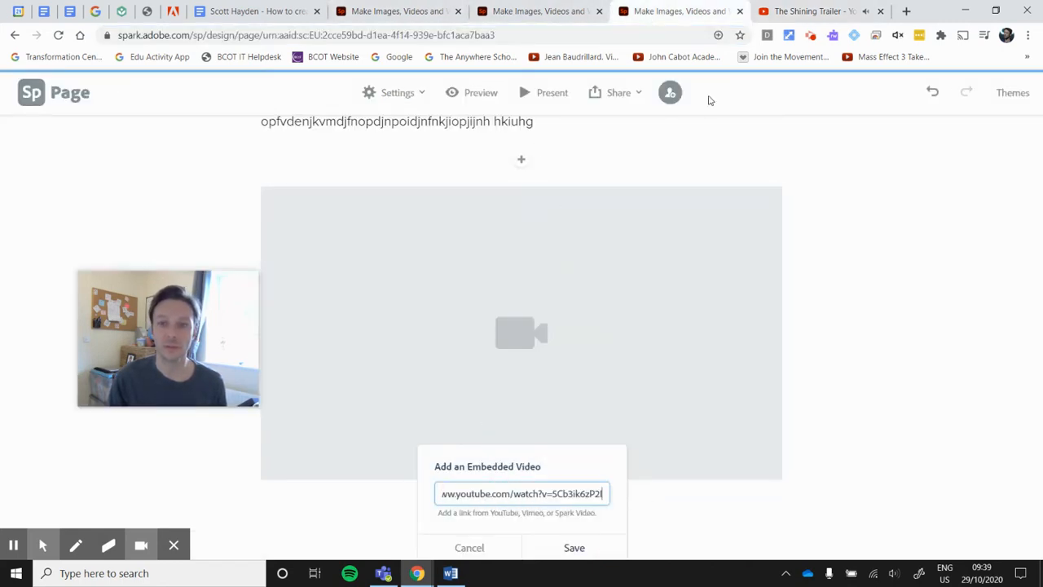
pyautogui.click(880, 12)
pyautogui.click(586, 554)
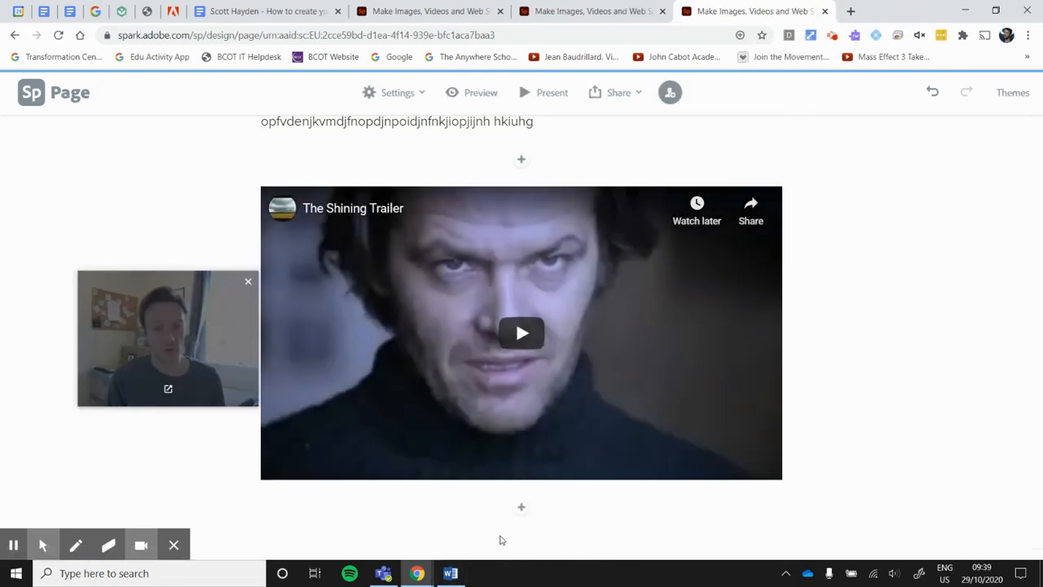
# Add a text block below the embedded video and fill it with five lines of random placeholder characters
pyautogui.click(522, 507)
pyautogui.click(424, 468)
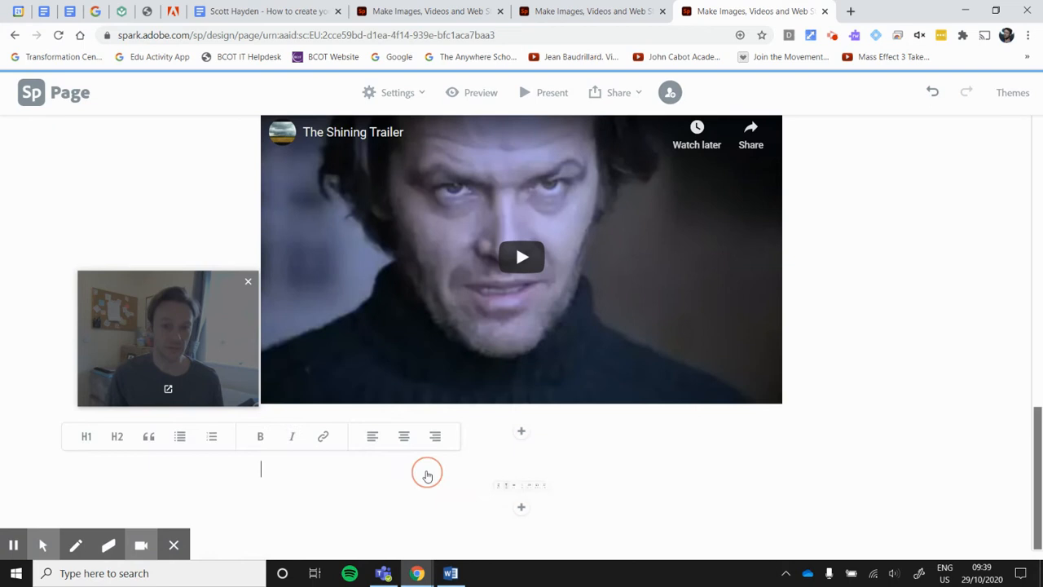
pyautogui.write('dkjno')
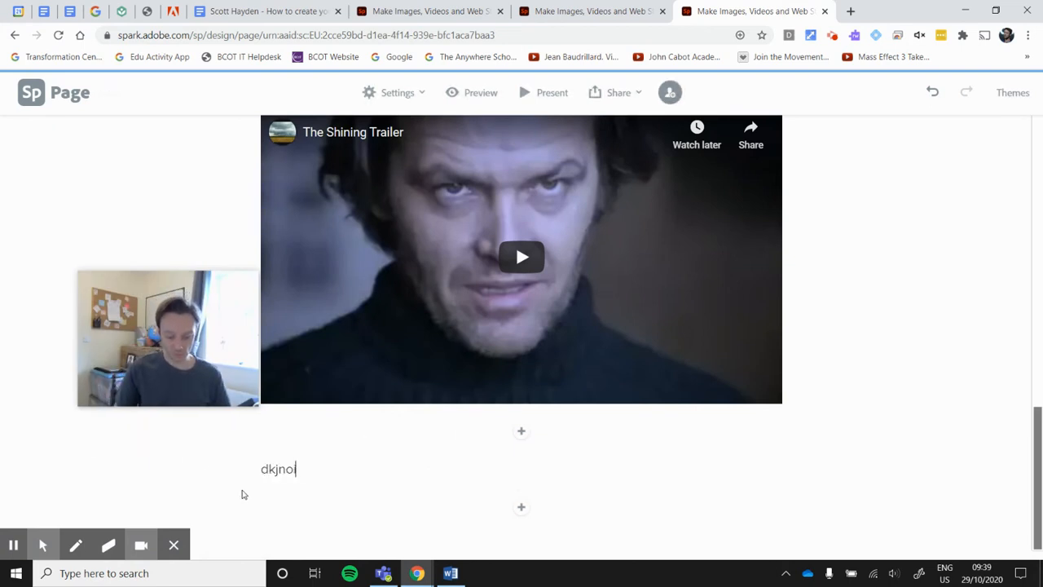
pyautogui.write('idpkdjhbwkncs\\lmNJBHsackk;mndjb akjnlm/janxmckdnhakjnmk:LSfdsjqkoDMNHJDXMKCDNJABXNSAMNKJSBADL;Snzjaxma;NKJBlnxm;sKNLBDSKAqsjduikaosaxjass;ok')
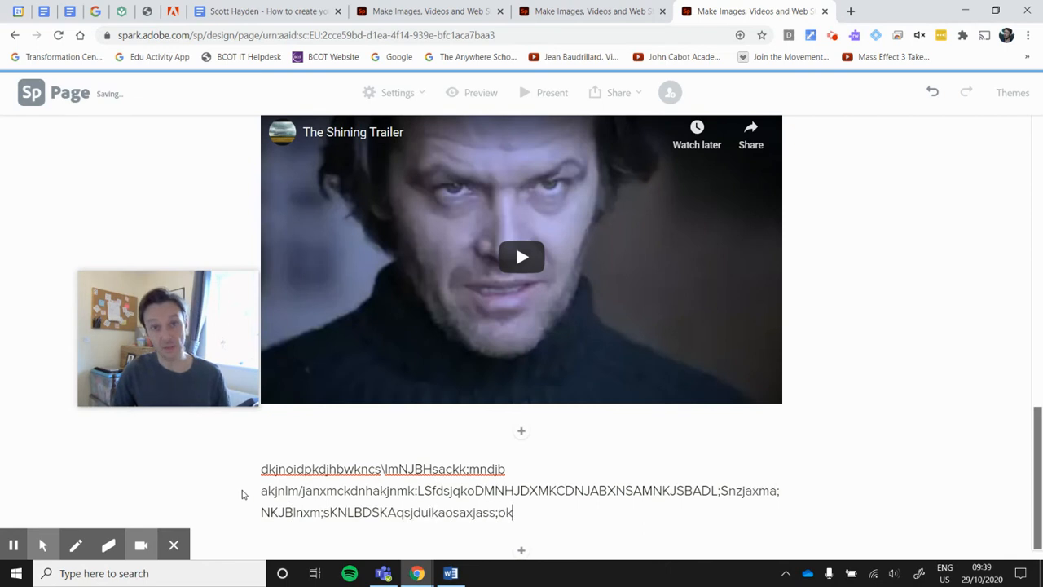
pyautogui.write('QIKODC;MSNJDBKHSJKF;J')
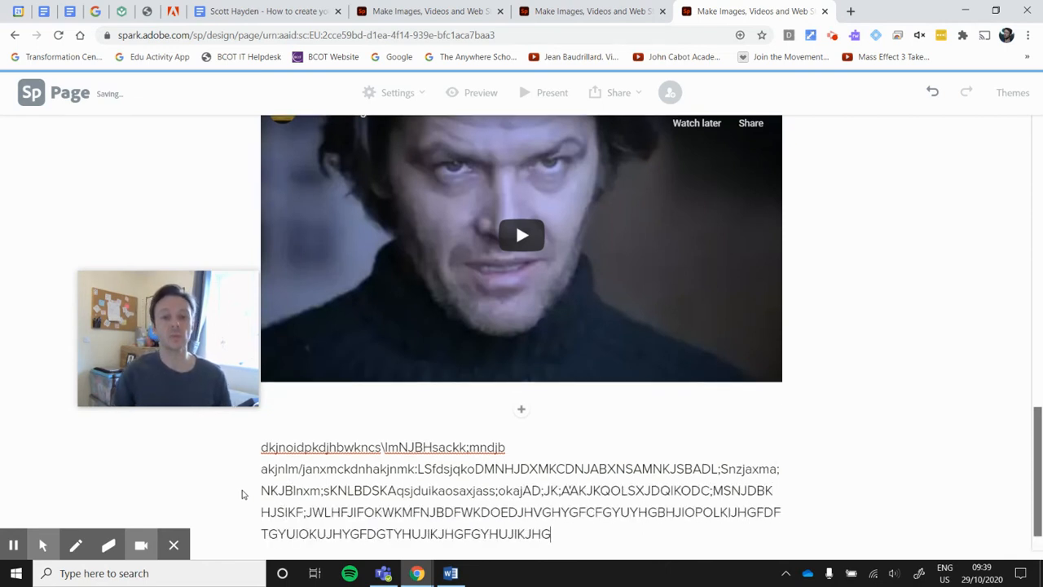
# Upload the photos "download (3)", "download (2)" and "the-shining" from the Downloads folder below the new text block
pyautogui.scroll(-1, 401, 462)
pyautogui.click(521, 531)
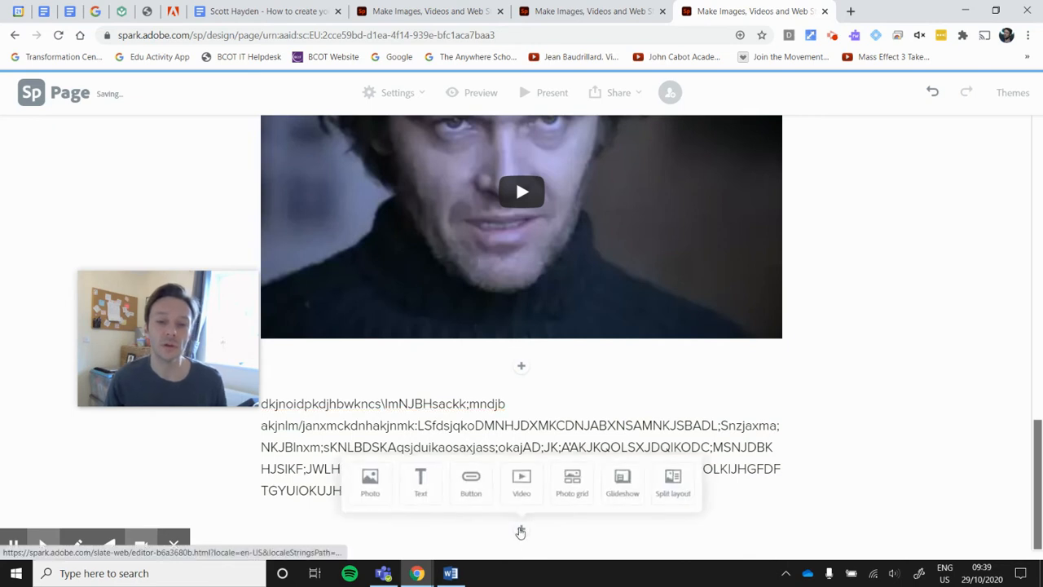
pyautogui.click(376, 493)
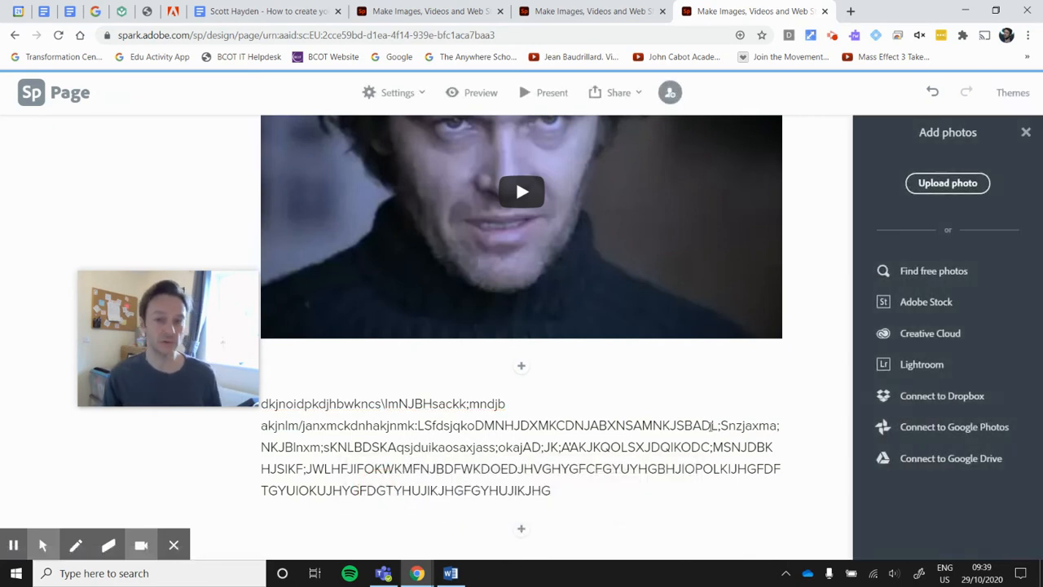
pyautogui.click(961, 189)
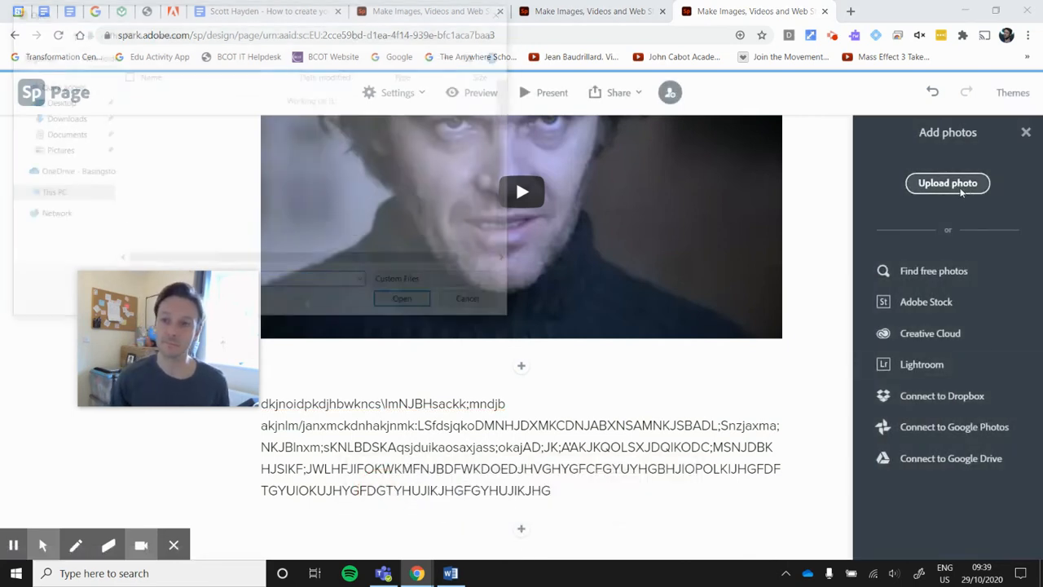
pyautogui.click(188, 142)
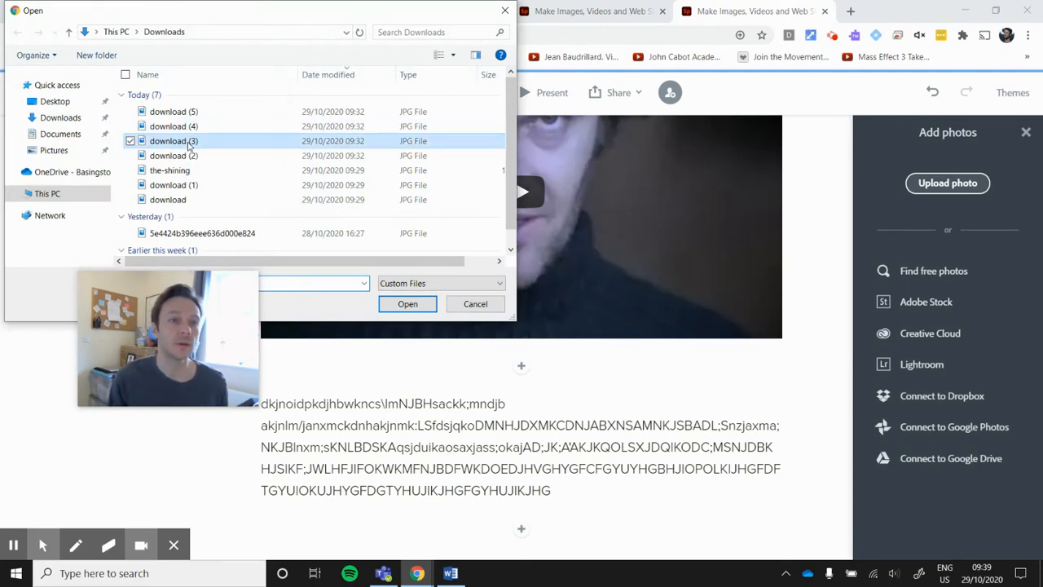
pyautogui.keyDown('ctrl'); pyautogui.click(190, 155); pyautogui.keyUp('ctrl')
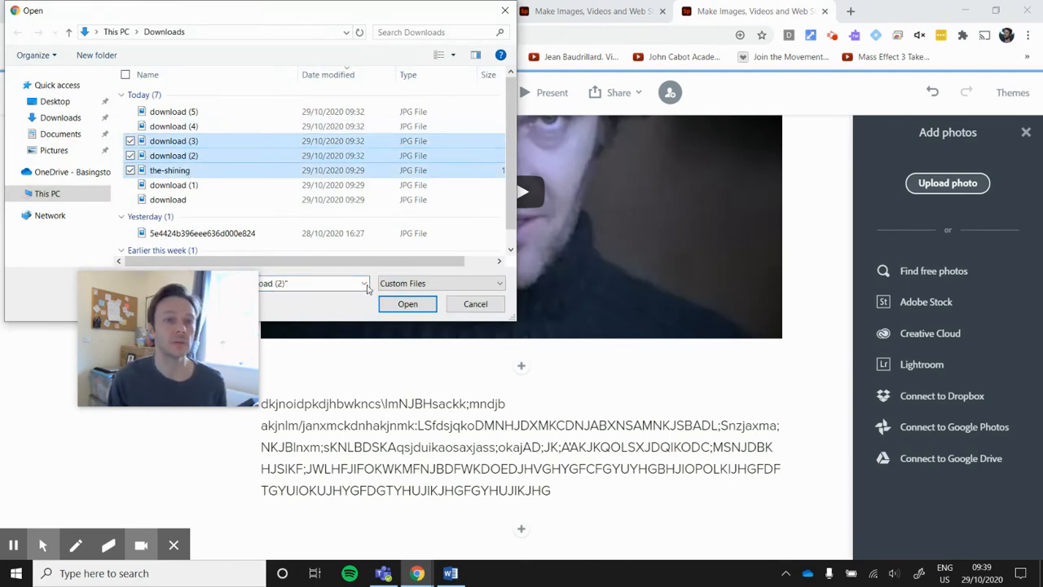
pyautogui.click(405, 304)
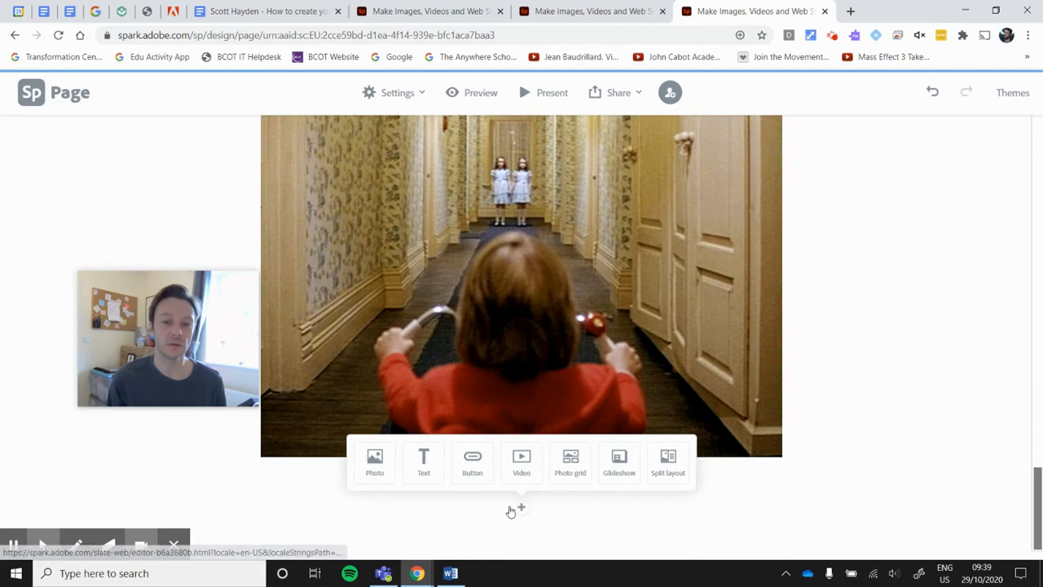
# Add a glideshow below the photos with three free "film" photos: tangled film strips, a camera with a monitor, and a camera in pink light
pyautogui.click(522, 509)
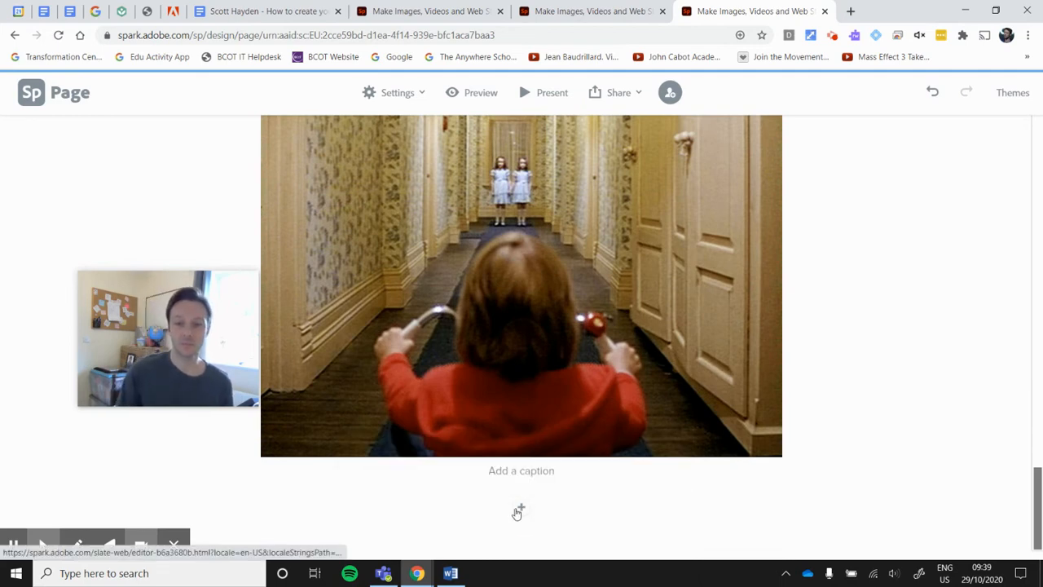
pyautogui.click(522, 510)
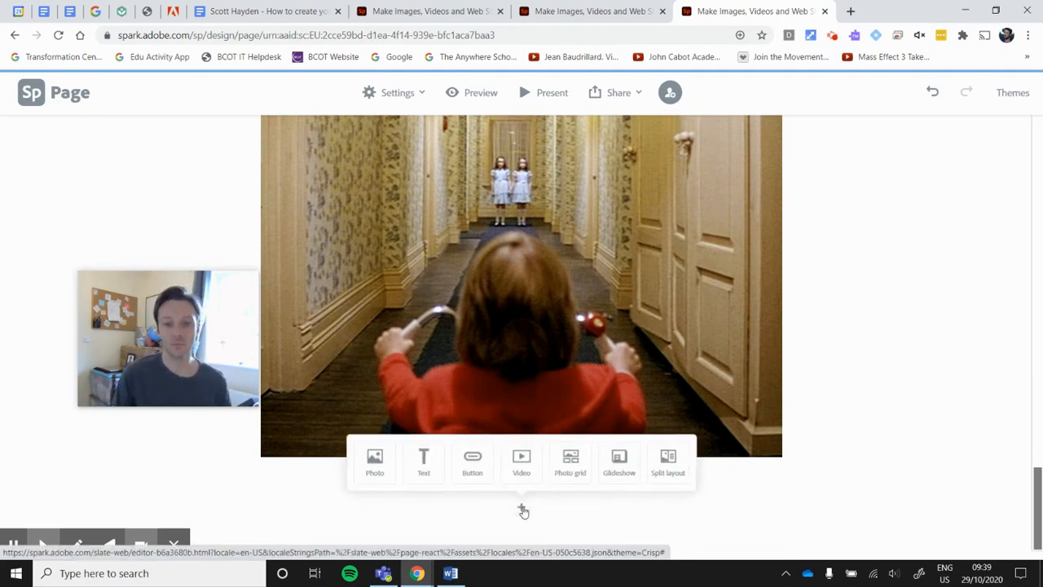
pyautogui.click(617, 464)
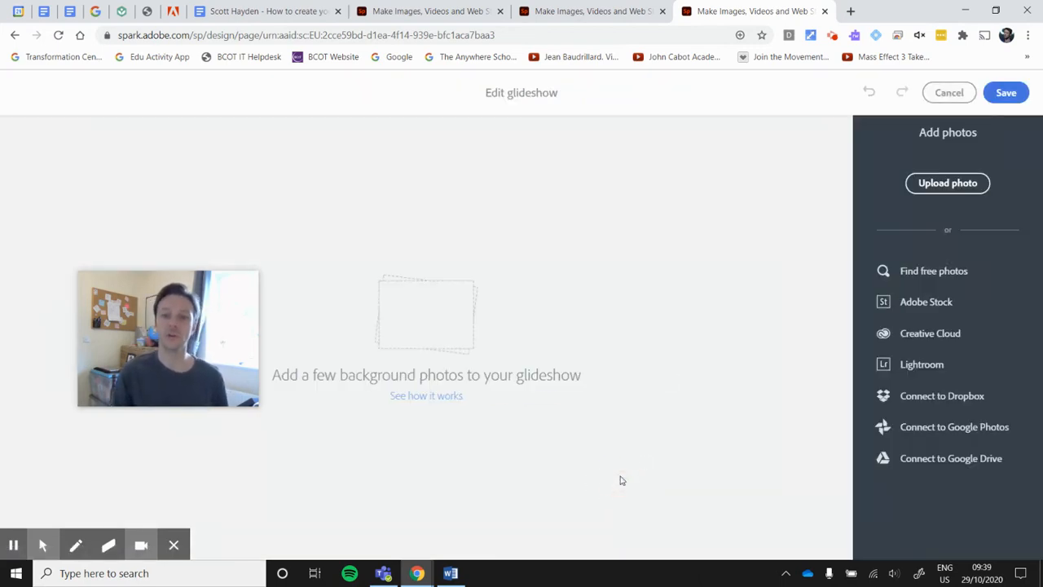
pyautogui.click(940, 272)
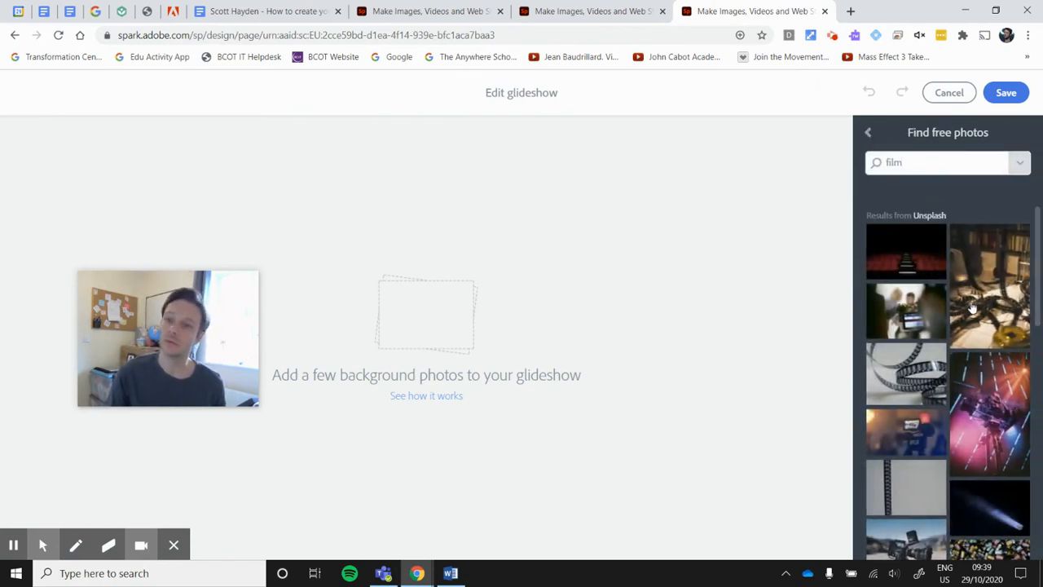
pyautogui.click(973, 308)
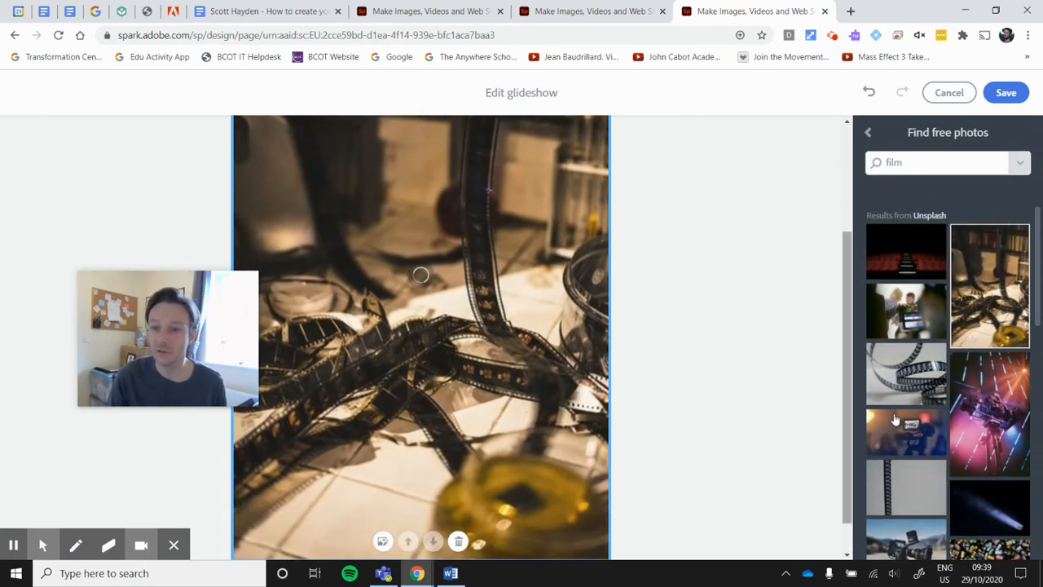
pyautogui.click(930, 440)
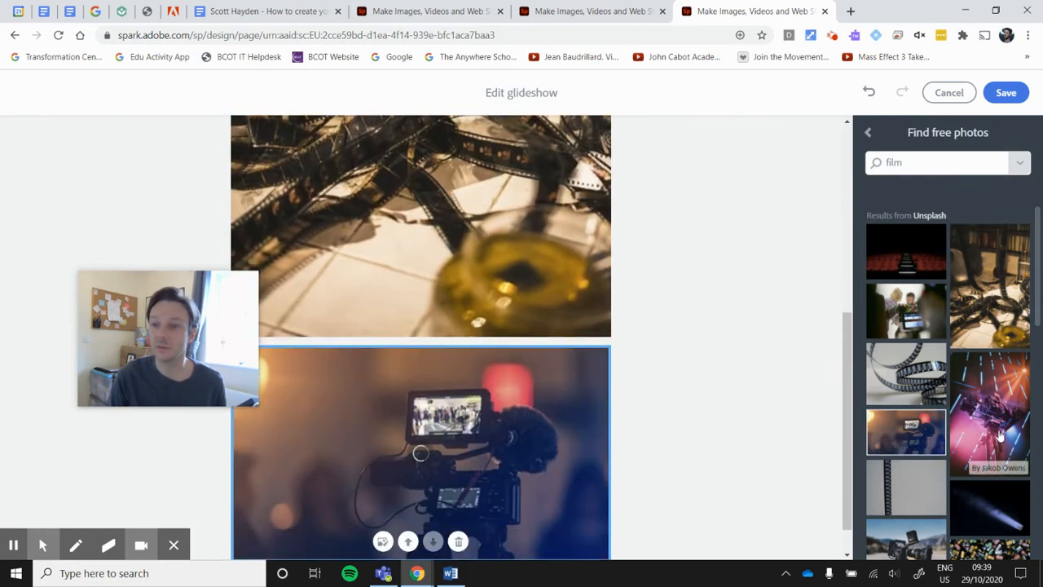
pyautogui.click(1001, 438)
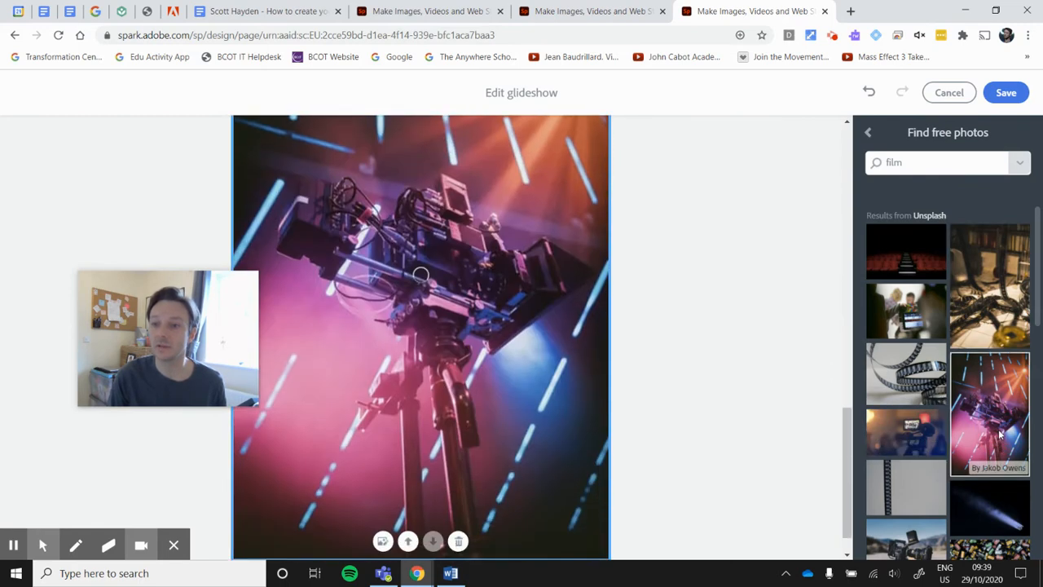
pyautogui.click(1007, 93)
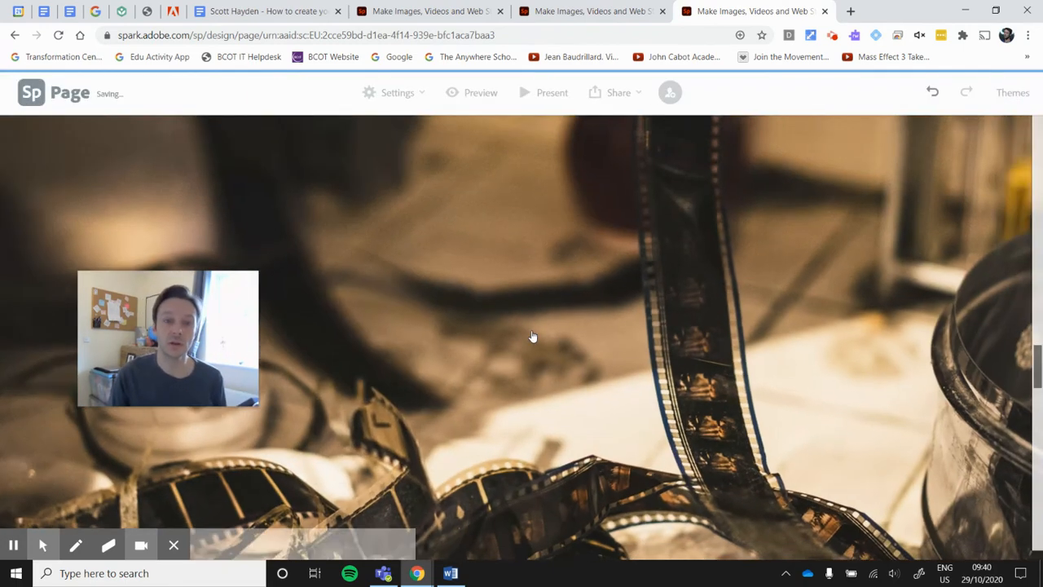
# Add a text block over the glideshow's film strip photo and fill it with three lines of random placeholder characters
pyautogui.scroll(15, 532, 336)
pyautogui.scroll(-18, 532, 336)
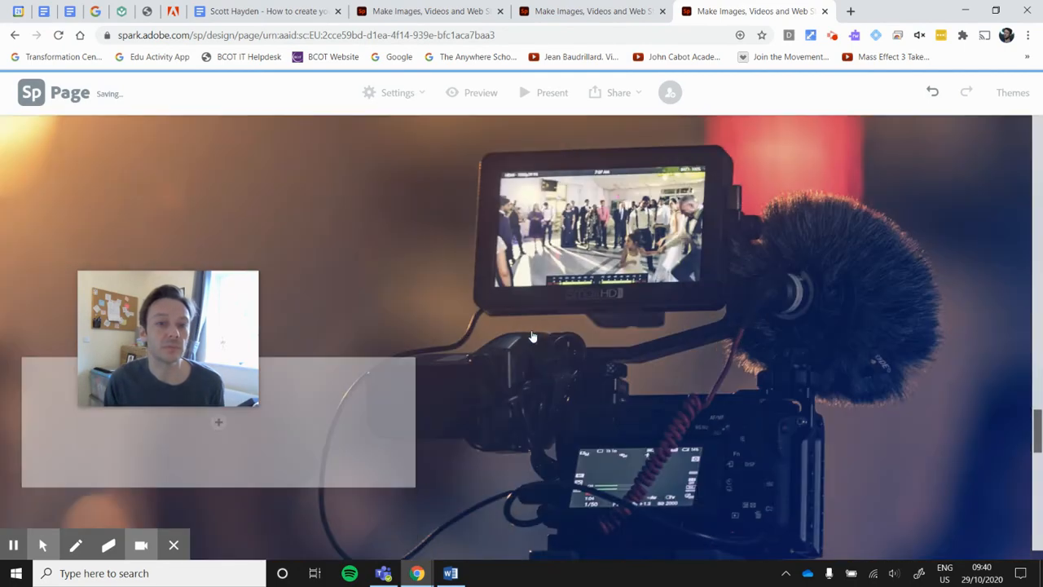
pyautogui.moveTo(98, 341); pyautogui.dragTo(850, 407)
pyautogui.scroll(-5, 426, 399)
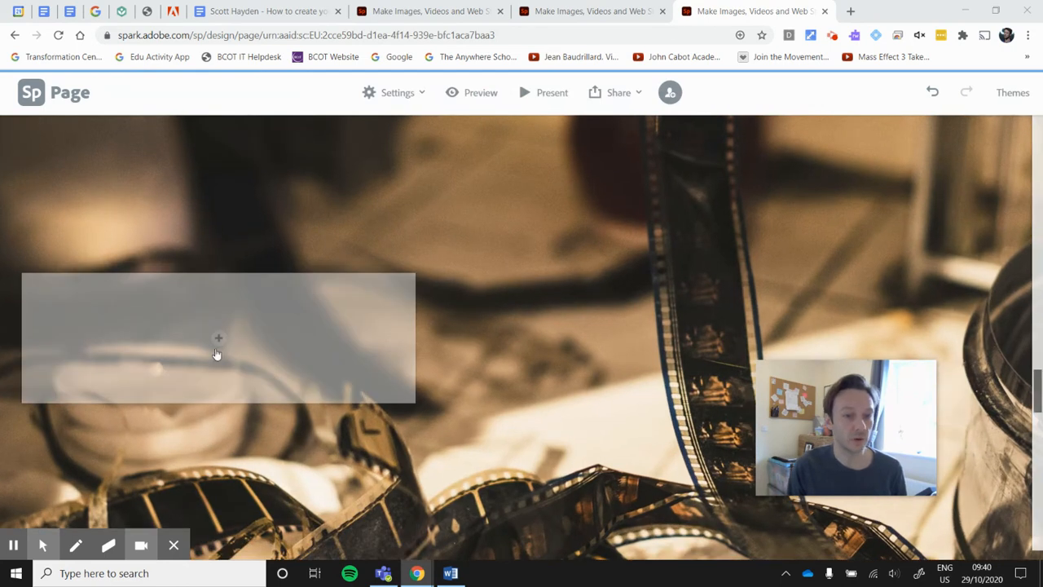
pyautogui.click(217, 349)
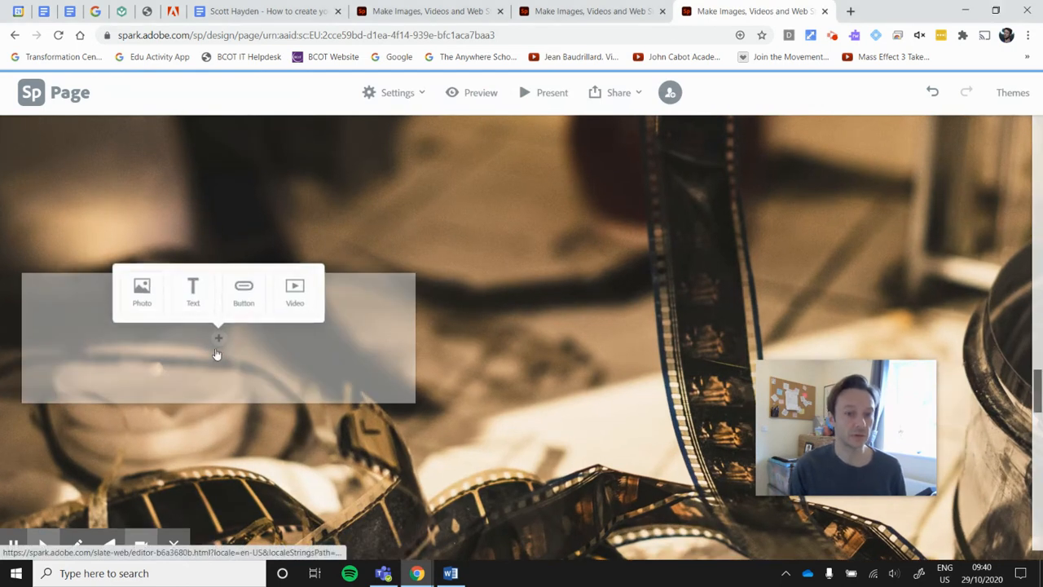
pyautogui.click(194, 303)
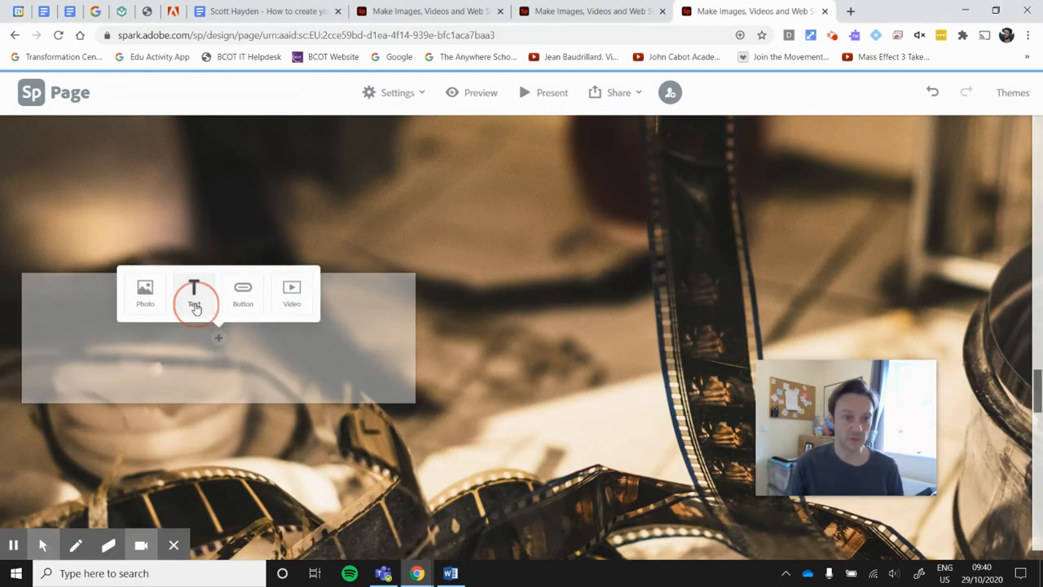
pyautogui.write('EVFEWQSDK;DMJBHSKJLMNJDHJNLSM;QAMKNJH')
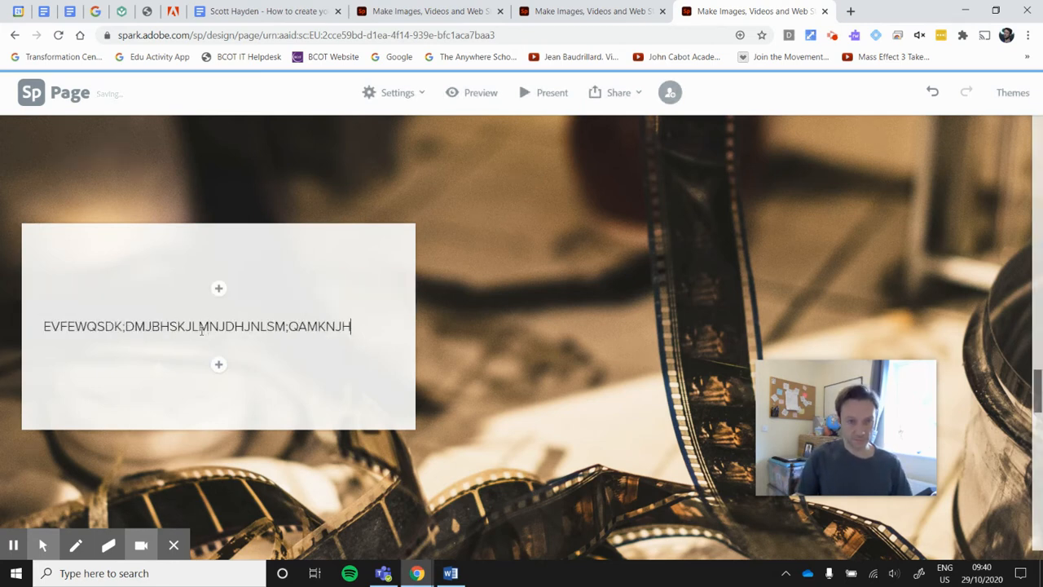
pyautogui.write('NLMASJBHZM.KAN,JBZHVajnk.mxnbmvaMJNZ. NXB VHXBKCJ LK;ACSjdlhkgvujisqko;cjdhdagadu;SOXJAHDGJKVXD')
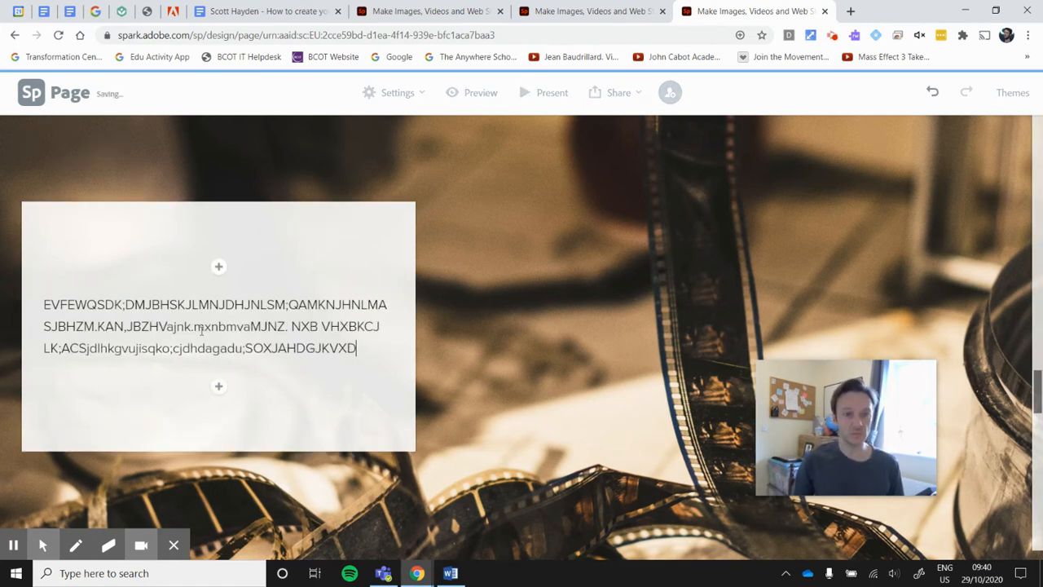
# Add a second text block below the first one in the glideshow panel and fill it with random placeholder capitals
pyautogui.click(219, 386)
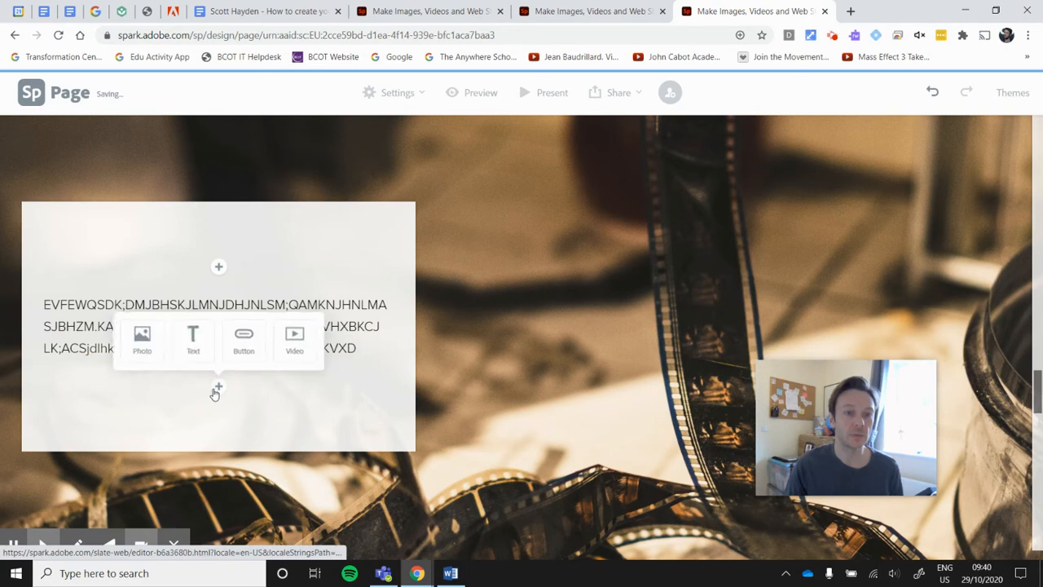
pyautogui.click(194, 342)
pyautogui.write('SDSFDWODPOKWEIDHIFUOJPIDHGYW')
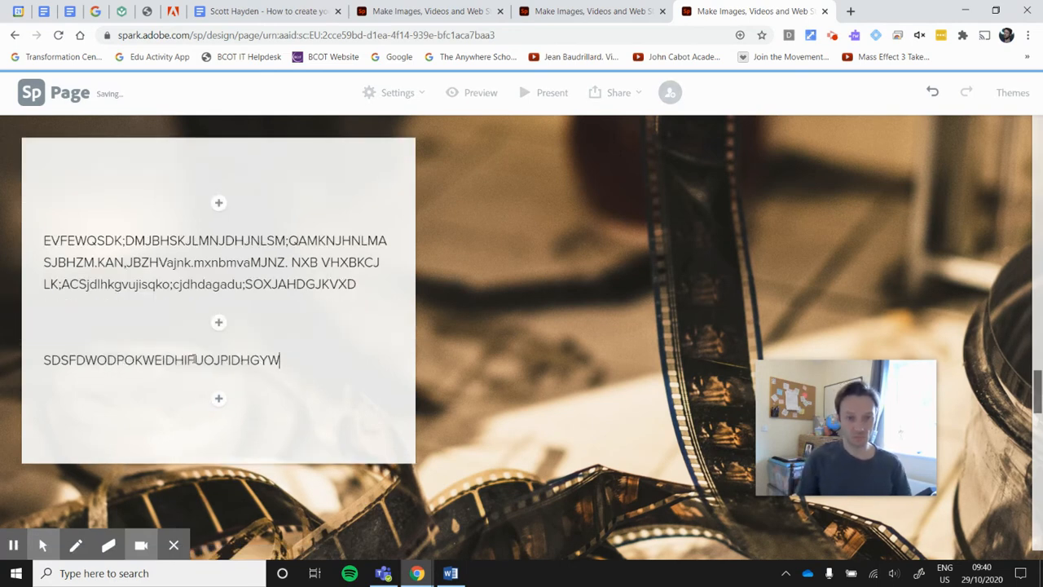
pyautogui.write('IOJKHKQGCUJOIQKLDGHDSJYHQIKHDKGSYQHI;DKJNQGJYHUJIK;MLNBHVGJYUJILK;MJLNHBVGCFDYTGUIHOJKLHG')
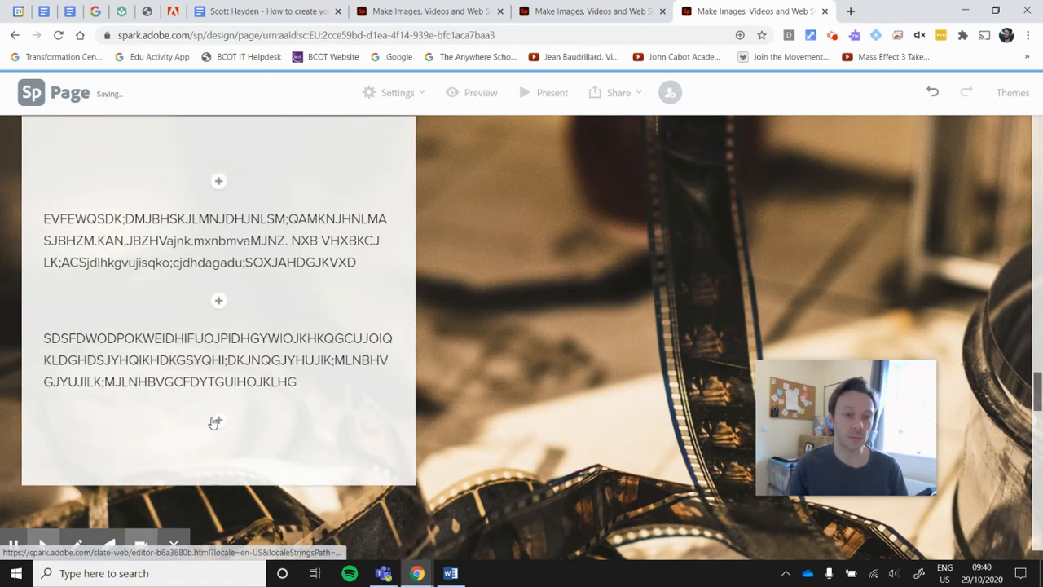
# Upload the photo "download" from the Downloads folder below the second text block in the glideshow panel
pyautogui.click(213, 421)
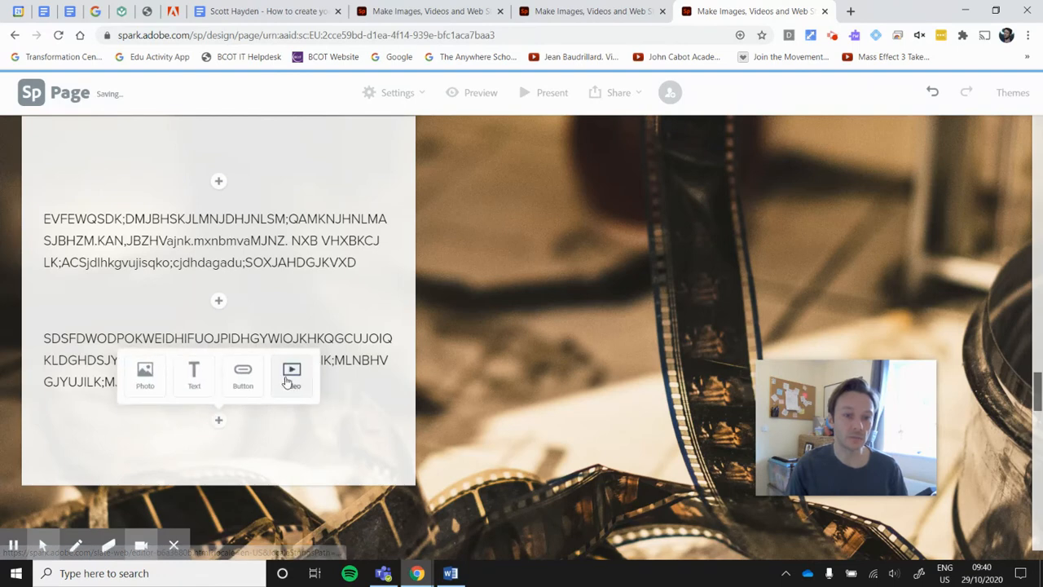
pyautogui.click(149, 377)
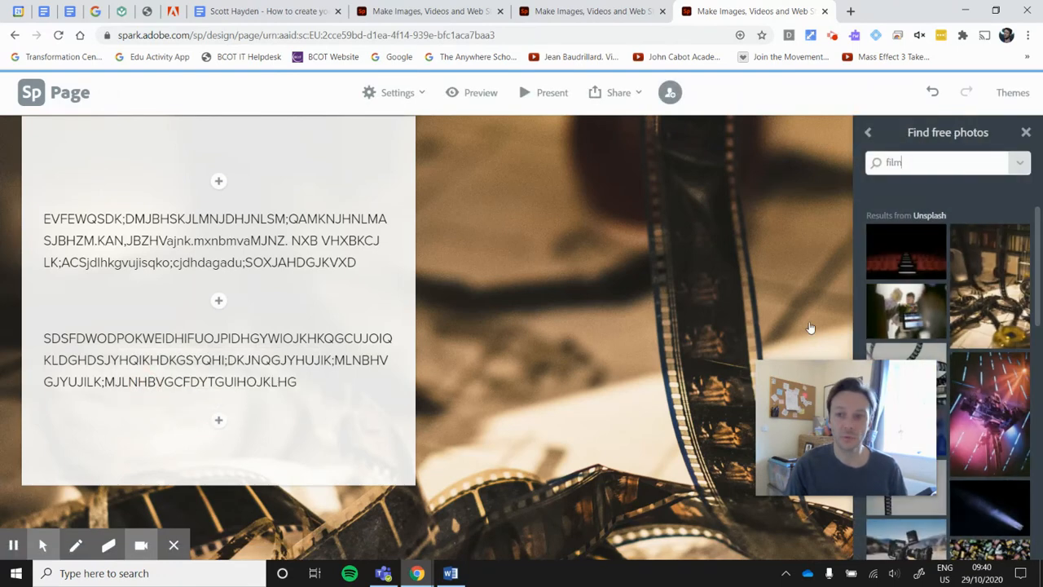
pyautogui.click(869, 134)
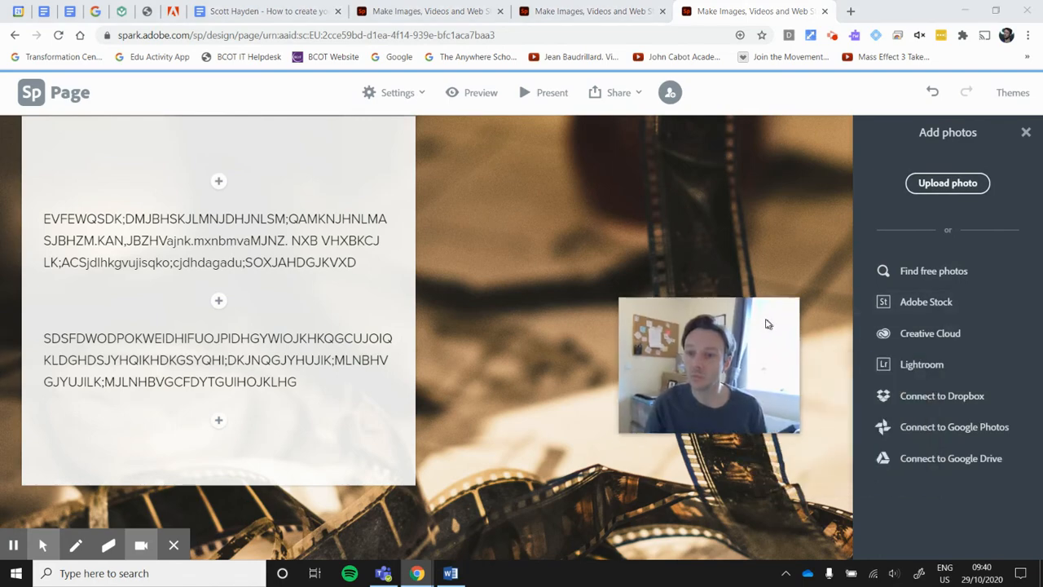
pyautogui.click(945, 186)
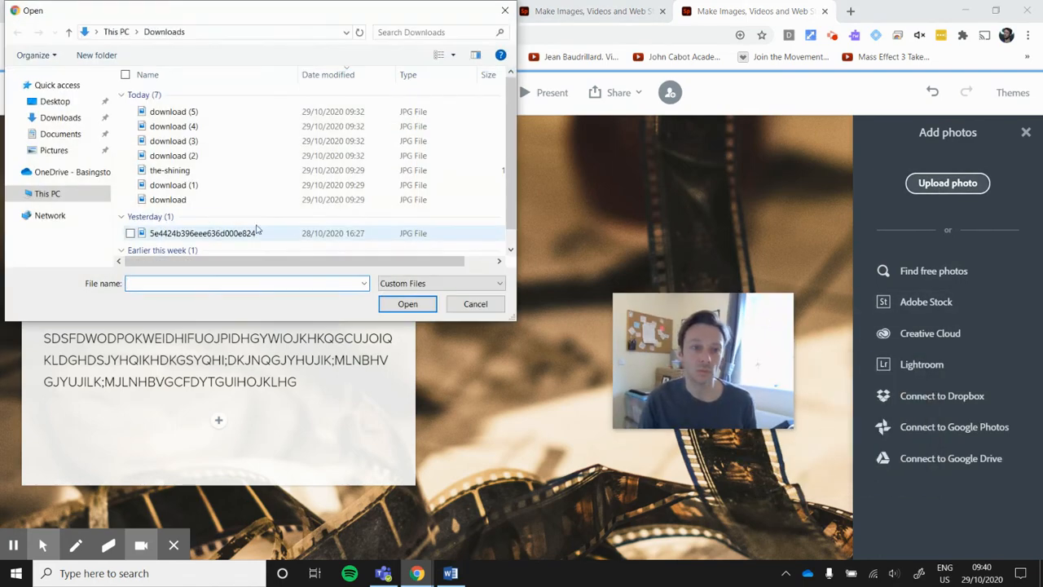
pyautogui.click(222, 200)
pyautogui.click(407, 304)
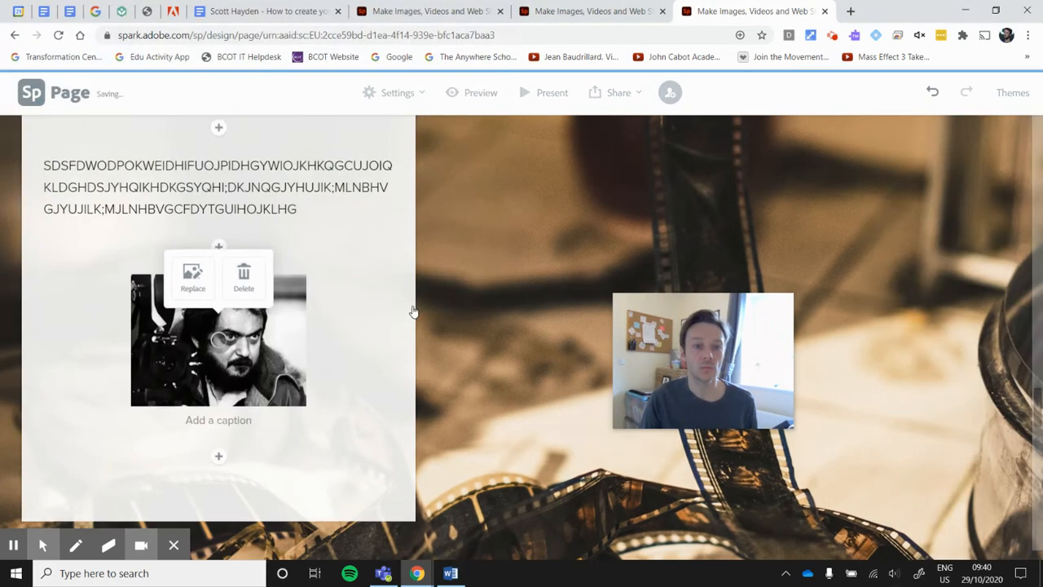
# Add a text block below the uploaded portrait photo in the glideshow panel and fill it with random letters and digits
pyautogui.scroll(-2, 276, 370)
pyautogui.click(220, 284)
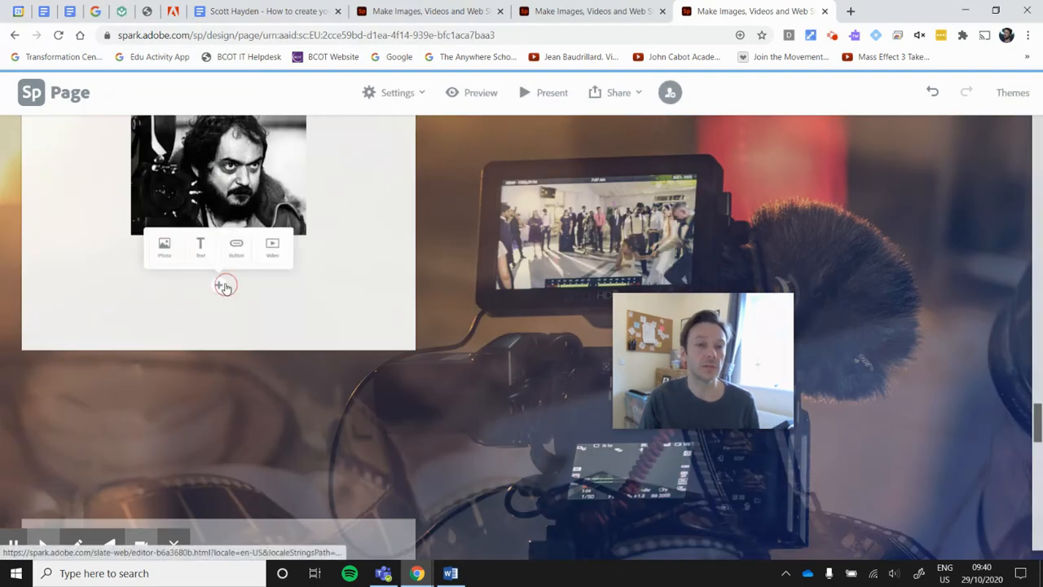
pyautogui.click(202, 249)
pyautogui.write('TRE4ERTEGW34RTEYYEWRYJYDRE4TY5RDJRSE46EY5DTFKTR54TEYRJFYTHREWTYJUKTREWTYJUK')
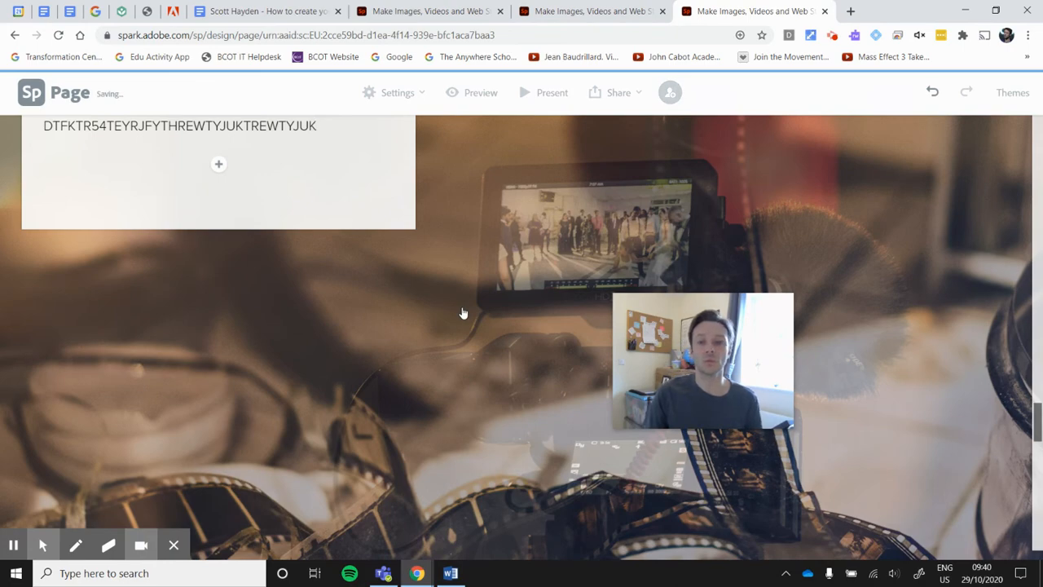
# Return to the page's title section and present the page in full screen
pyautogui.scroll(15, 462, 313)
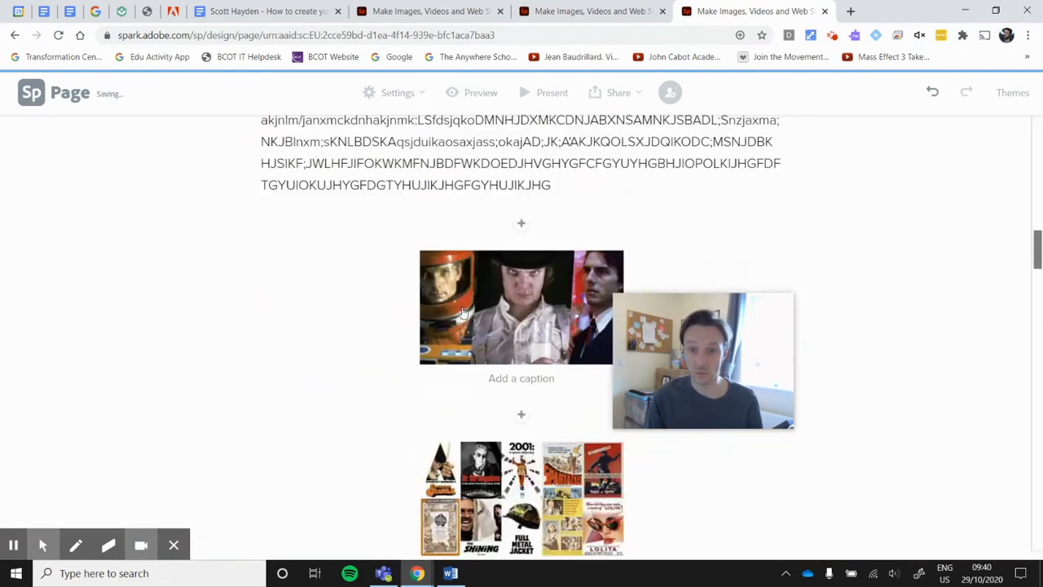
pyautogui.scroll(10, 461, 313)
pyautogui.moveTo(711, 344); pyautogui.dragTo(165, 303)
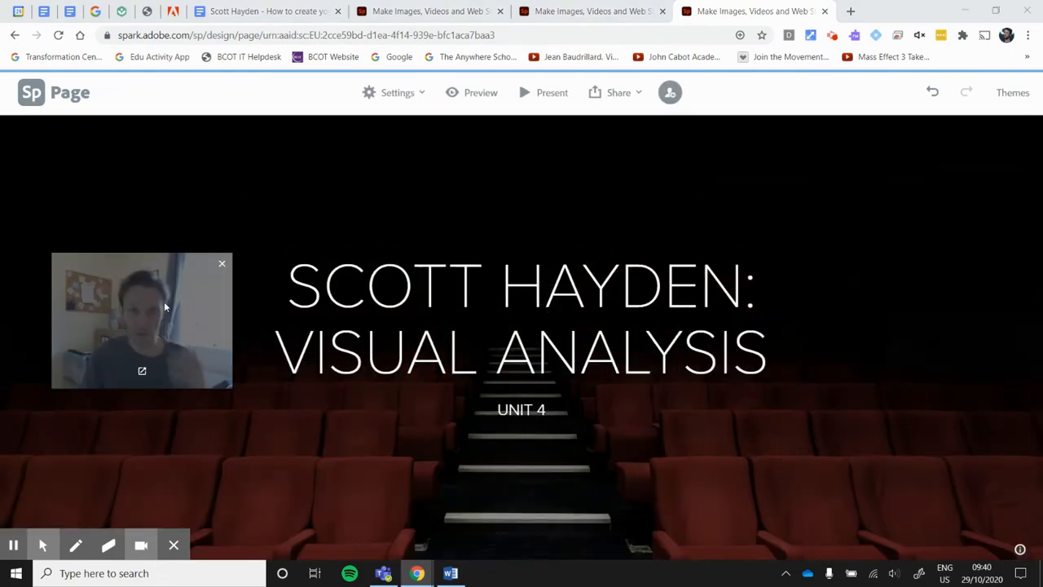
pyautogui.click(527, 98)
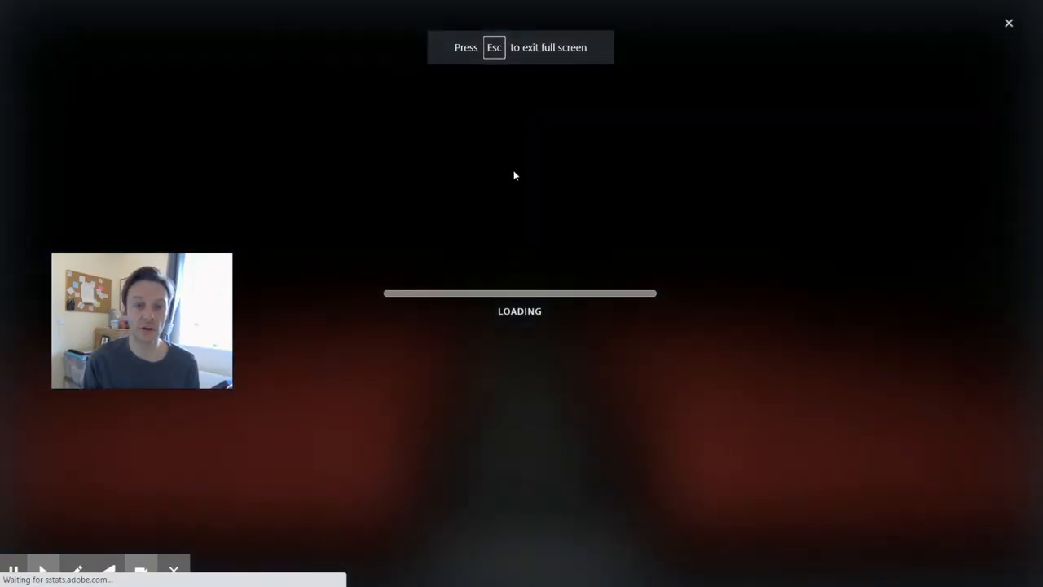
pyautogui.moveTo(228, 315); pyautogui.dragTo(345, 326)
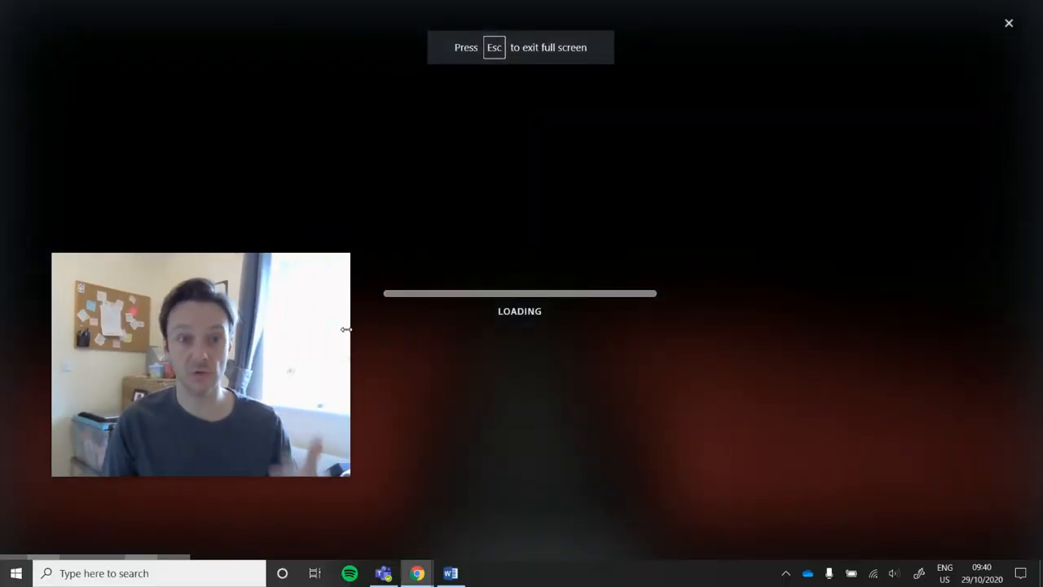
pyautogui.moveTo(280, 340); pyautogui.dragTo(918, 371)
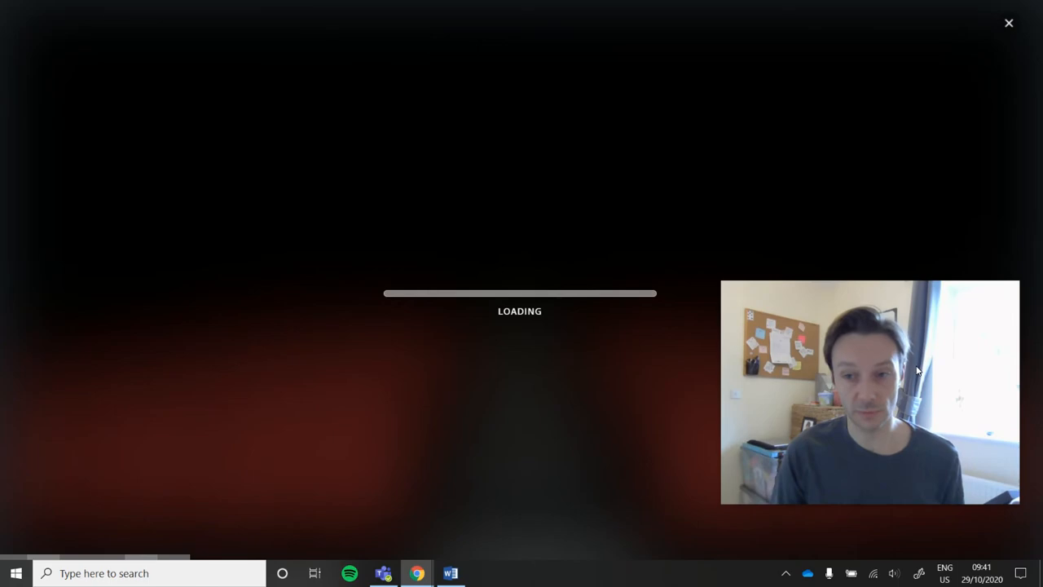
pyautogui.moveTo(1021, 507); pyautogui.dragTo(971, 407)
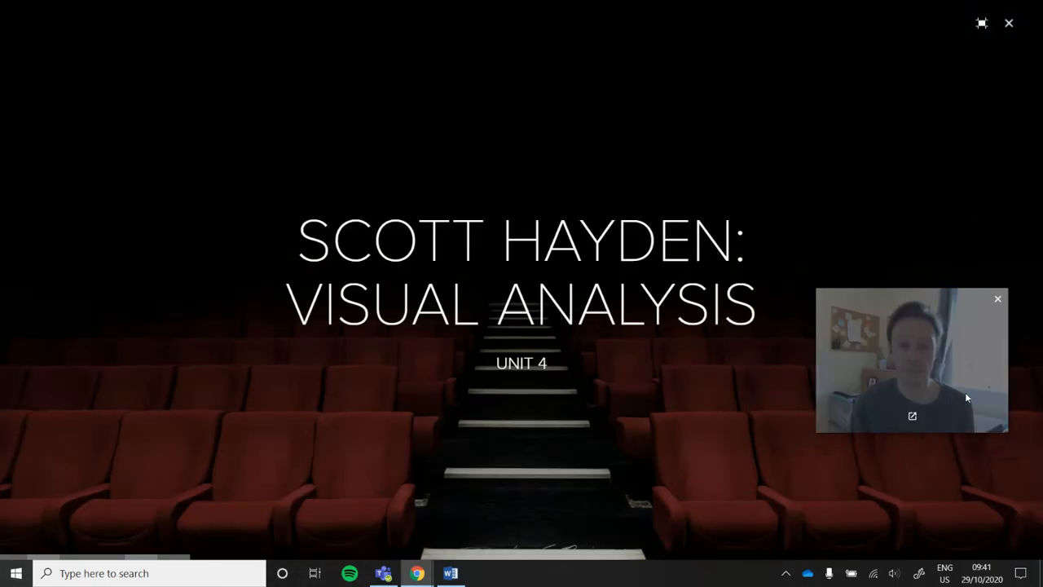
# Review the presented page from the introduction through the trailer, photos and glideshow down to the credits
pyautogui.scroll(-2, 502, 326)
pyautogui.scroll(-3, 502, 326)
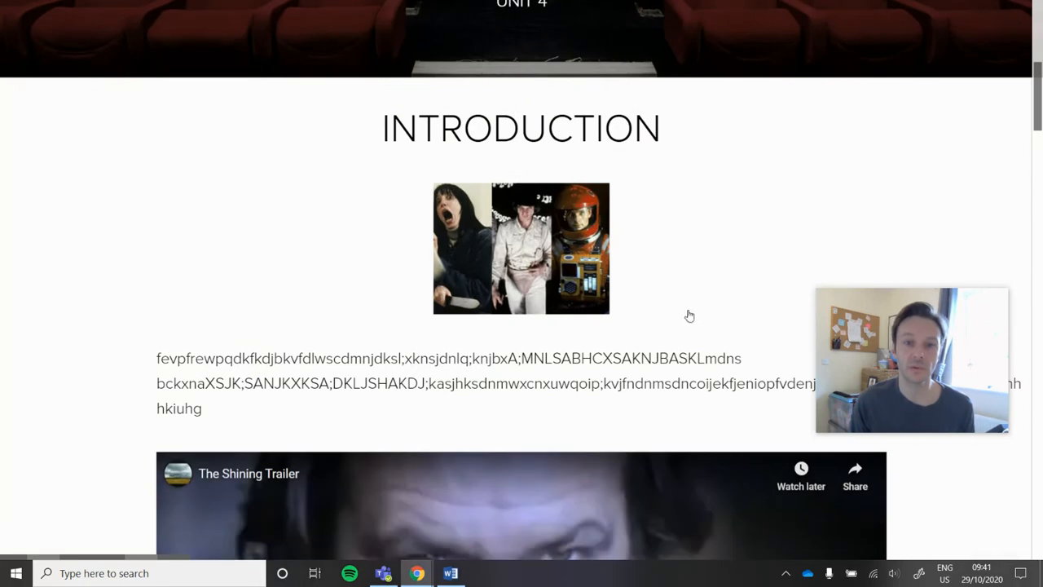
pyautogui.scroll(-2, 514, 201)
pyautogui.scroll(-3, 581, 224)
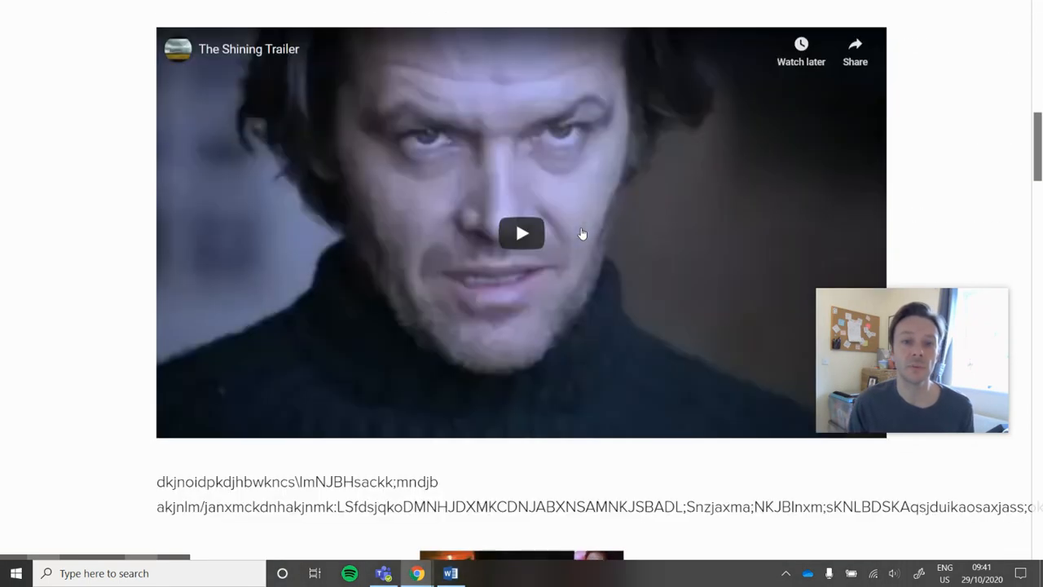
pyautogui.scroll(-3, 431, 206)
pyautogui.scroll(-2, 447, 227)
pyautogui.scroll(-8, 464, 324)
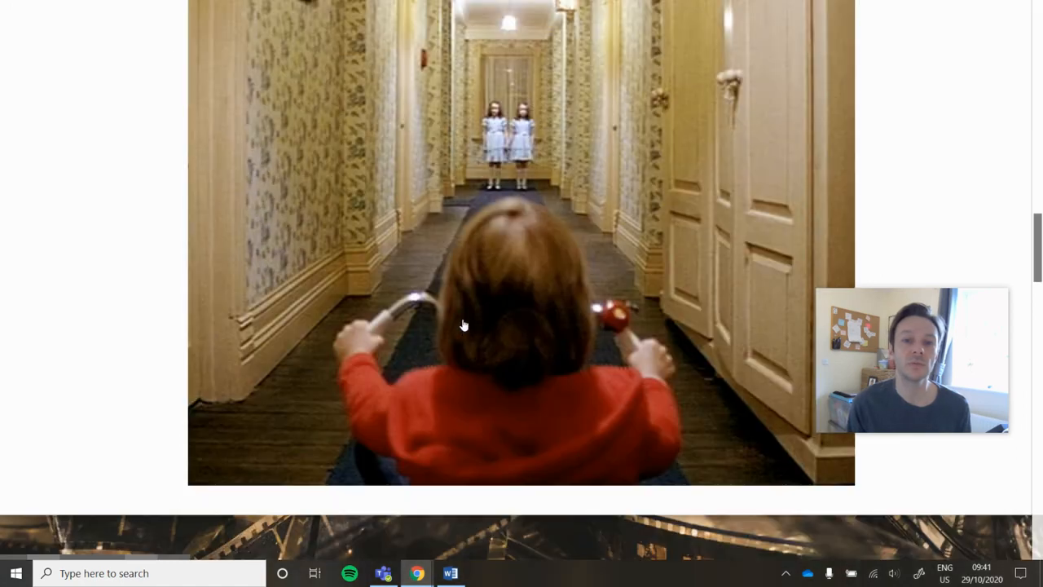
pyautogui.scroll(-10, 463, 324)
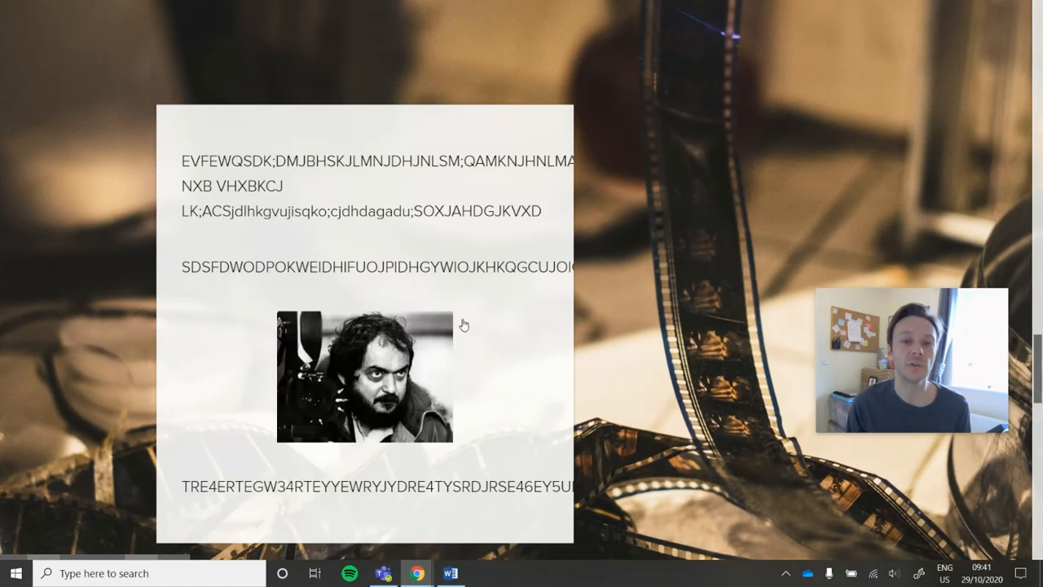
pyautogui.scroll(-5, 592, 345)
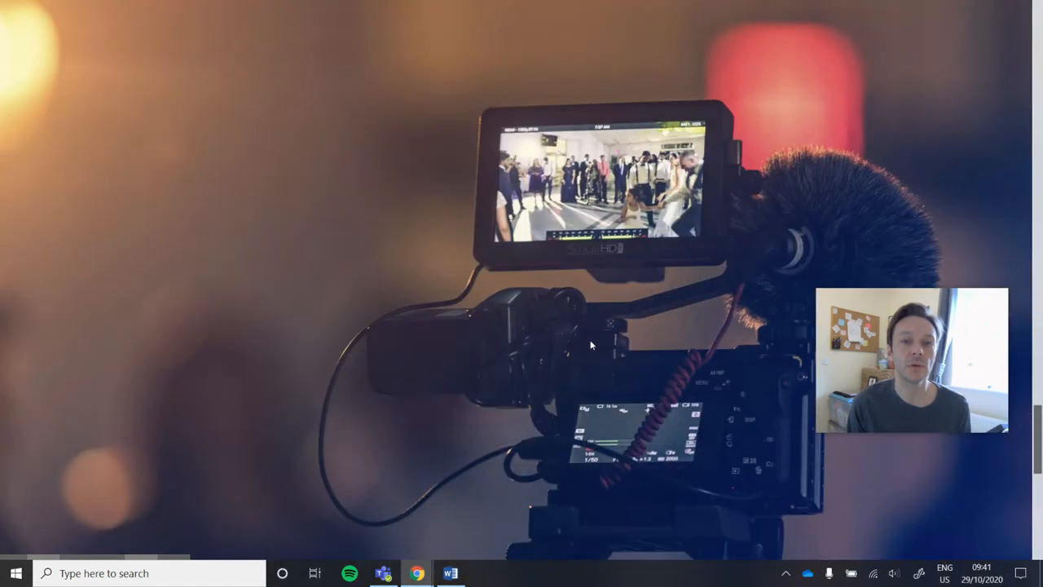
pyautogui.scroll(-5, 589, 340)
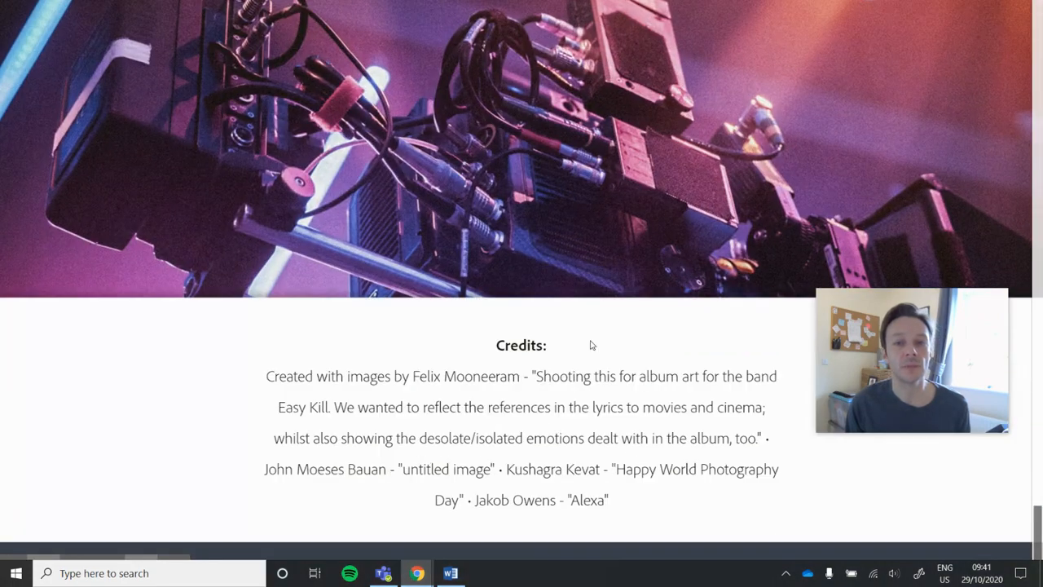
pyautogui.moveTo(872, 374); pyautogui.dragTo(872, 398)
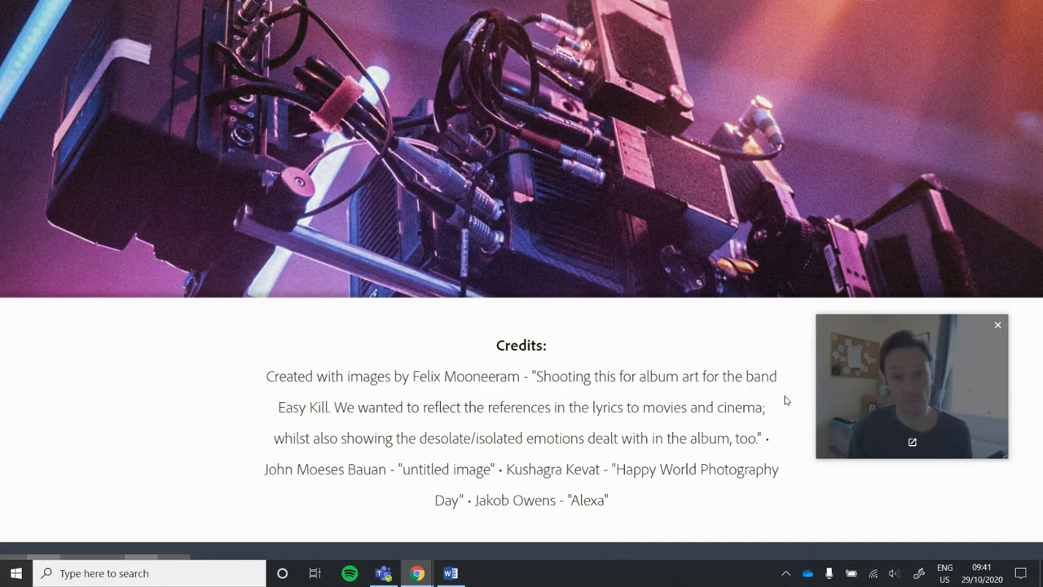
# Go back to the title section of the presented page and exit the full-screen presentation
pyautogui.press('Home')
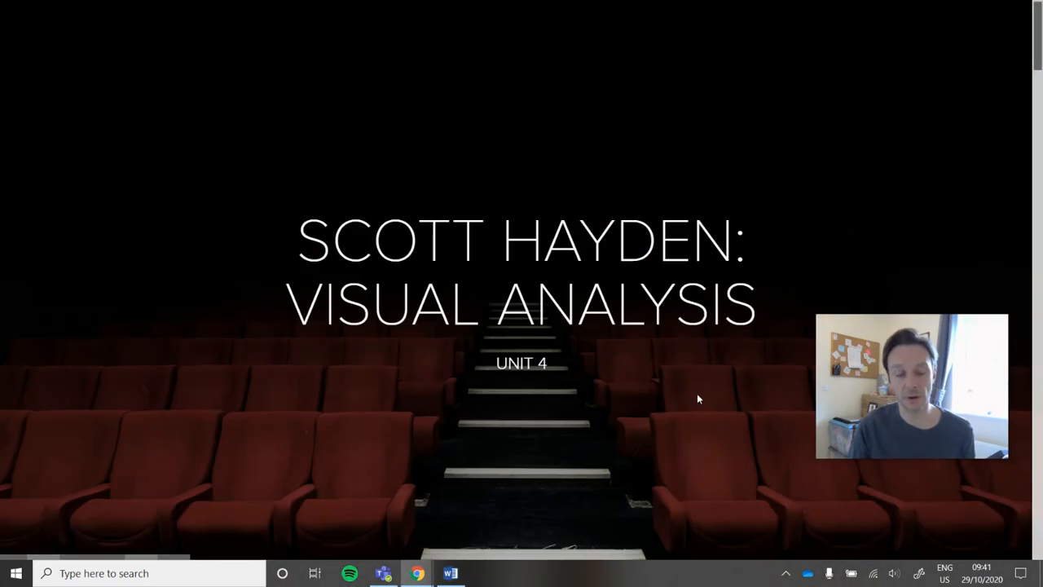
pyautogui.moveTo(823, 383)
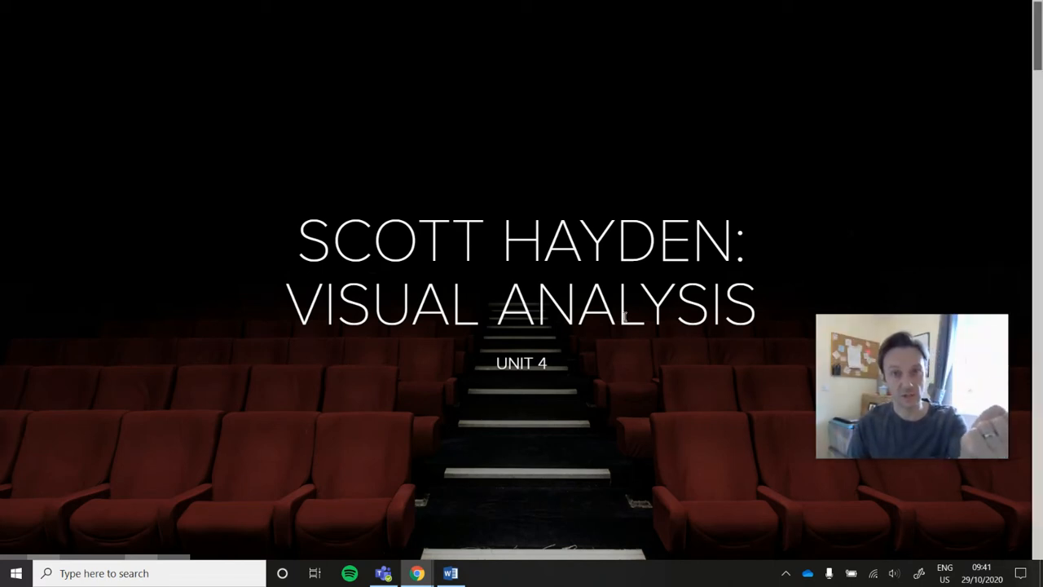
pyautogui.click(366, 243)
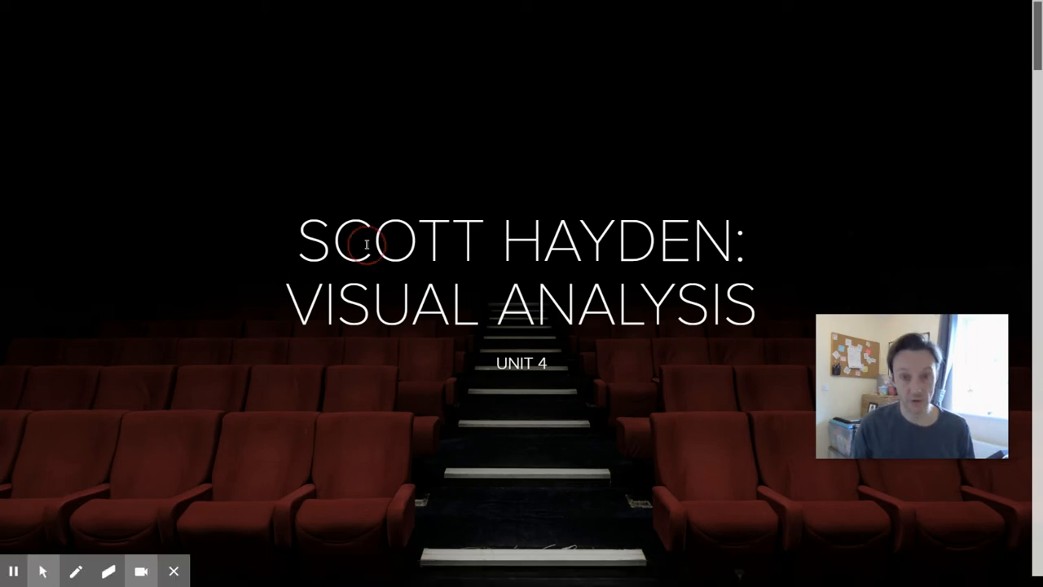
pyautogui.press('Escape')
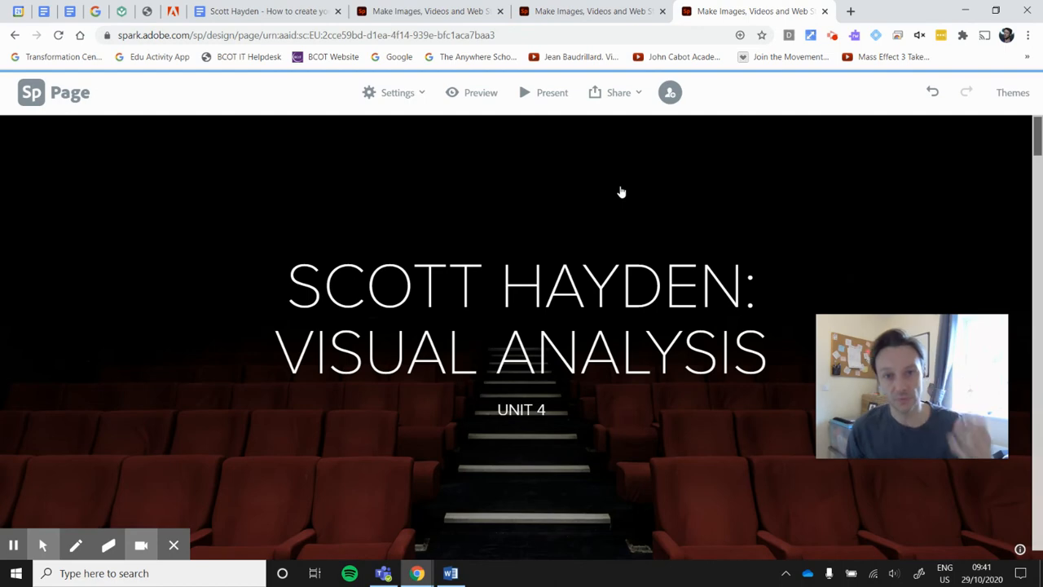
# Publish the page in the Education category with the author's name shown and create its shareable link
pyautogui.click(622, 104)
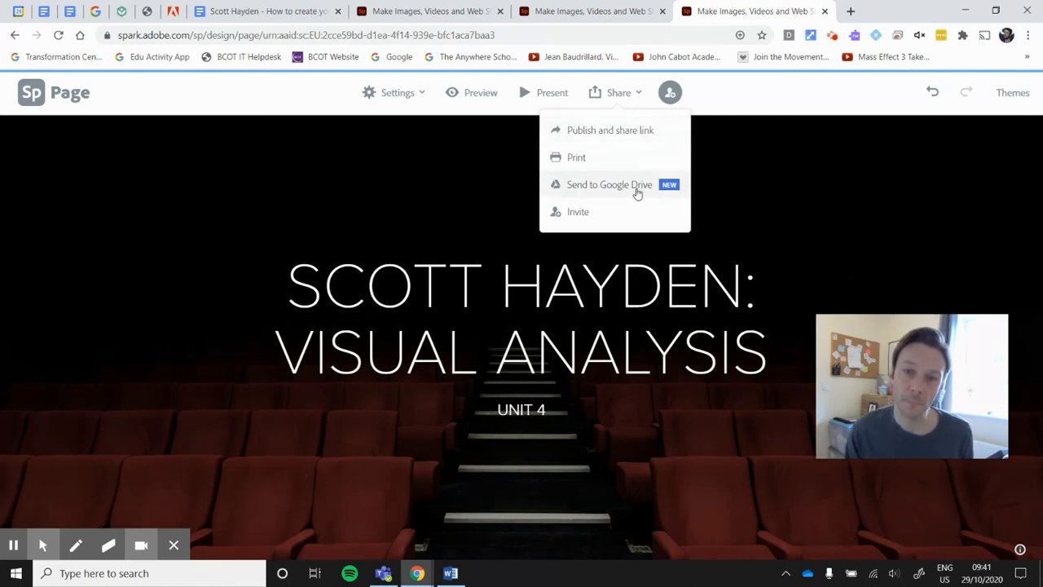
pyautogui.click(662, 133)
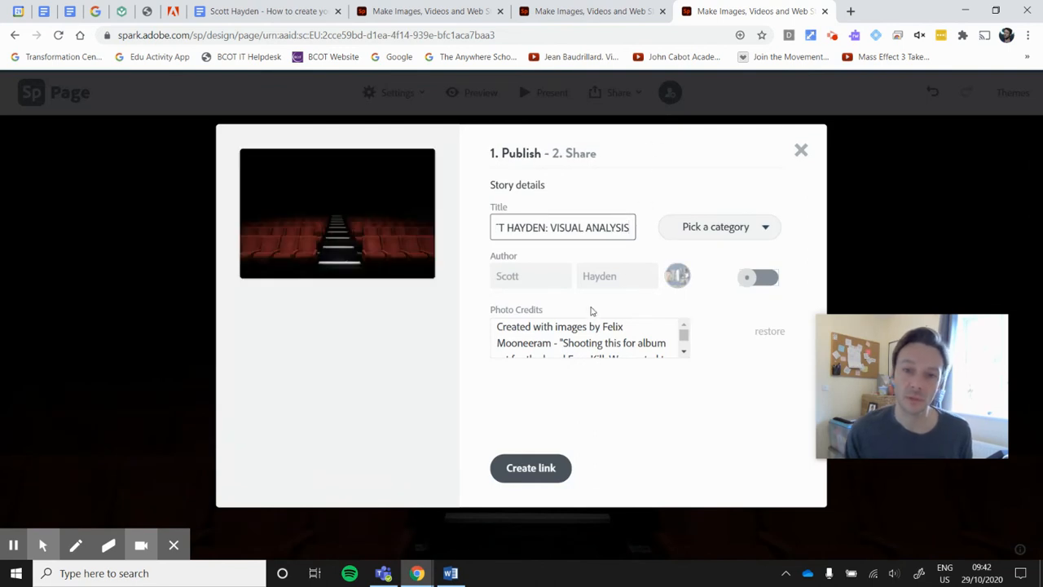
pyautogui.click(745, 229)
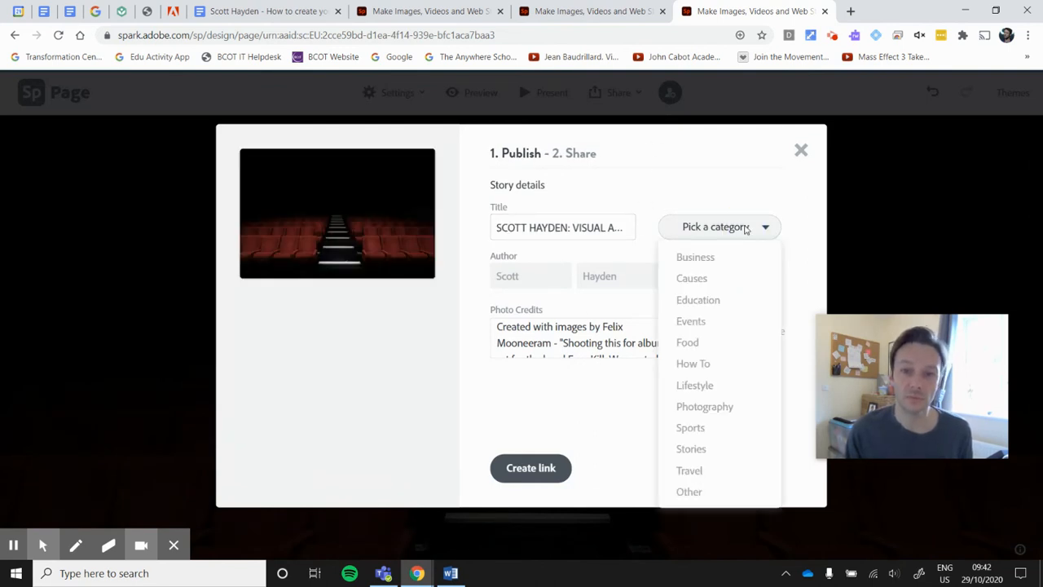
pyautogui.click(723, 301)
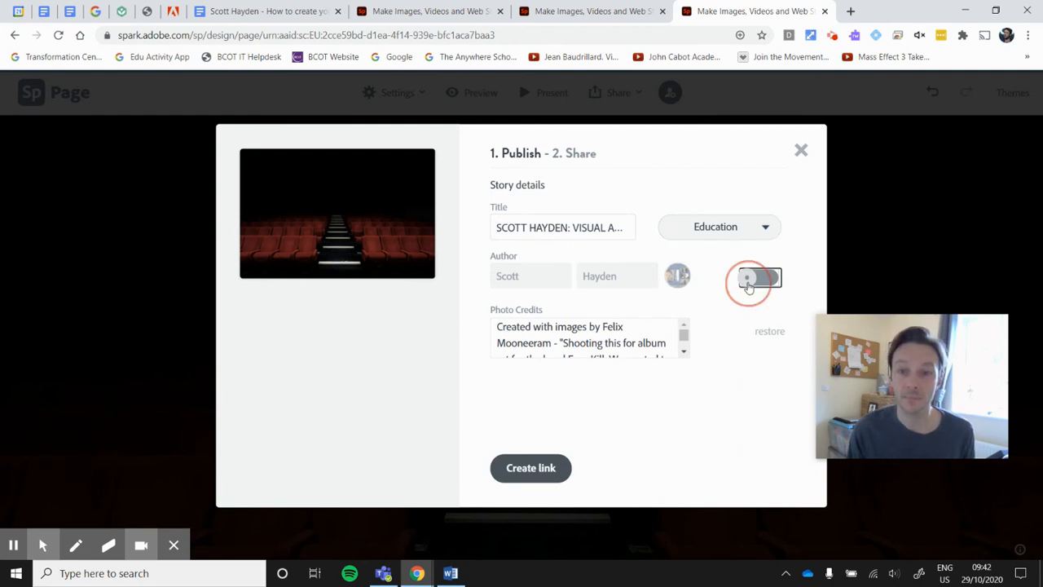
pyautogui.click(748, 281)
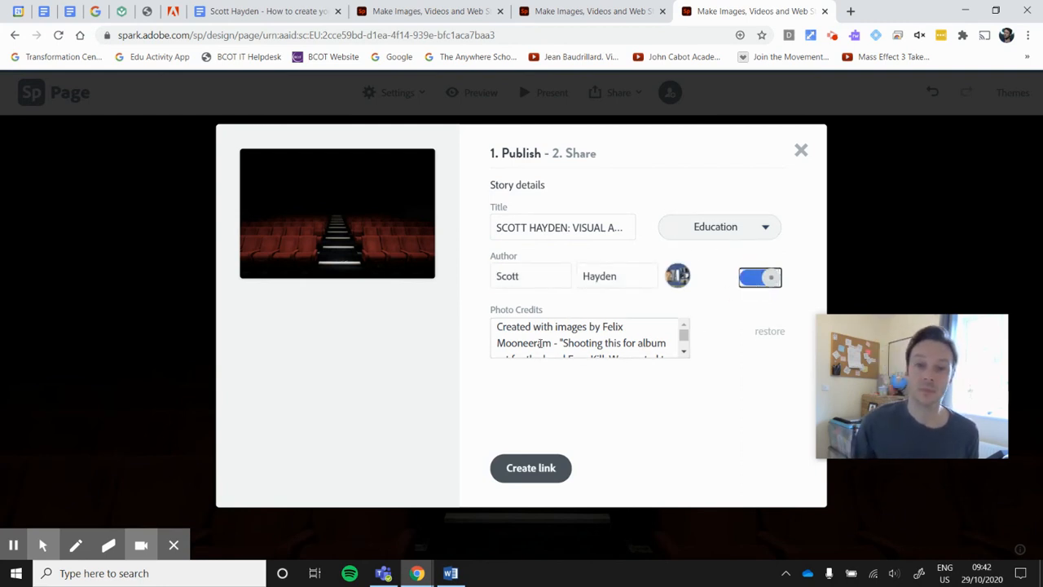
pyautogui.scroll(-3, 538, 343)
pyautogui.click(530, 469)
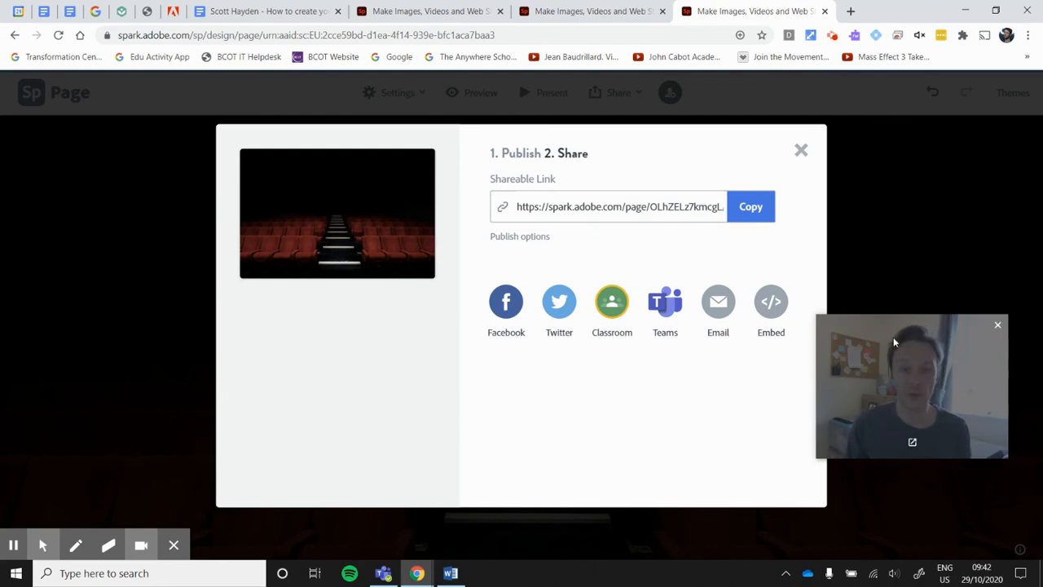
# Switch to the open page "How will you support your students' creativity?" and present it in full screen
pyautogui.click(591, 11)
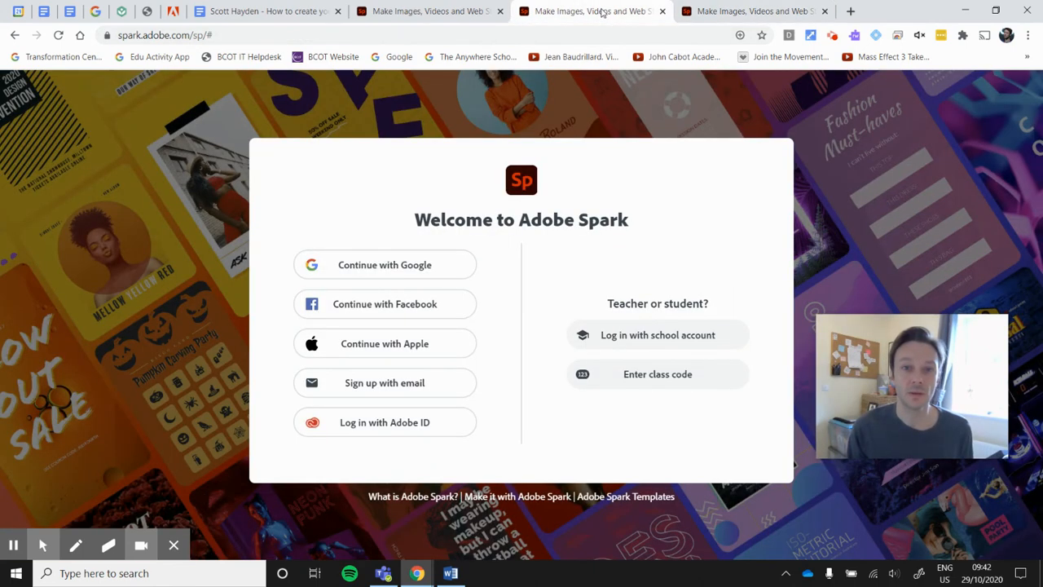
pyautogui.click(440, 11)
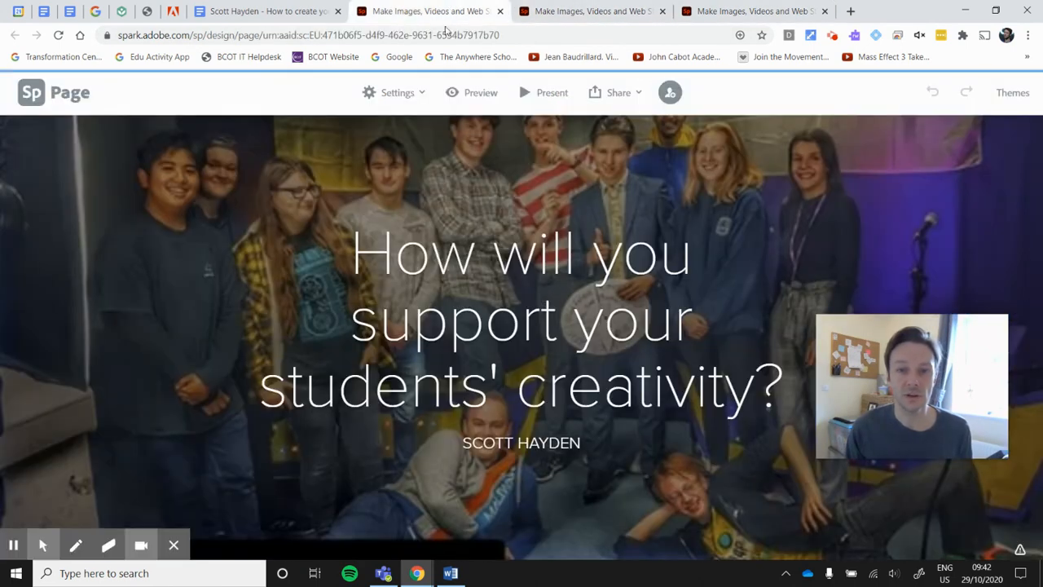
pyautogui.click(540, 92)
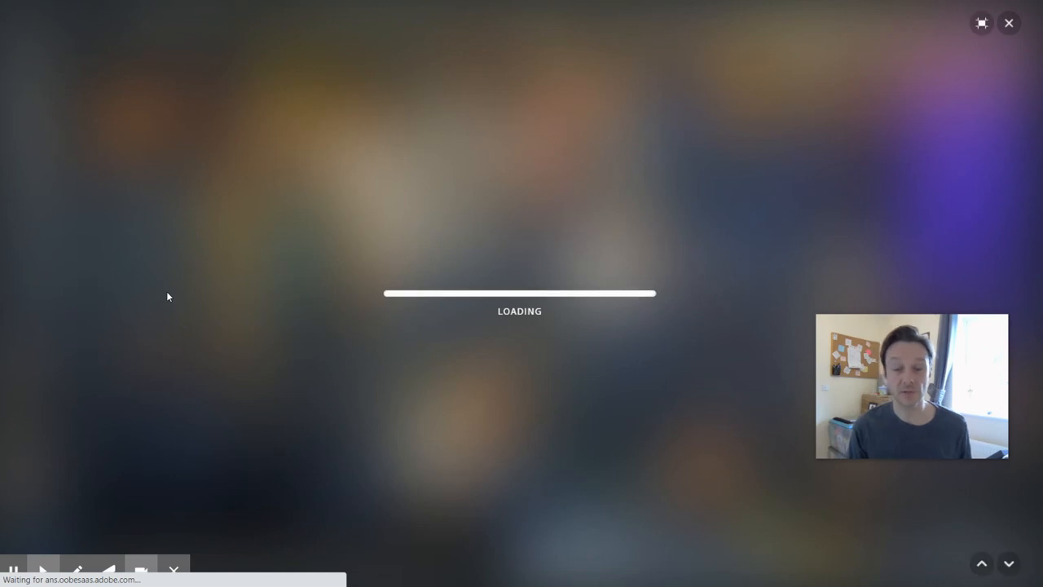
# Review the presented students' creativity page through its glideshows, text and photo grid down to the credits, and exit the presentation
pyautogui.scroll(-6, 158, 297)
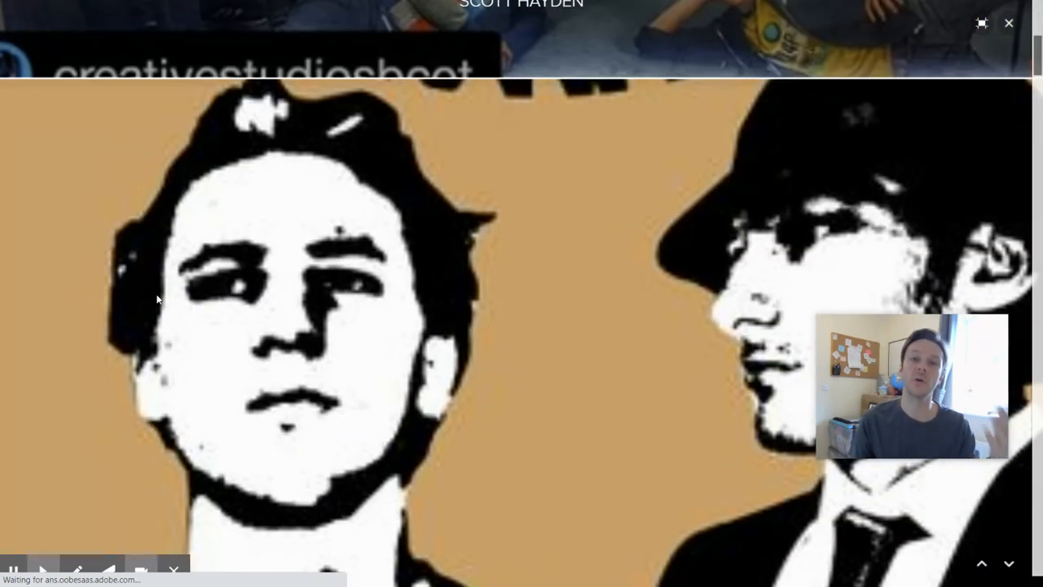
pyautogui.scroll(-6, 158, 296)
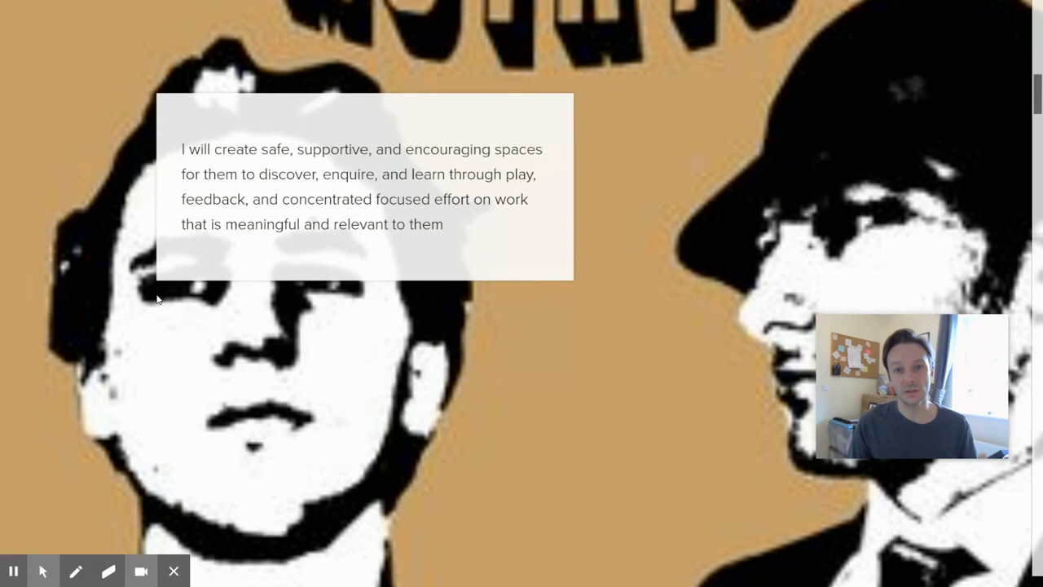
pyautogui.scroll(-6, 158, 297)
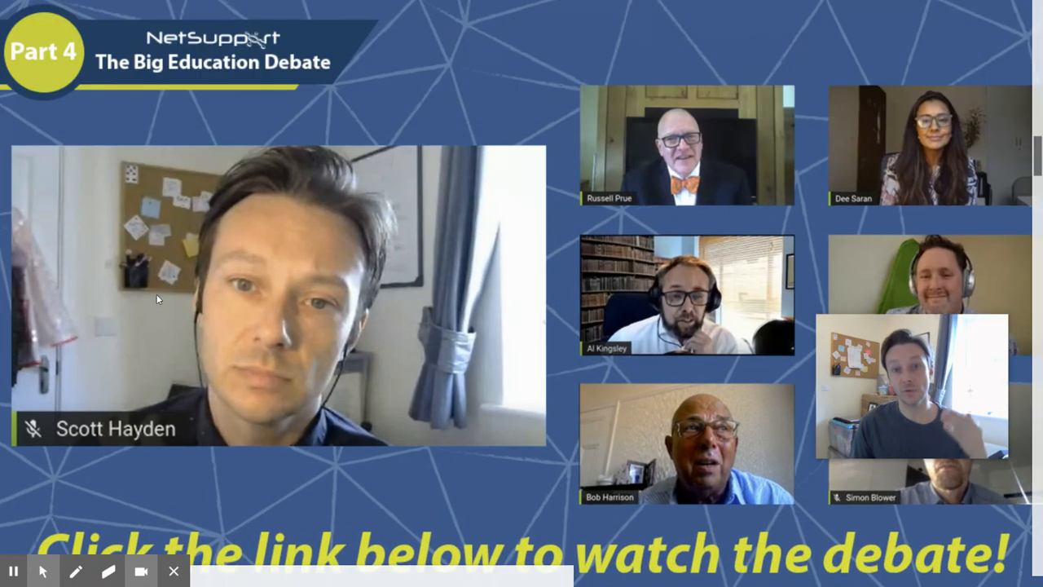
pyautogui.scroll(-5, 158, 300)
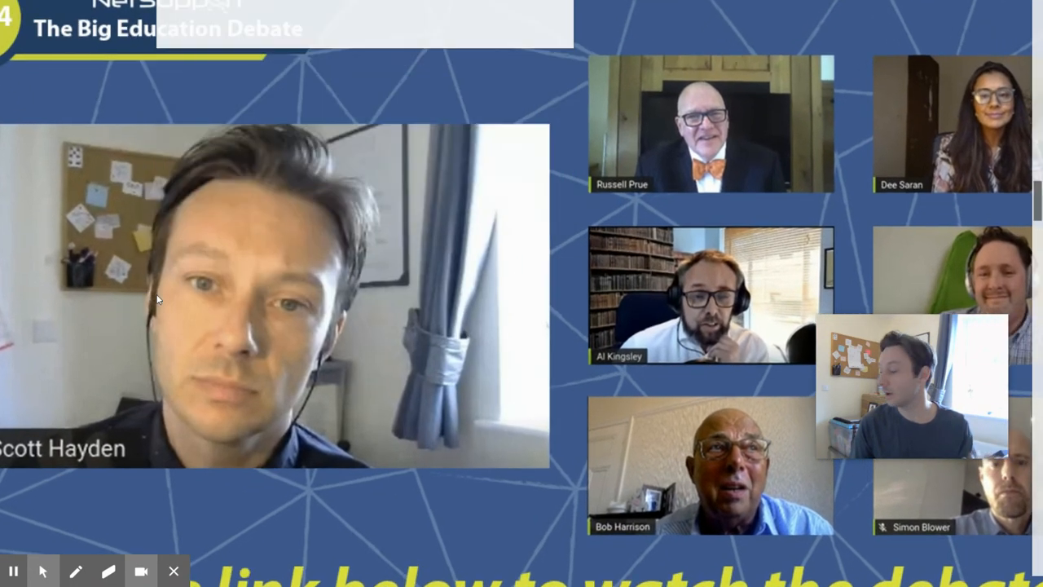
pyautogui.scroll(-6, 158, 300)
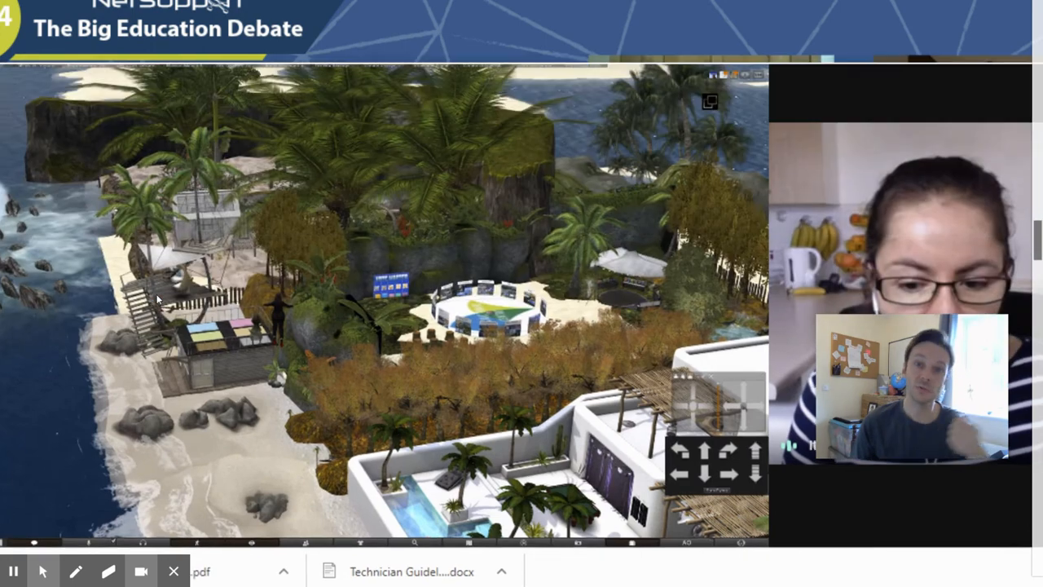
pyautogui.scroll(-7, 158, 300)
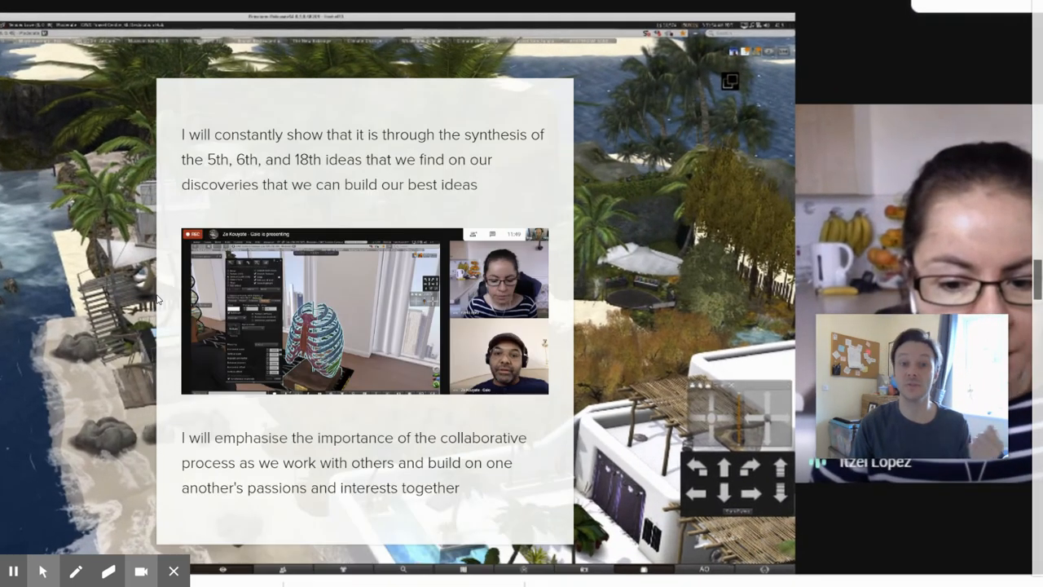
pyautogui.scroll(-7, 158, 300)
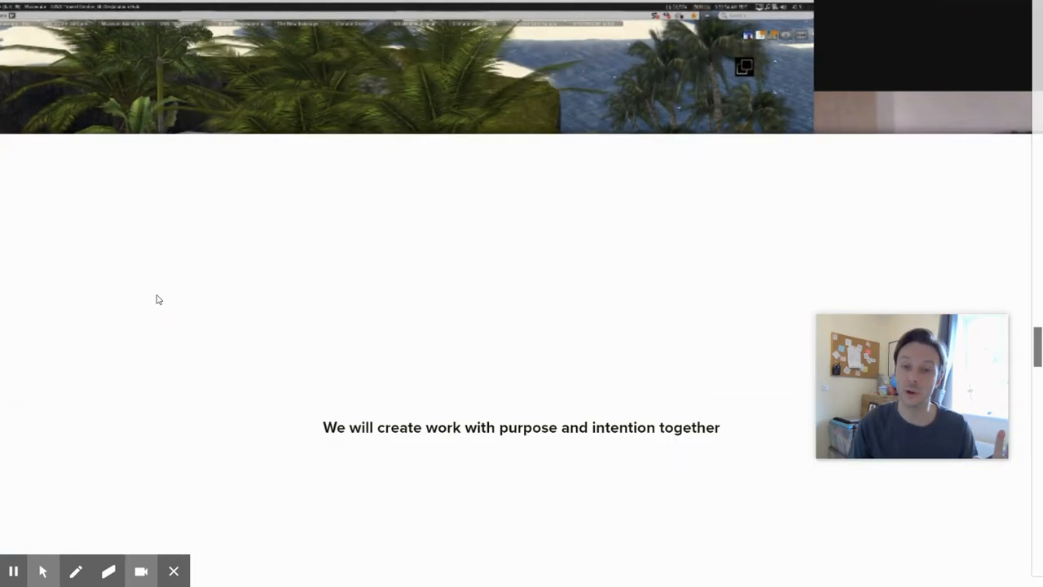
pyautogui.scroll(-6, 158, 300)
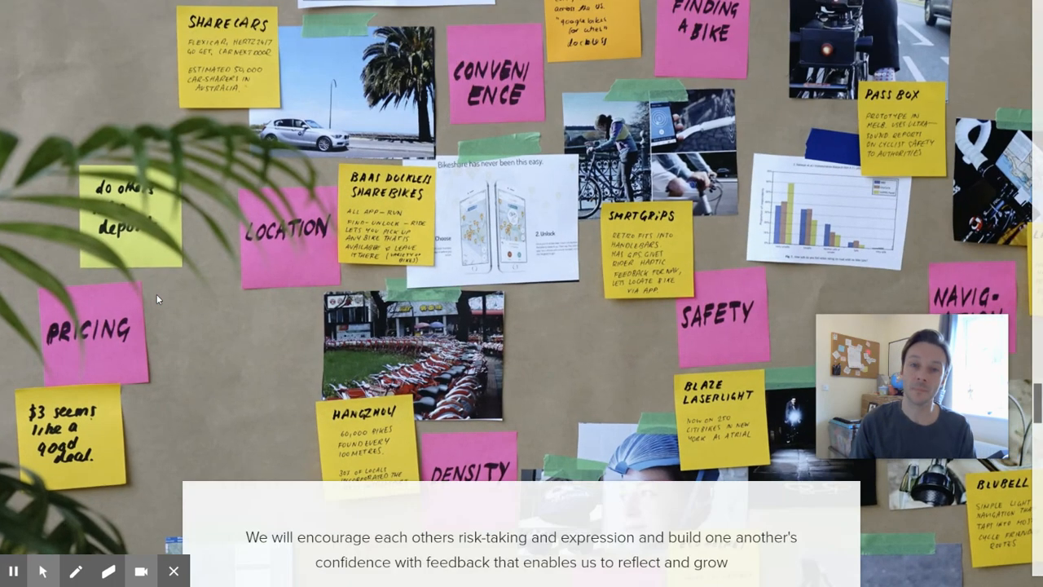
pyautogui.scroll(-7, 158, 299)
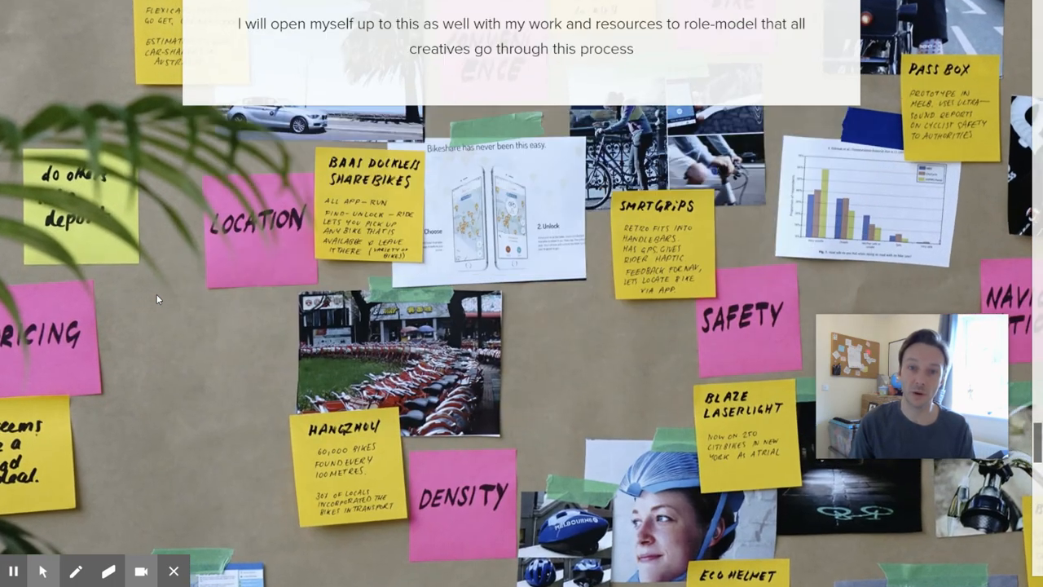
pyautogui.scroll(-9, 158, 299)
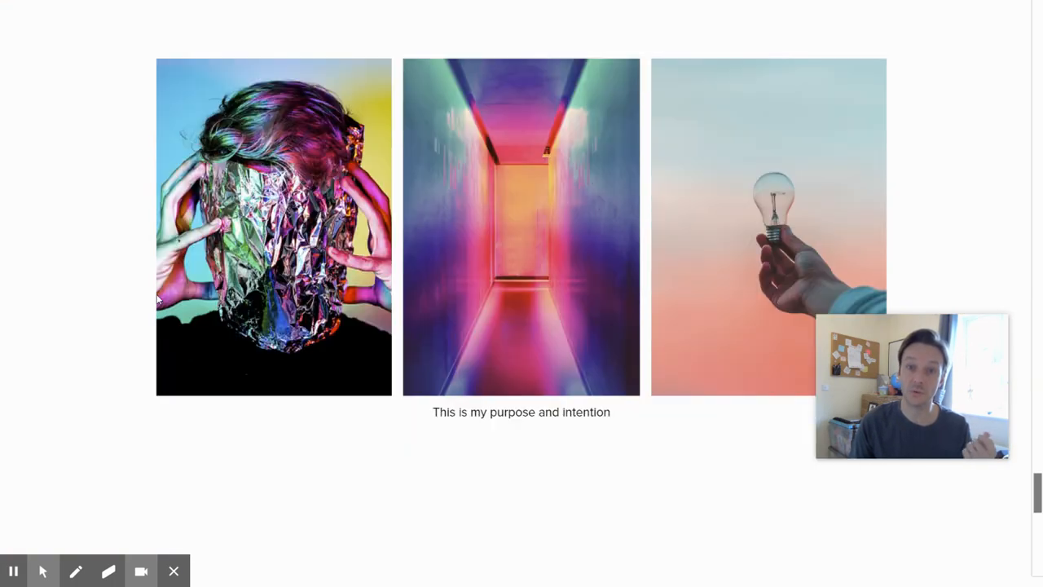
pyautogui.scroll(-5, 158, 300)
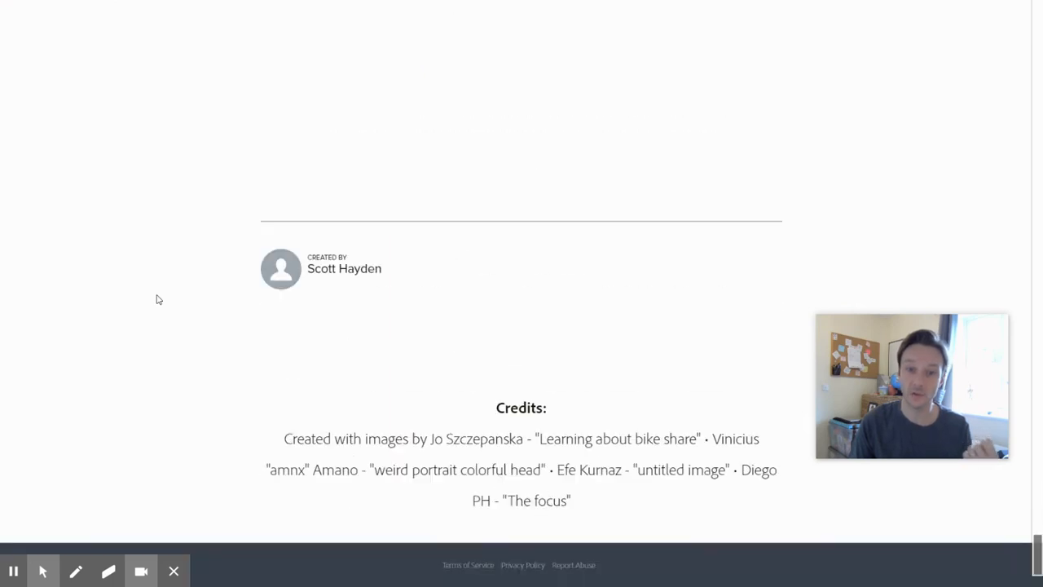
pyautogui.press('Escape')
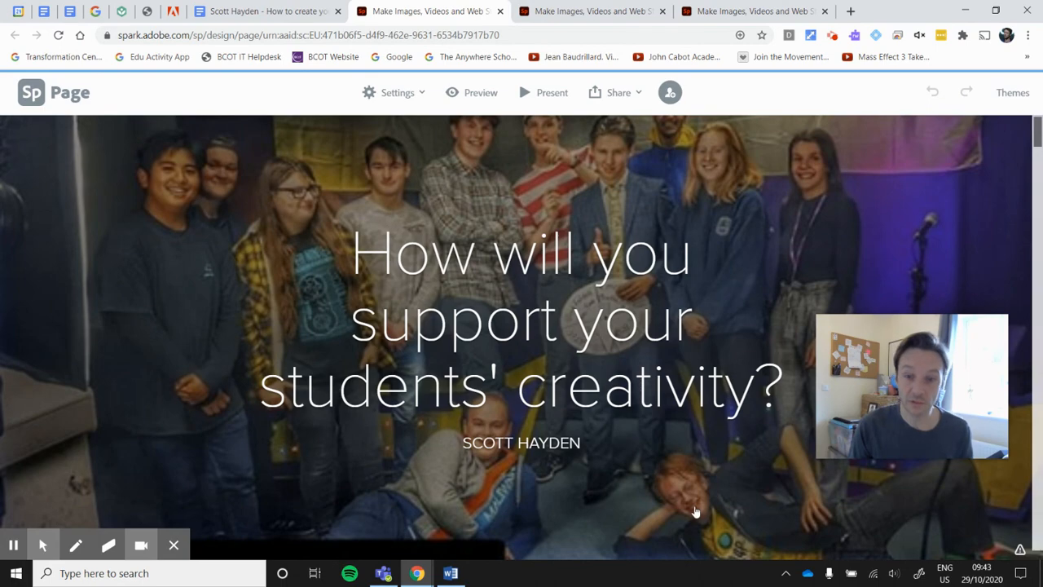
pyautogui.click(43, 544)
pyautogui.click(14, 516)
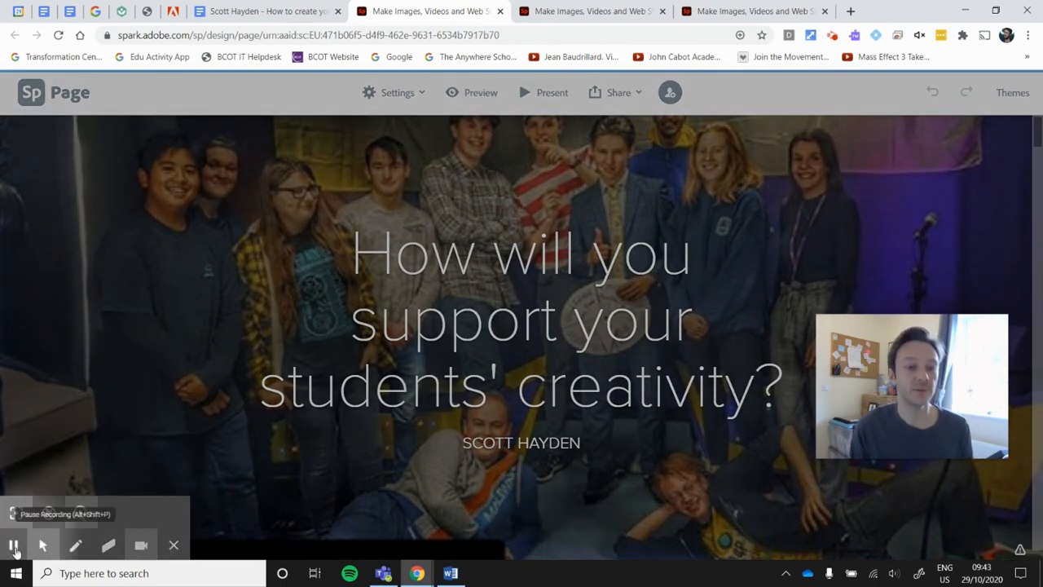
pyautogui.click(12, 515)
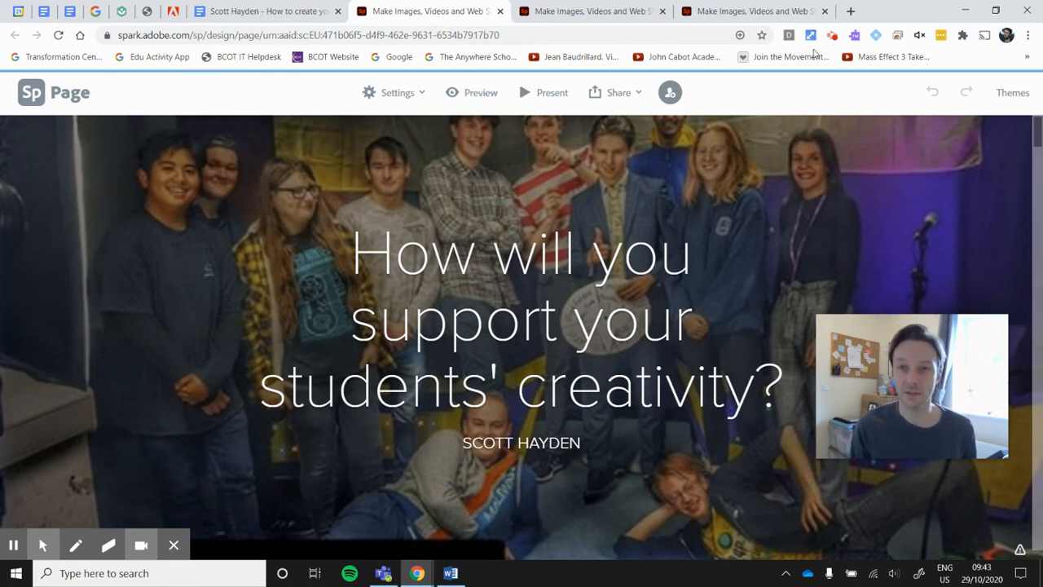
pyautogui.click(832, 38)
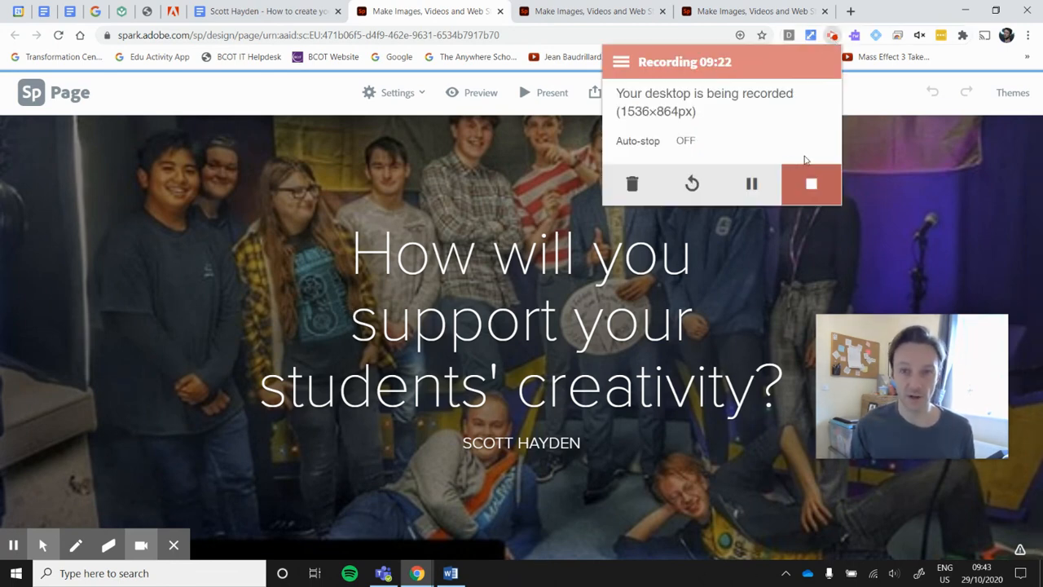